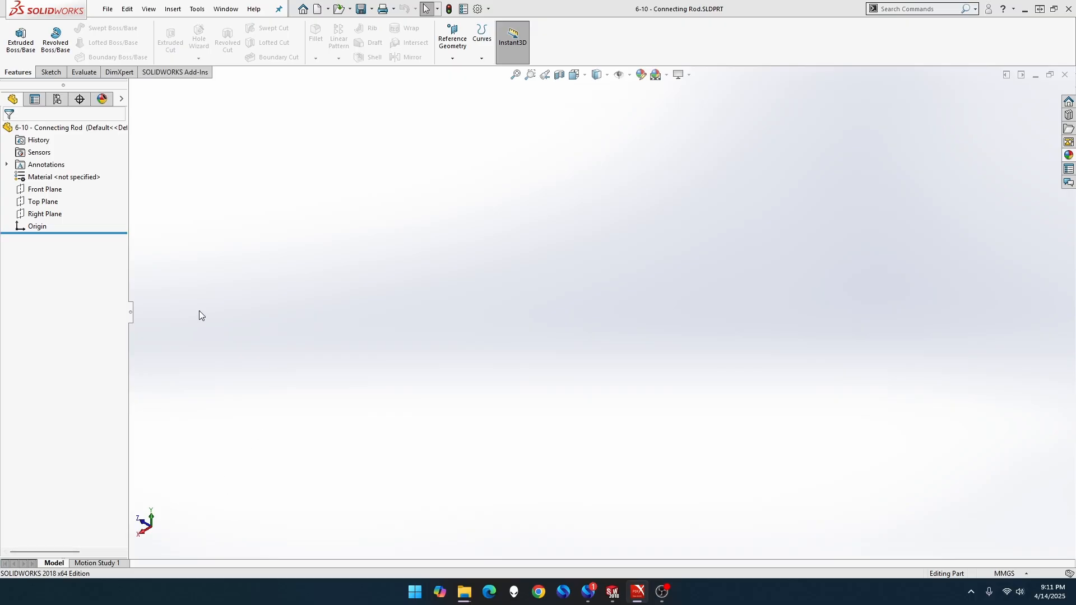
- Sketch two concentric circles centred on the origin on the Front Plane, the outer one about 64 mm in radius
click(57, 190)
click(65, 171)
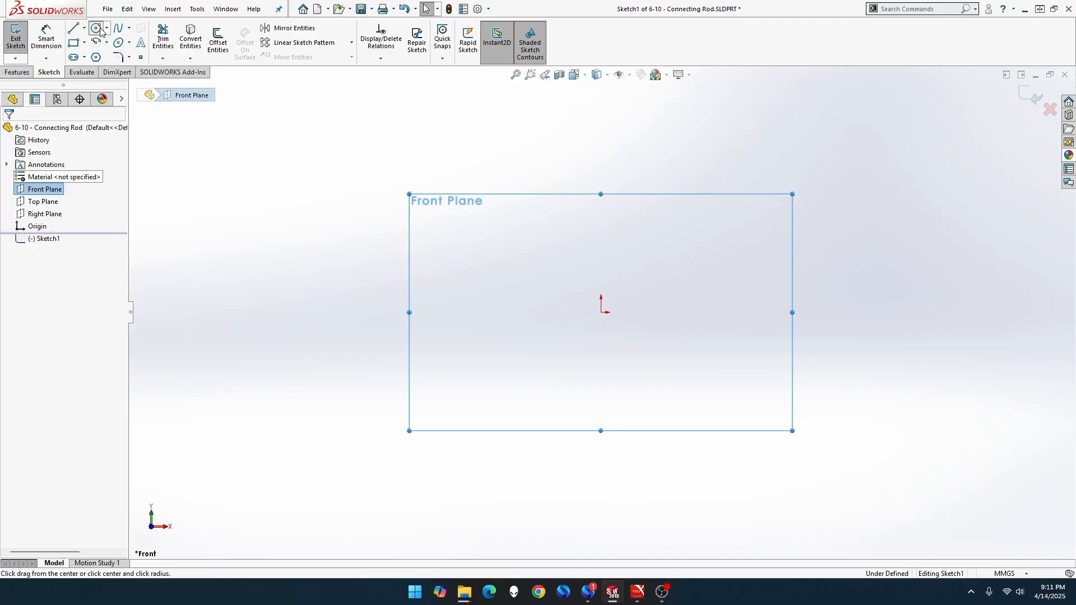
click(99, 29)
drag(601, 312, 650, 354)
drag(602, 313, 716, 399)
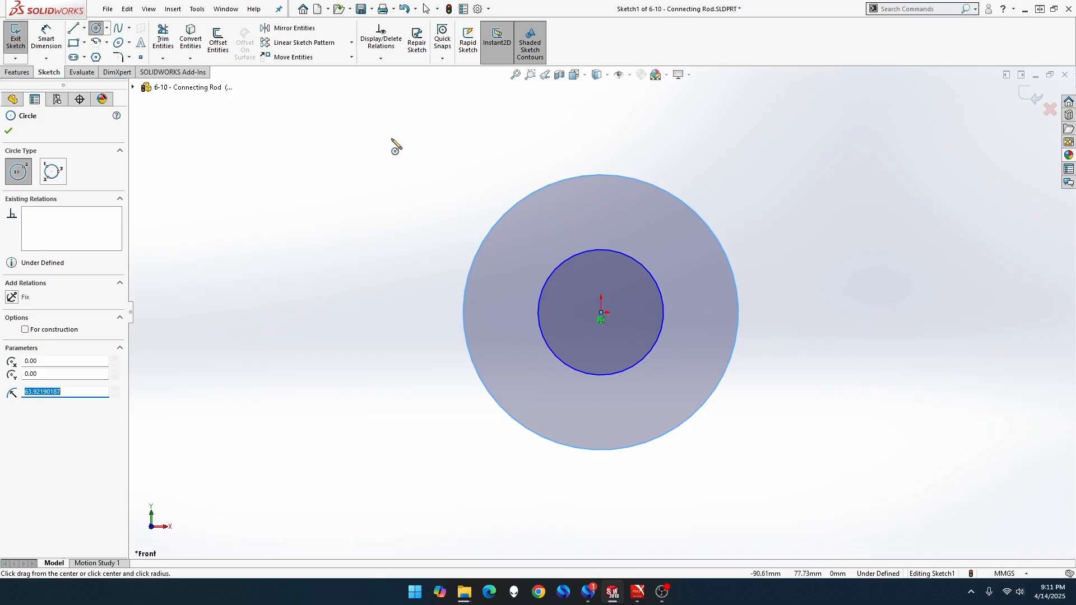
- Dimension the outer circle's diameter as 25 mm and the inner circle's diameter as 17.5 mm
click(44, 34)
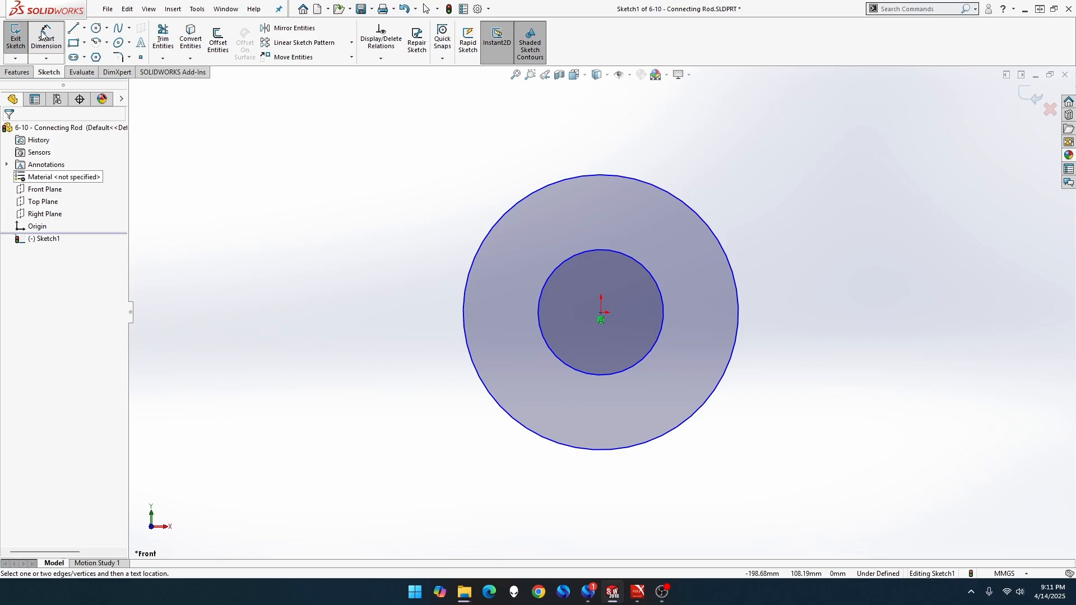
click(503, 214)
click(443, 153)
text(25)
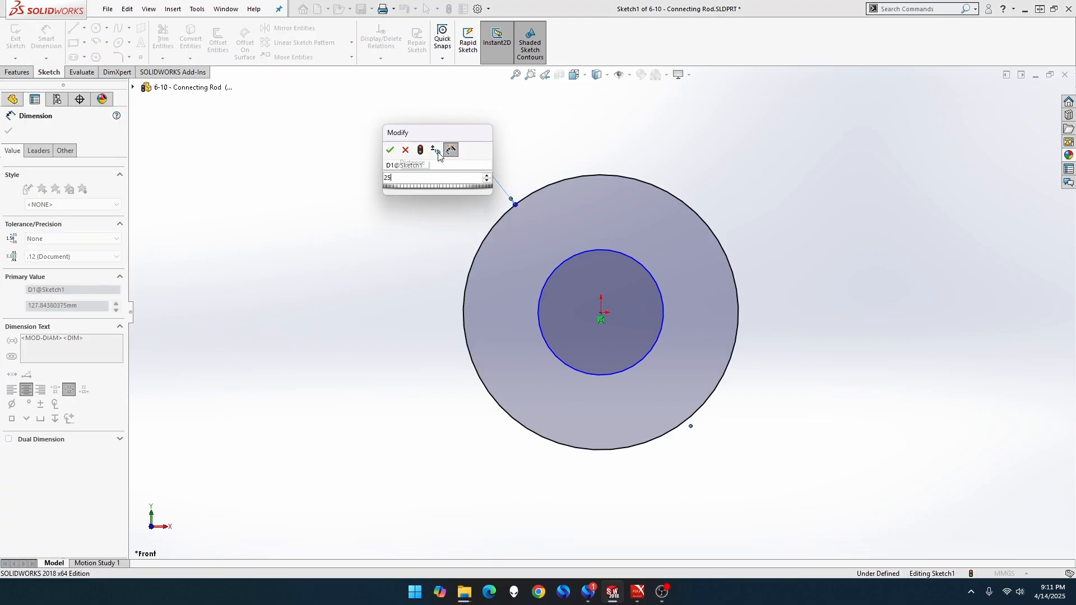
key(Return)
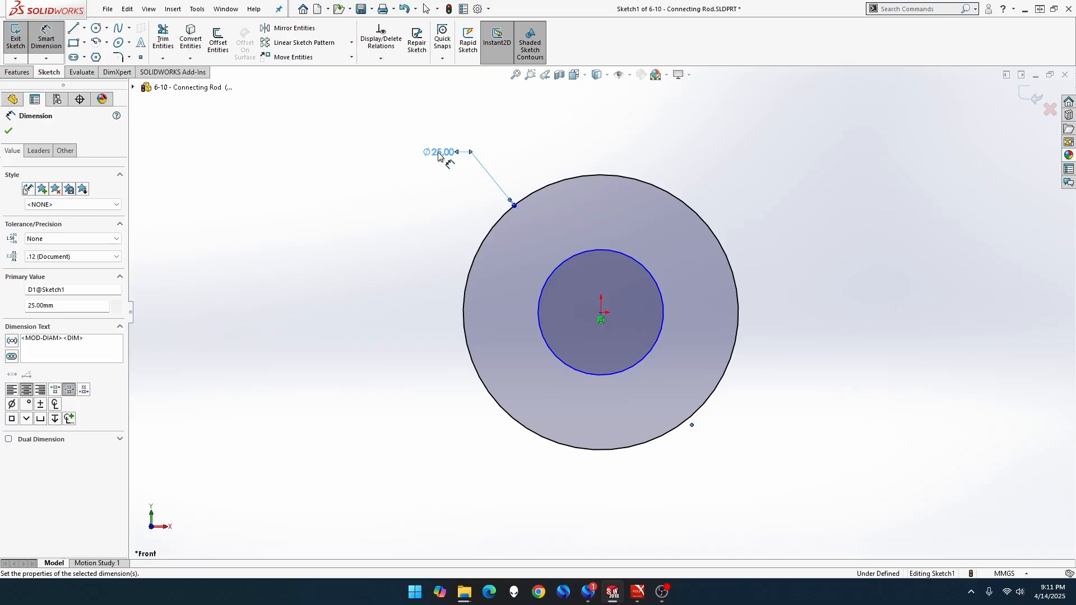
click(567, 260)
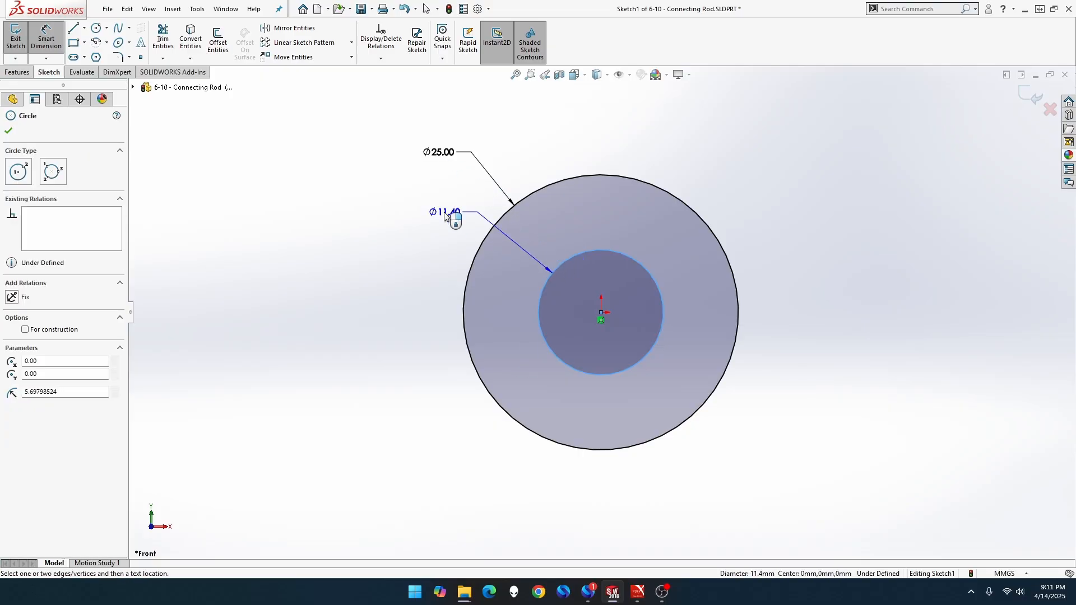
click(435, 195)
text(17)
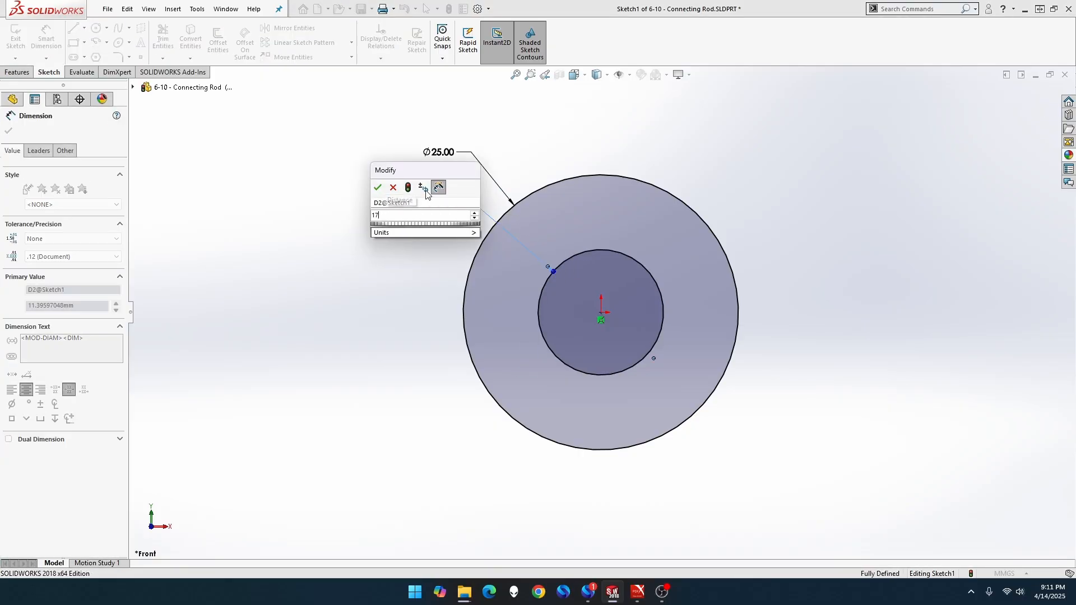
text(.5)
key(Return)
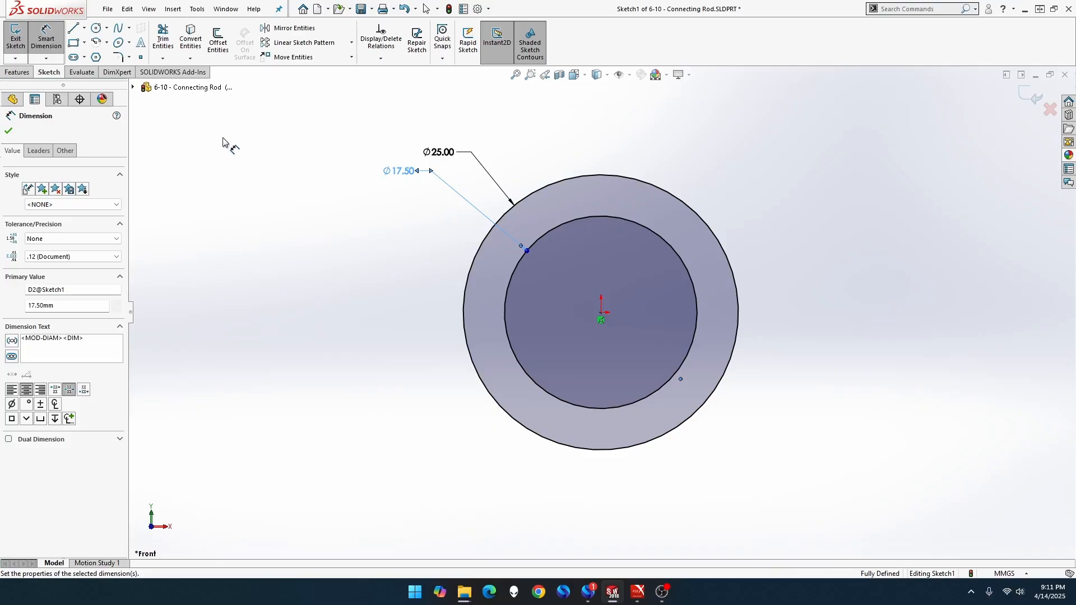
- Extrude the ring profile as a boss 19 mm deep with the Mid Plane end condition
click(17, 73)
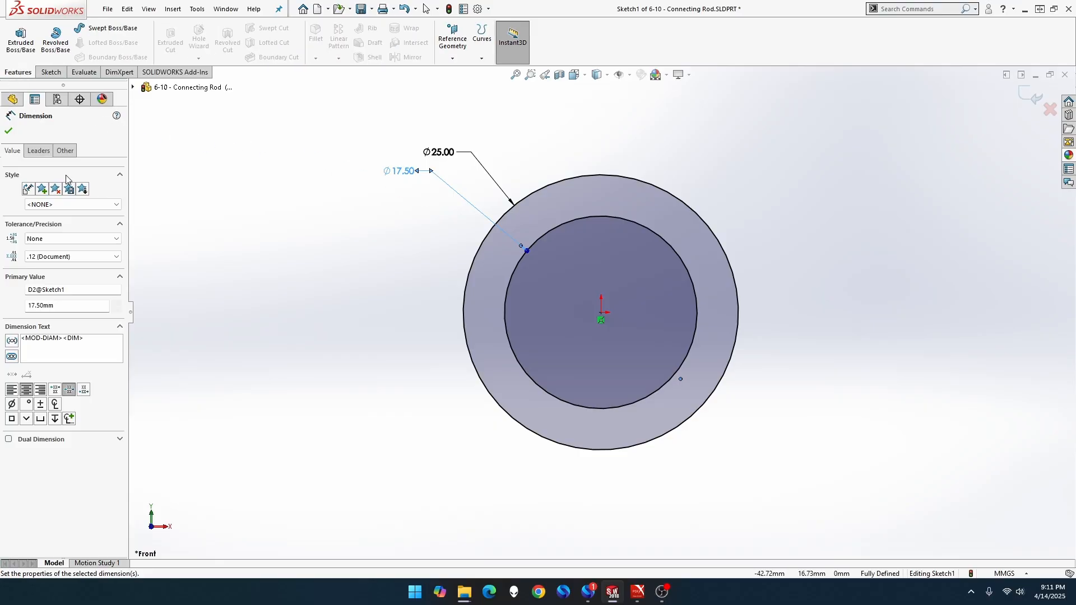
click(21, 39)
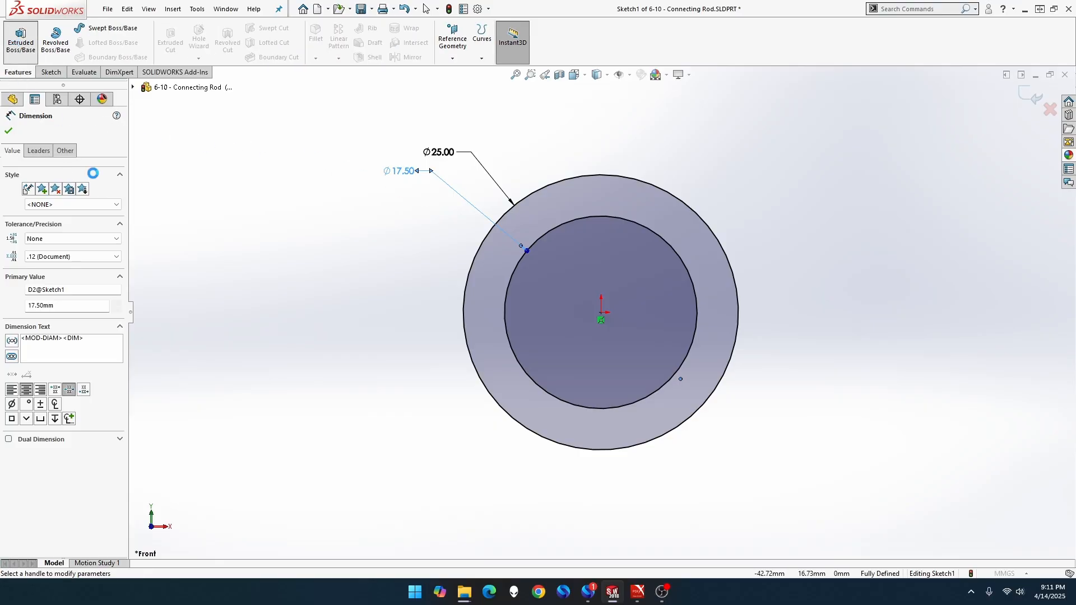
click(102, 200)
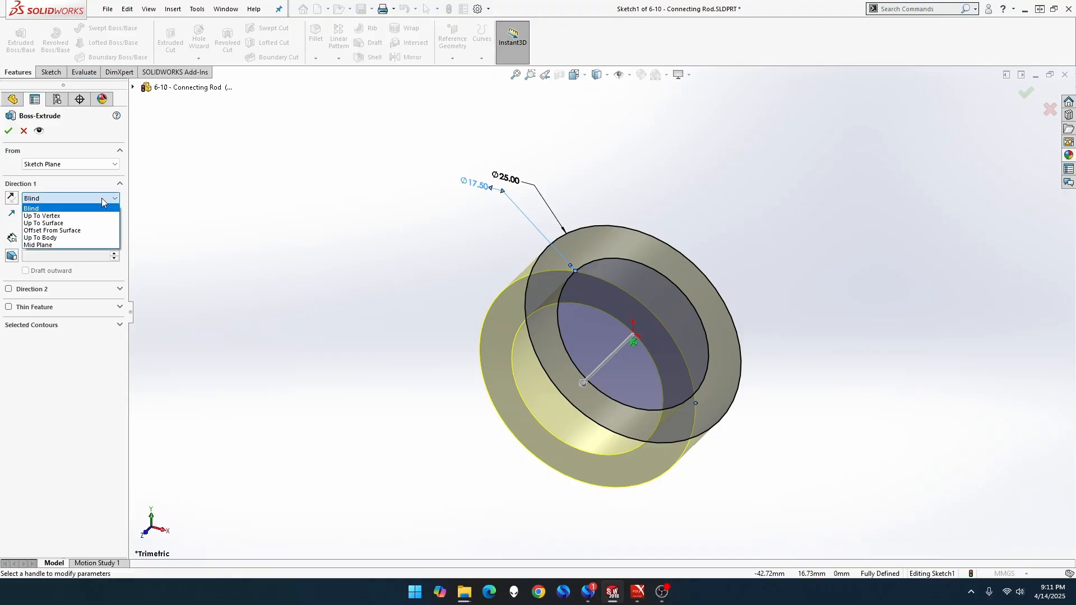
click(97, 245)
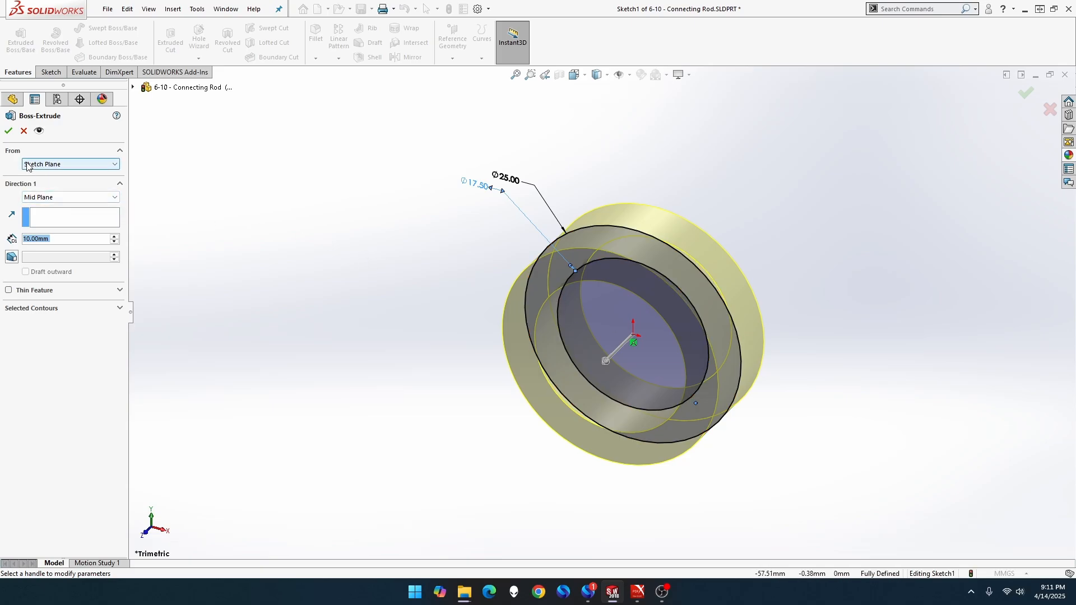
text(19)
key(Tab)
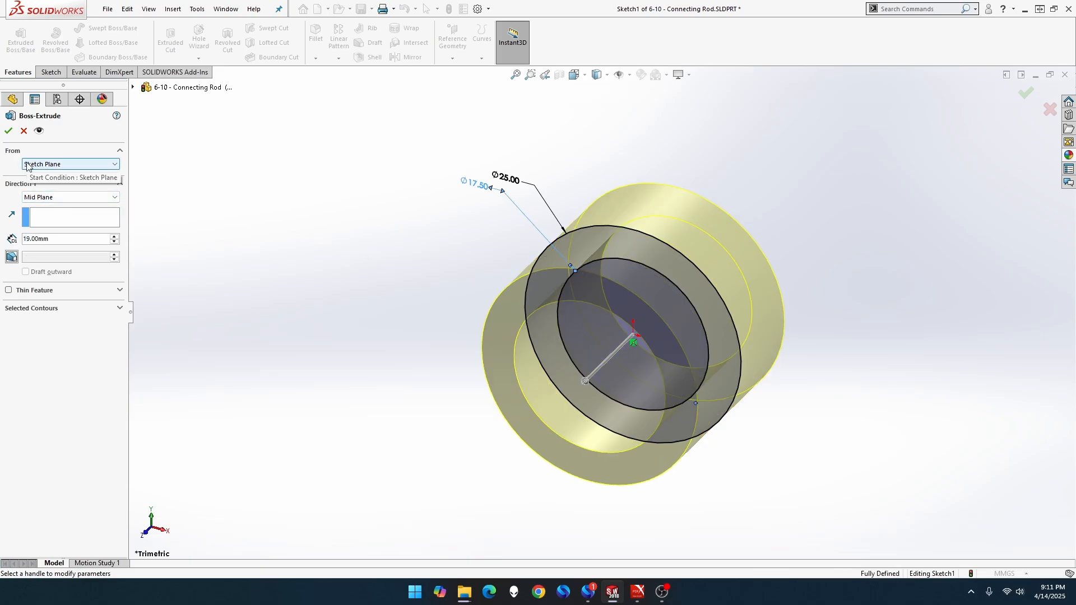
click(8, 130)
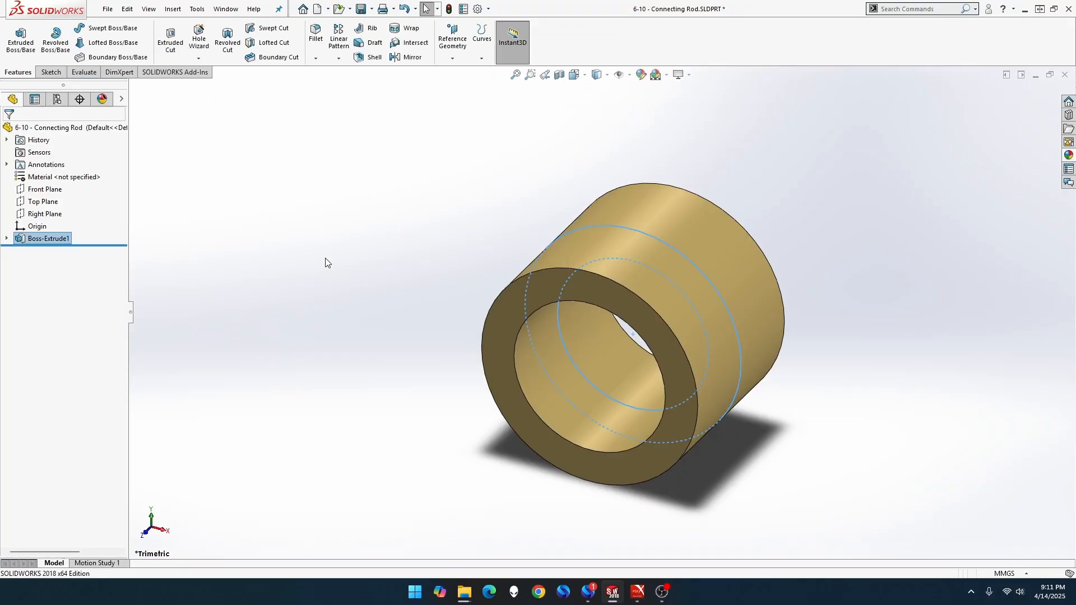
click(862, 232)
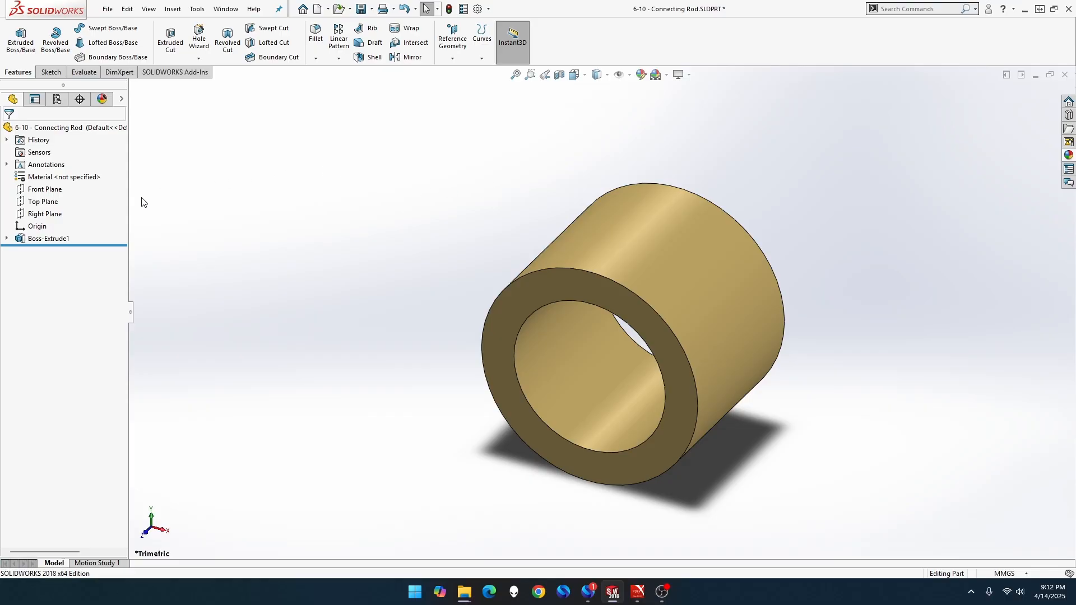
- Orient the view normal to the Front Plane and start a new sketch on it
right_click(61, 193)
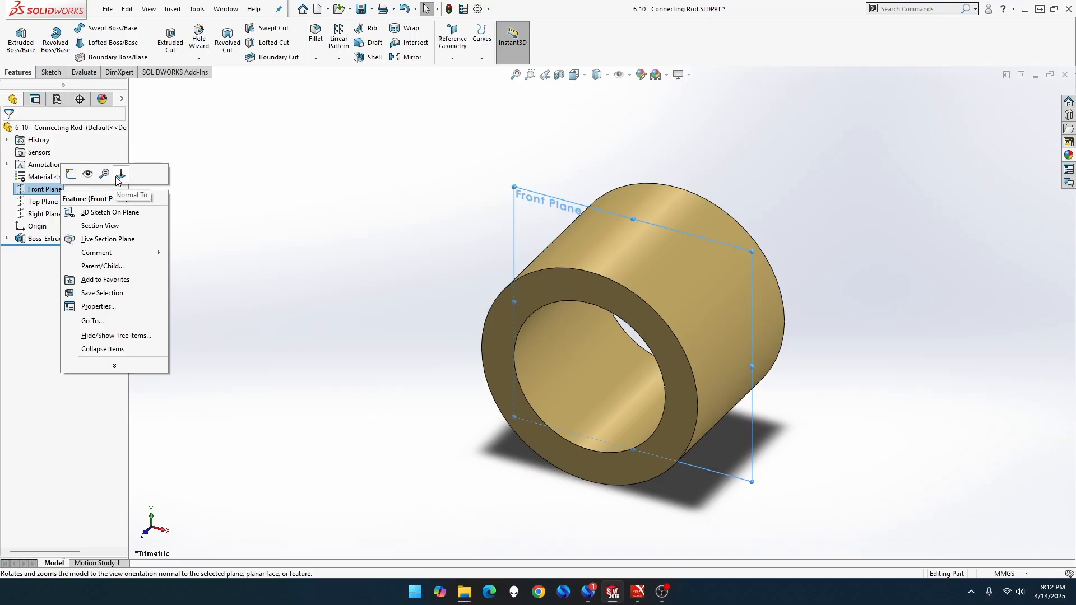
click(116, 180)
right_click(47, 188)
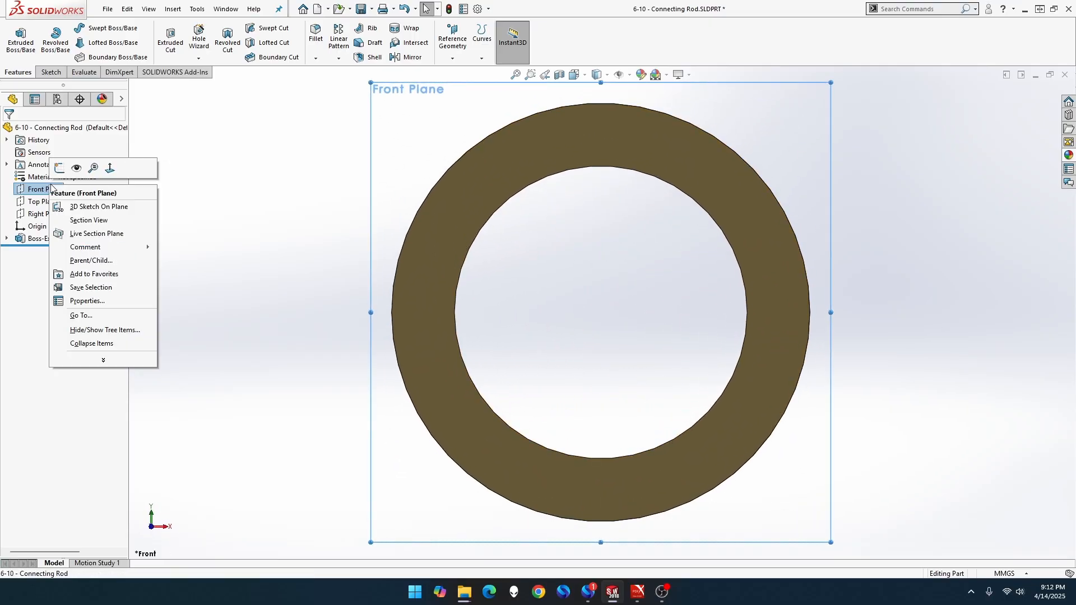
click(62, 174)
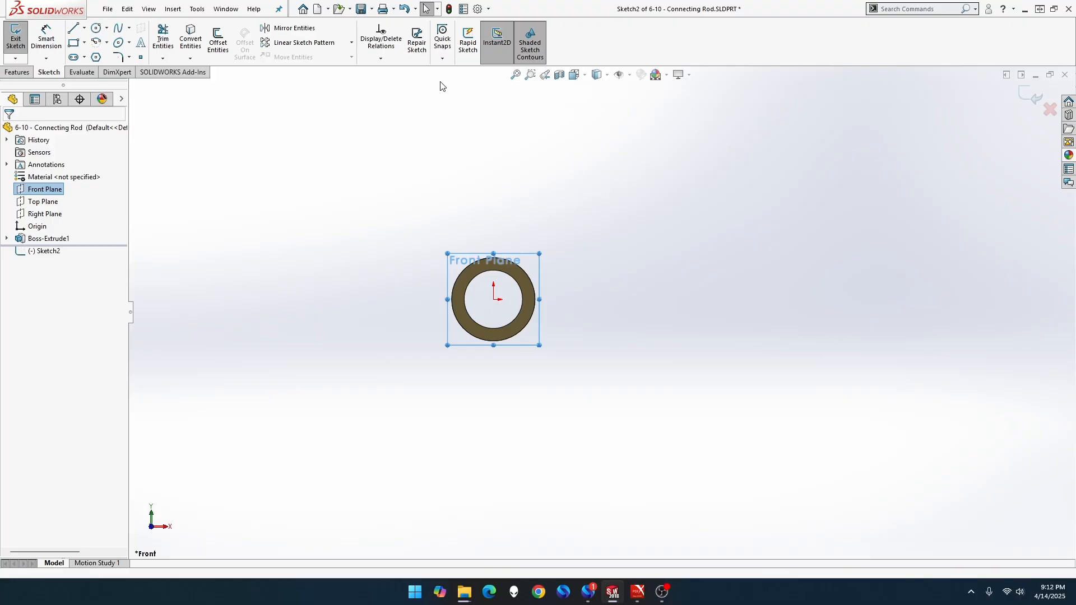
click(84, 43)
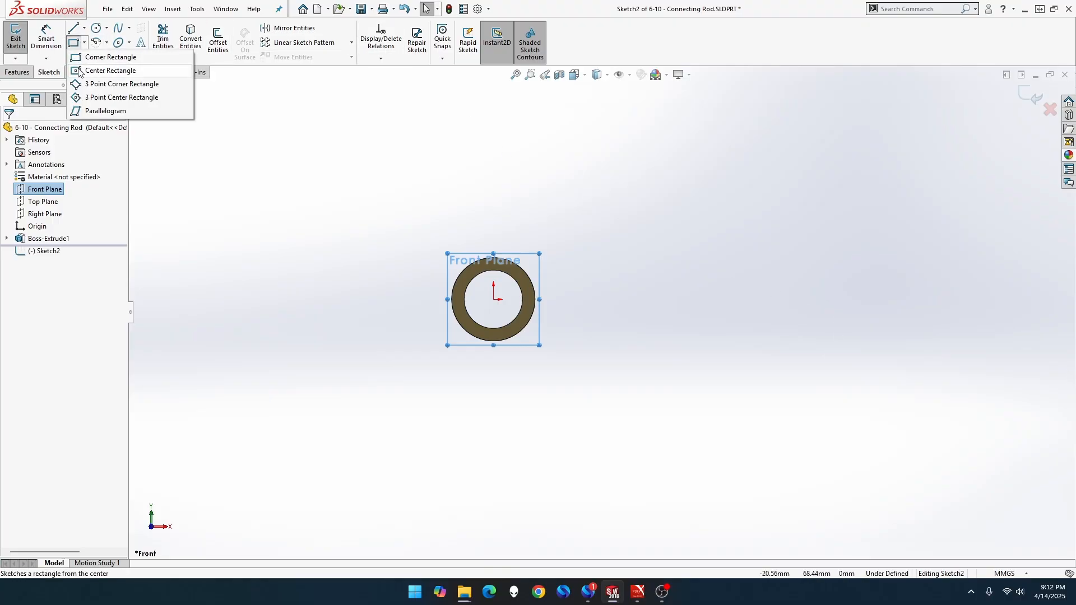
click(81, 71)
key(Escape)
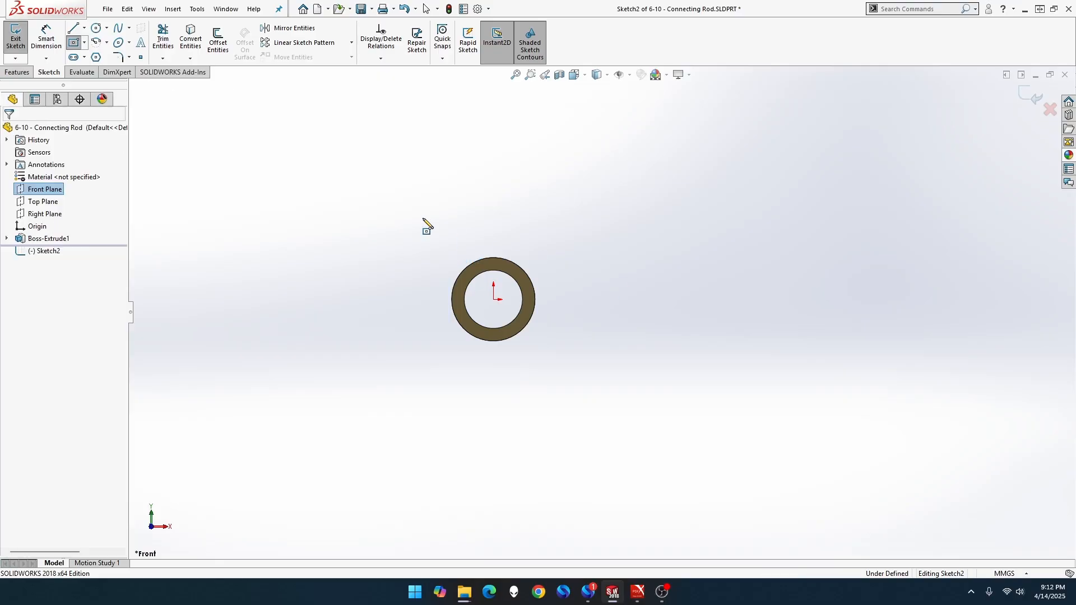
- Draw a construction centerline about 187 mm long across the ring, extending well beyond it in the positive X direction
click(85, 28)
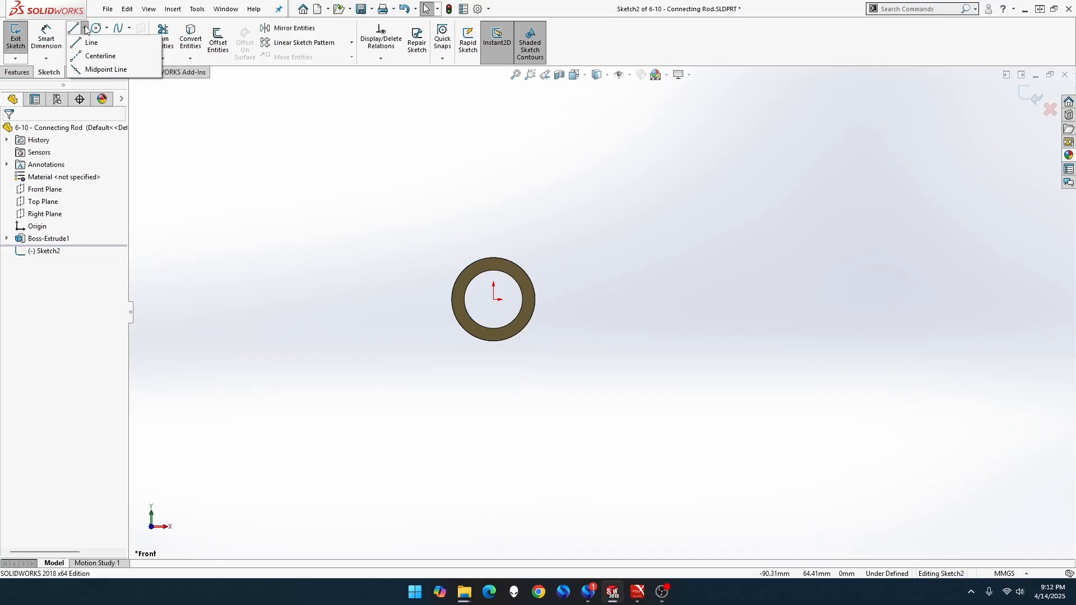
click(97, 55)
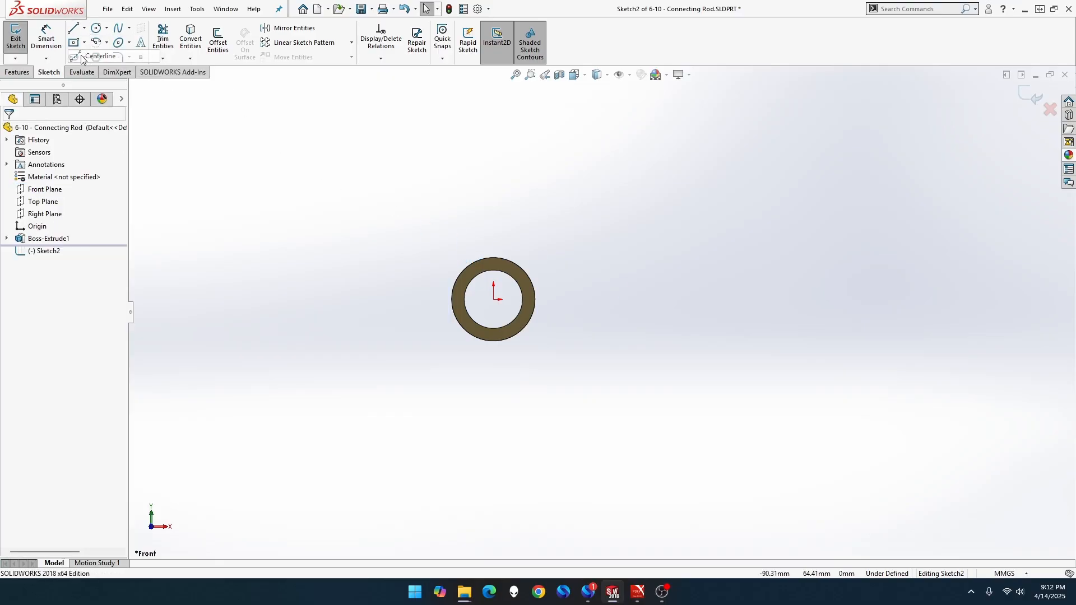
click(363, 300)
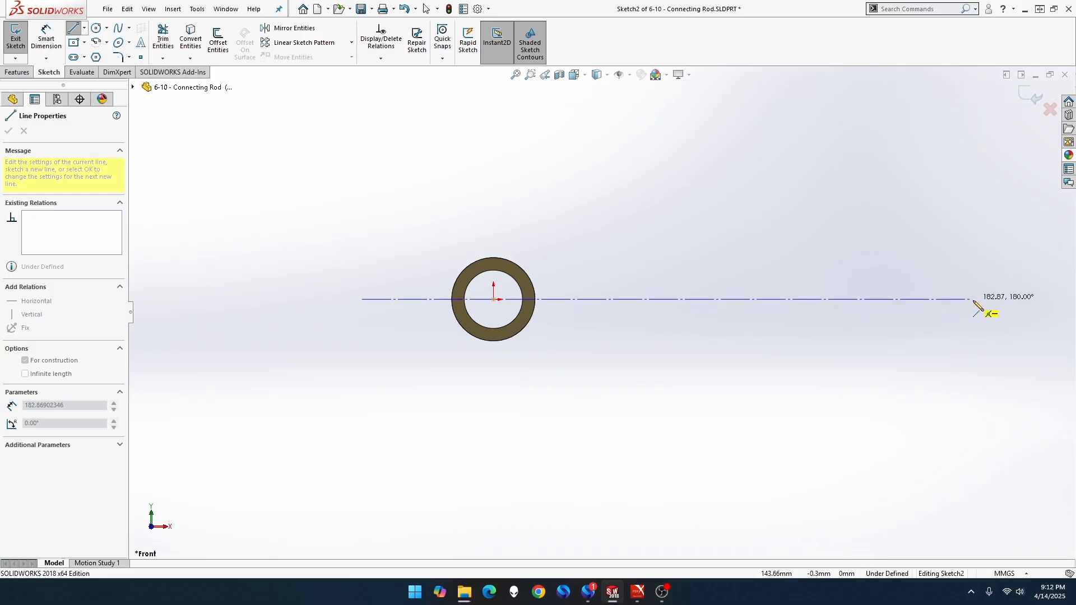
click(985, 281)
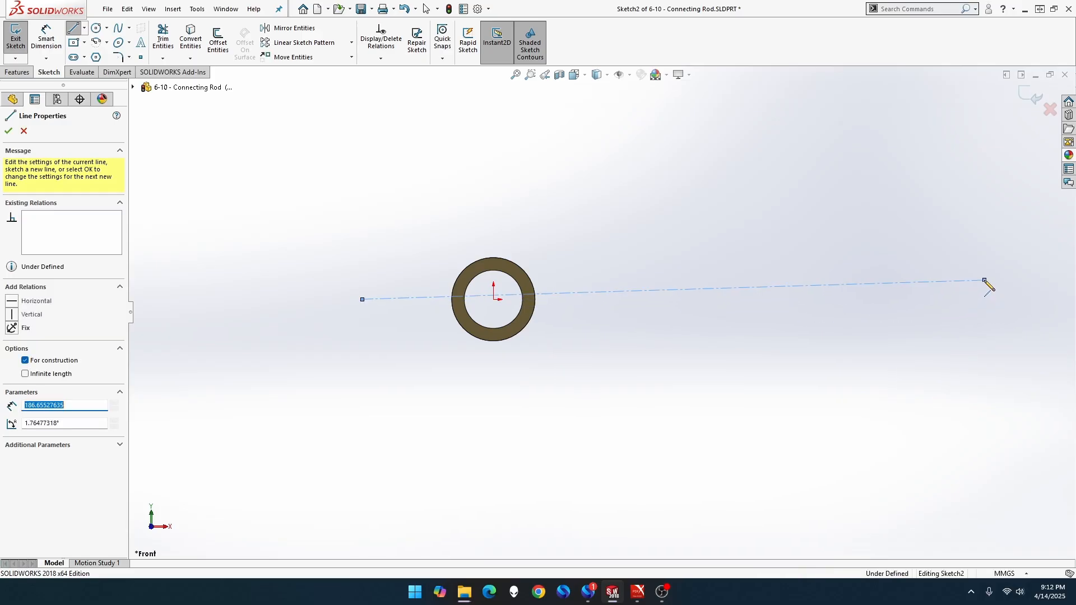
key(Escape)
- Add a Horizontal relation between both endpoints of the centerline and the origin
click(985, 281)
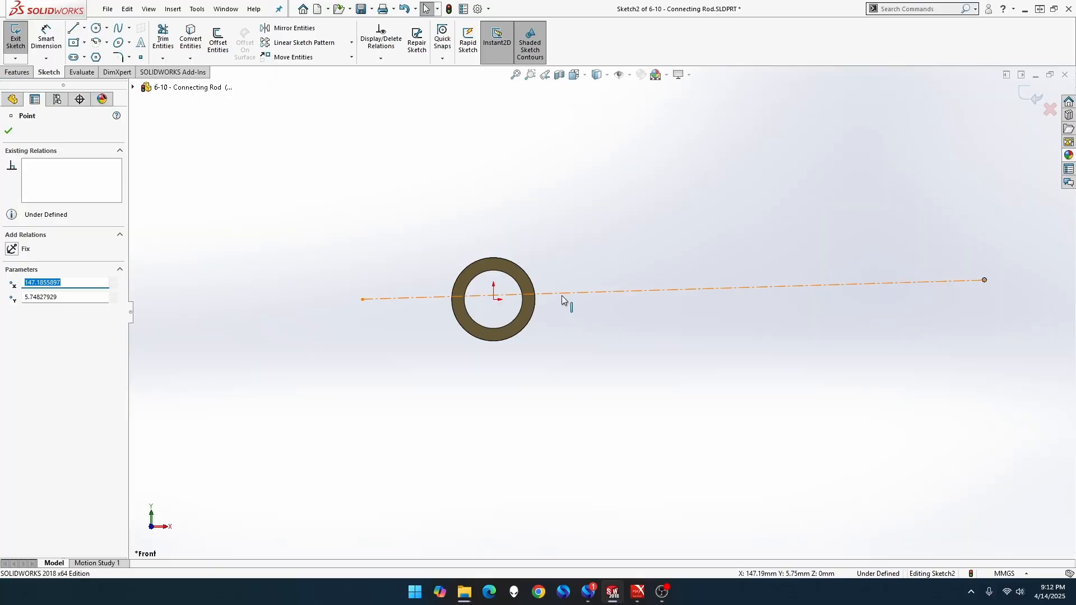
ctrl+click(493, 300)
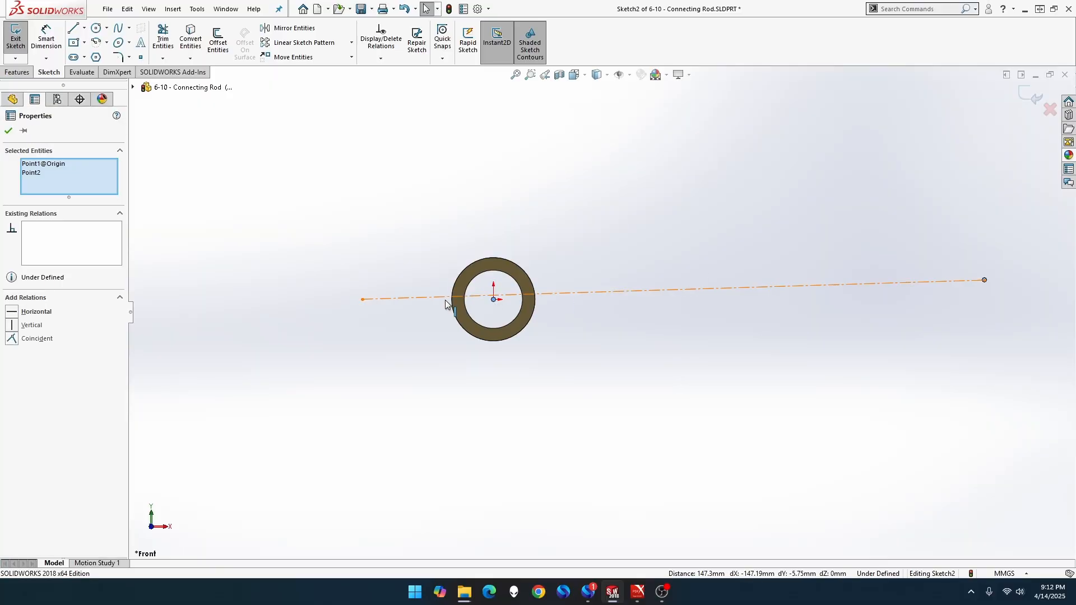
ctrl+click(362, 299)
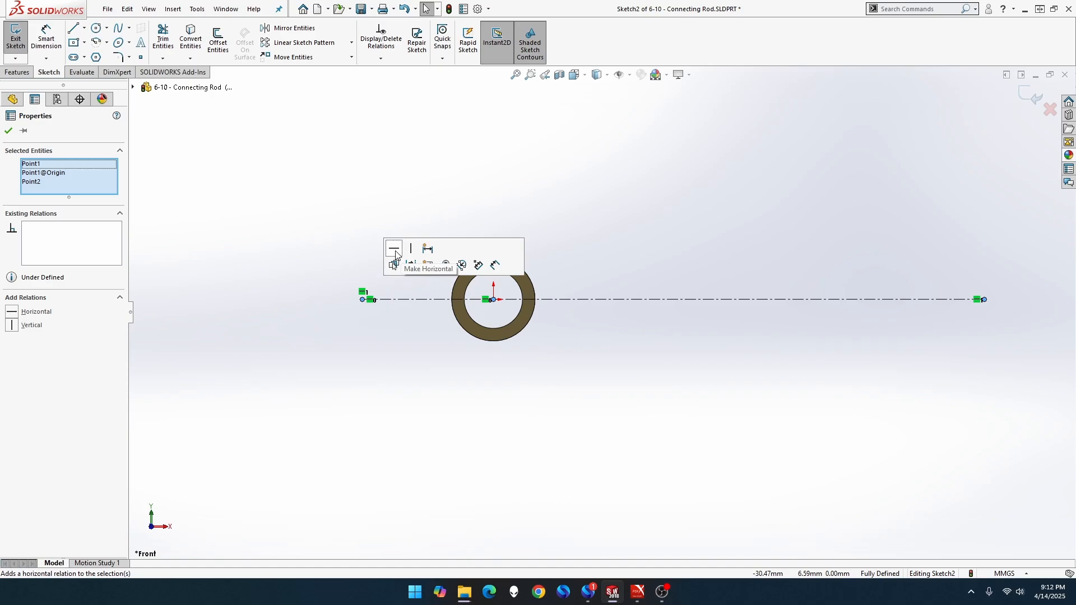
click(395, 249)
click(599, 246)
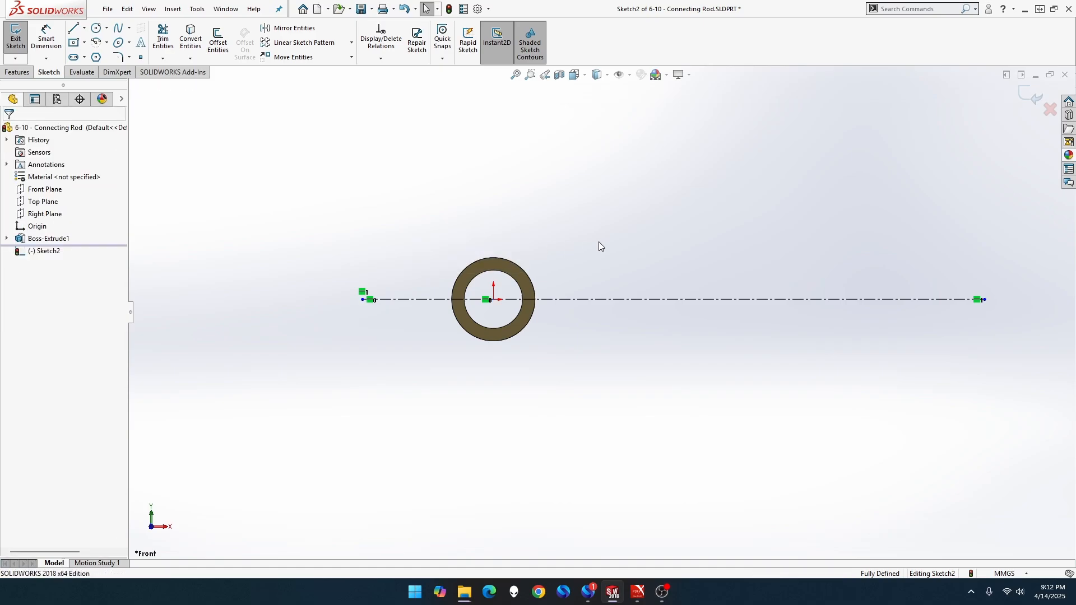
- Sketch a center rectangle about 45 mm wide and 40 mm high, centred on the centerline beyond the ring
click(78, 44)
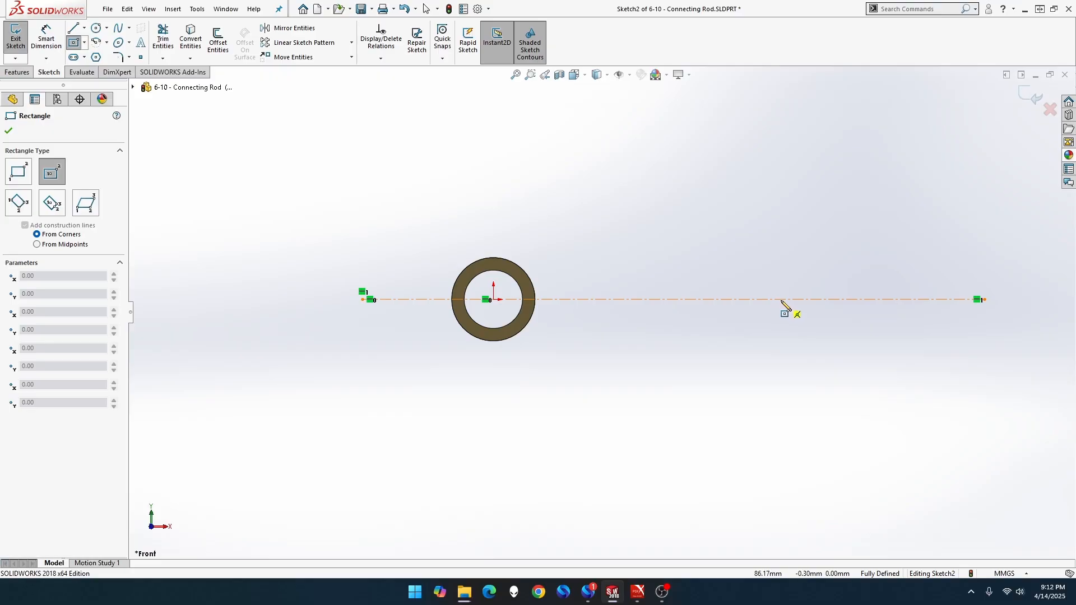
click(781, 300)
click(857, 232)
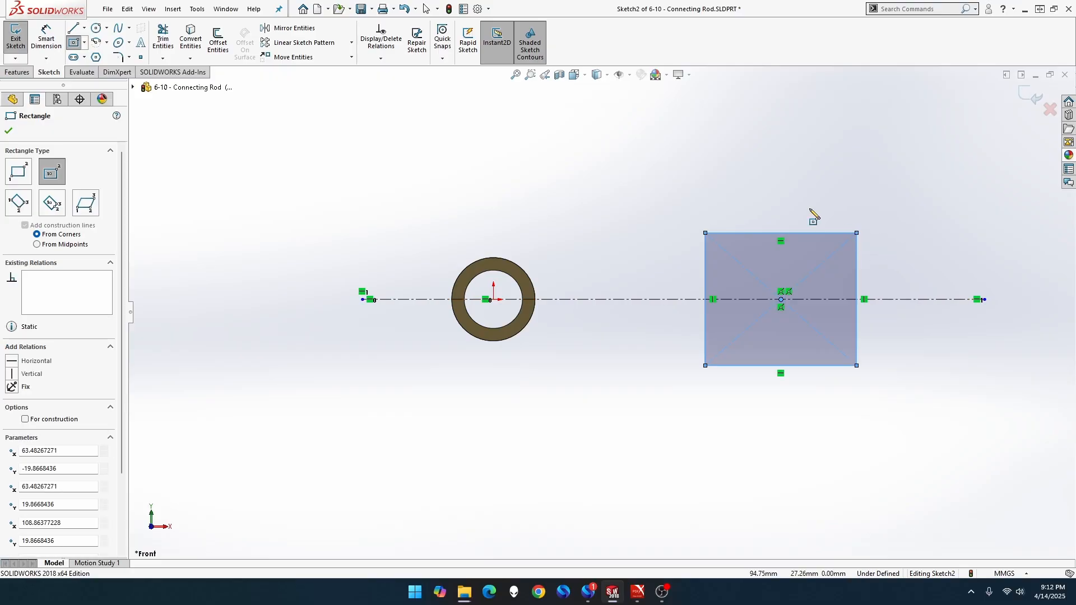
- Dimension the rectangle's height as 32 mm
click(46, 38)
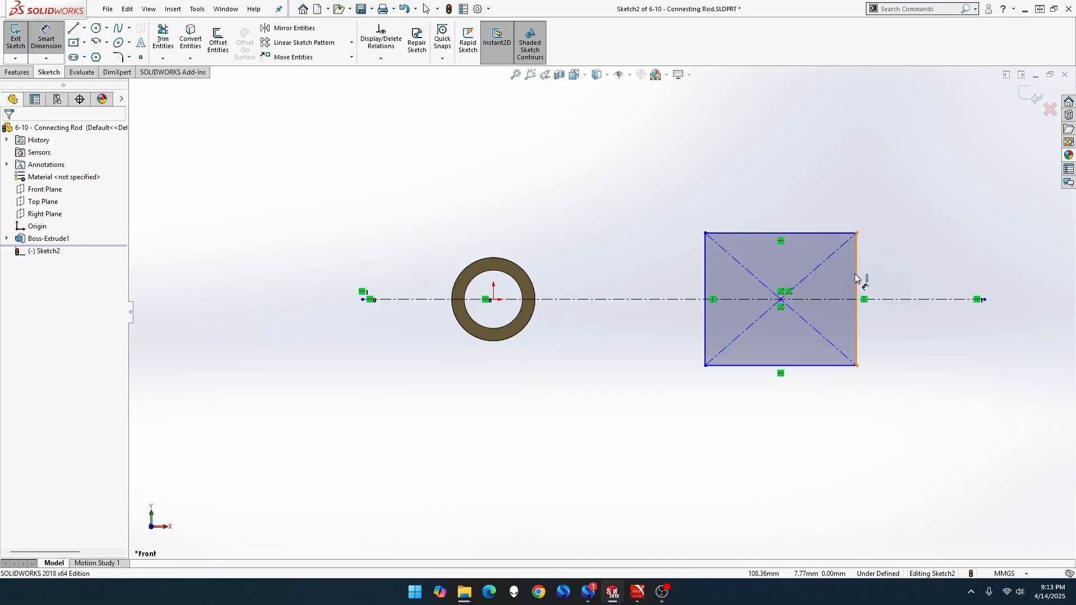
click(856, 275)
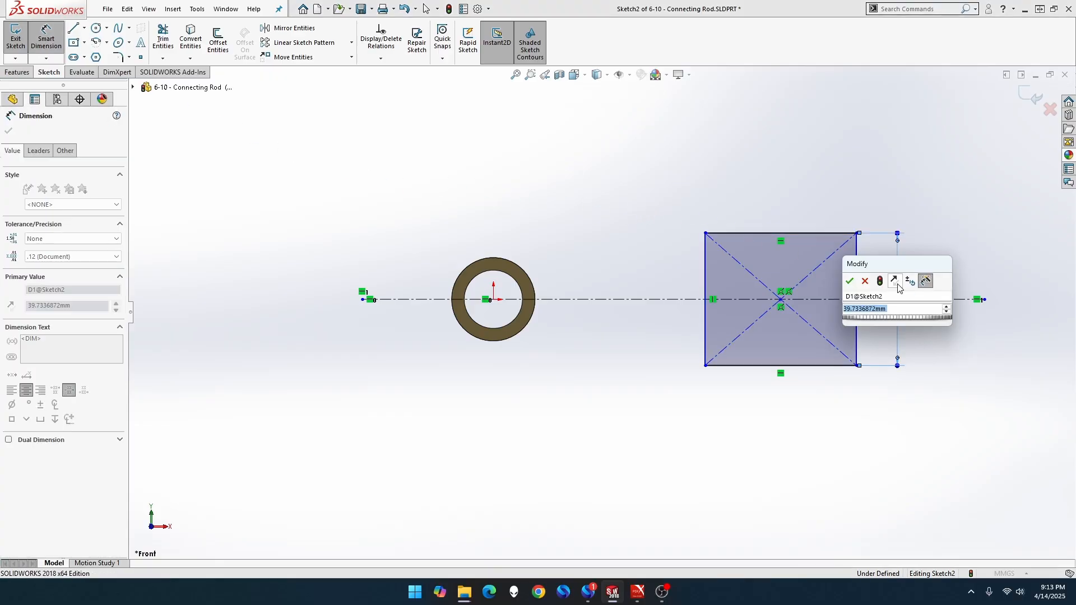
click(898, 286)
text(32)
key(Return)
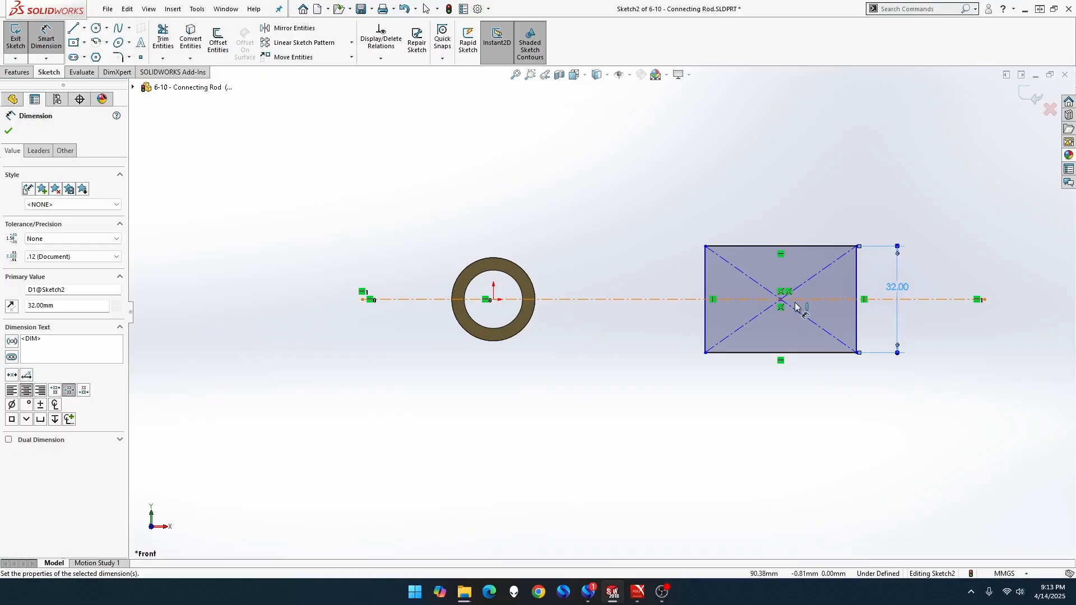
key(Escape)
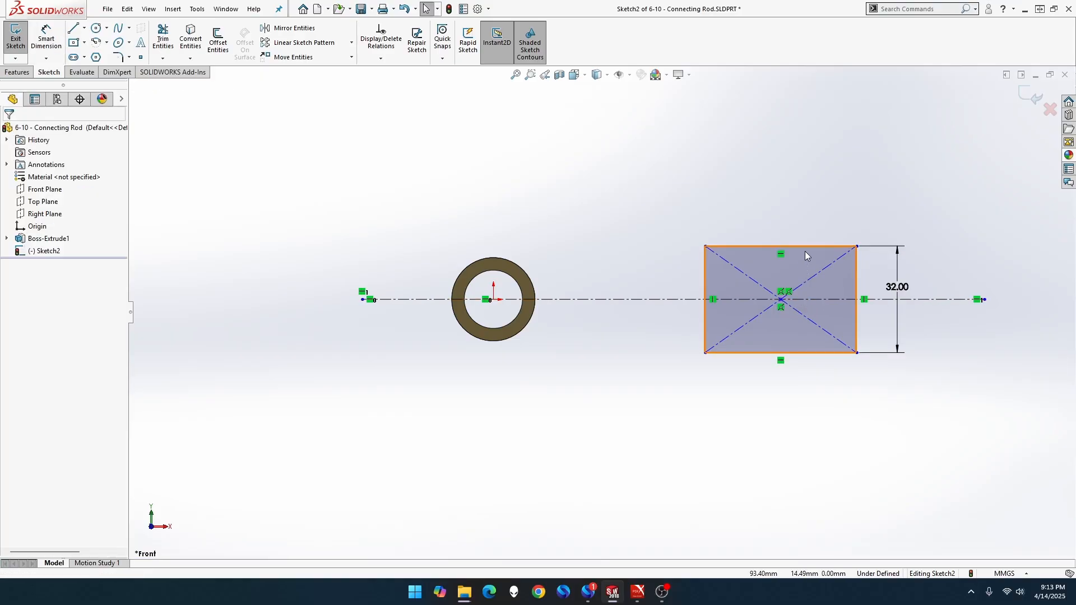
drag(806, 247, 813, 215)
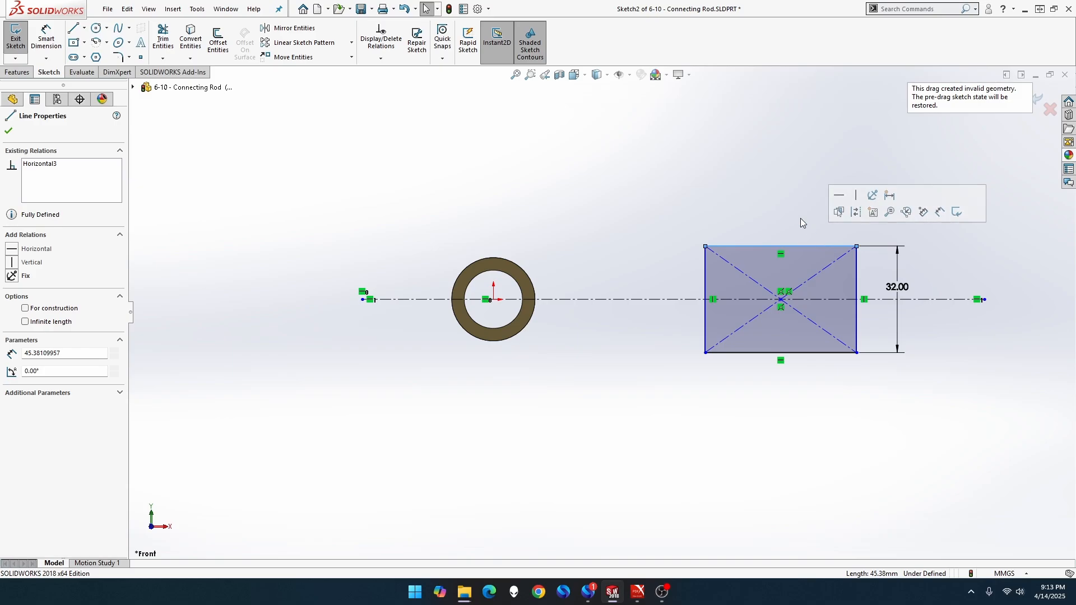
- Dimension the rectangle's width as 28 mm
click(801, 223)
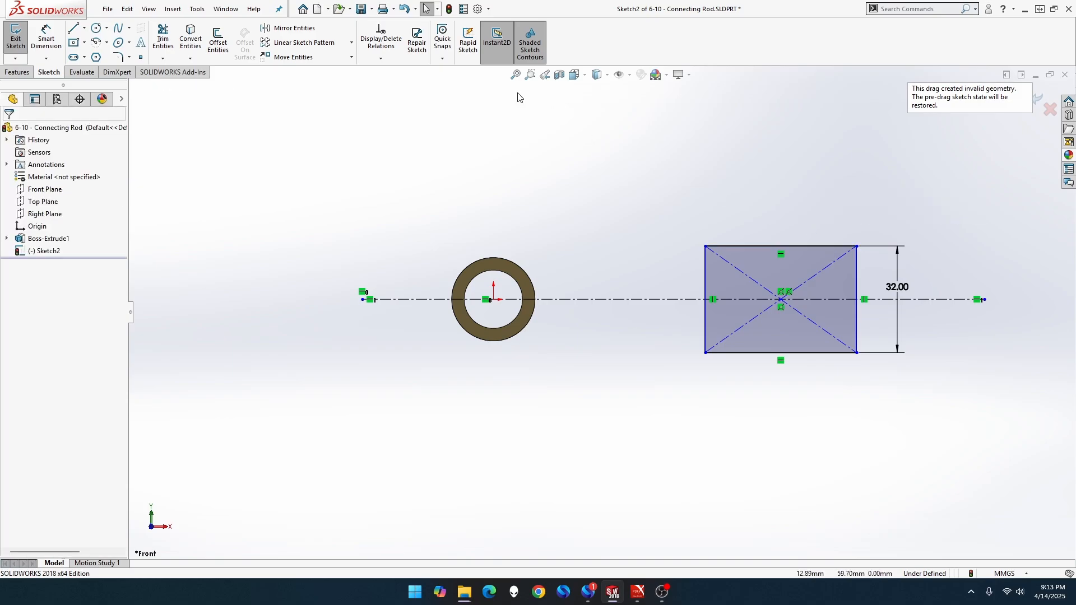
click(46, 35)
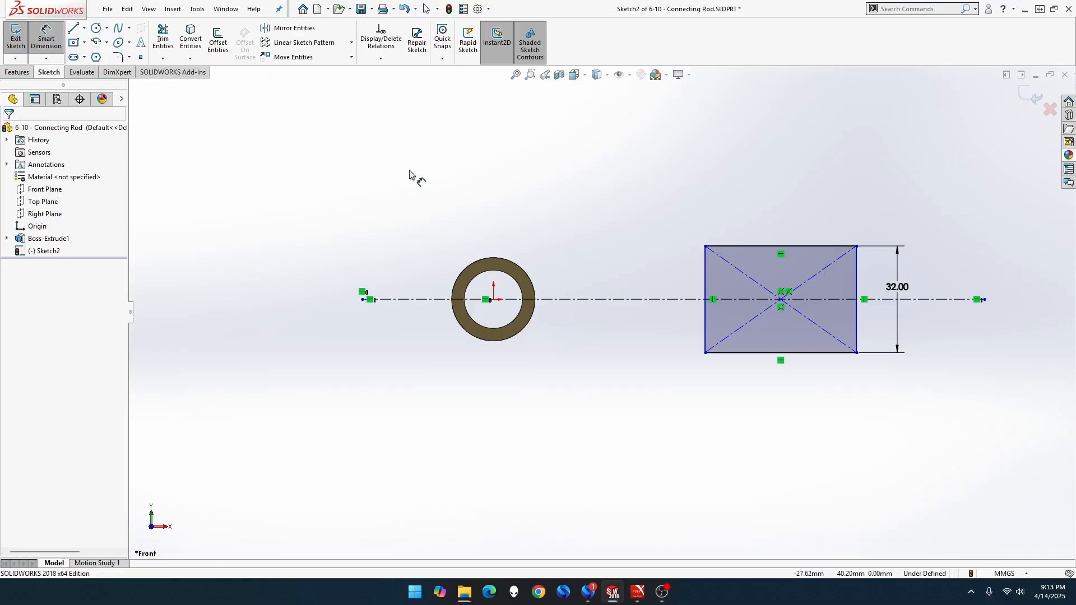
click(736, 247)
click(753, 211)
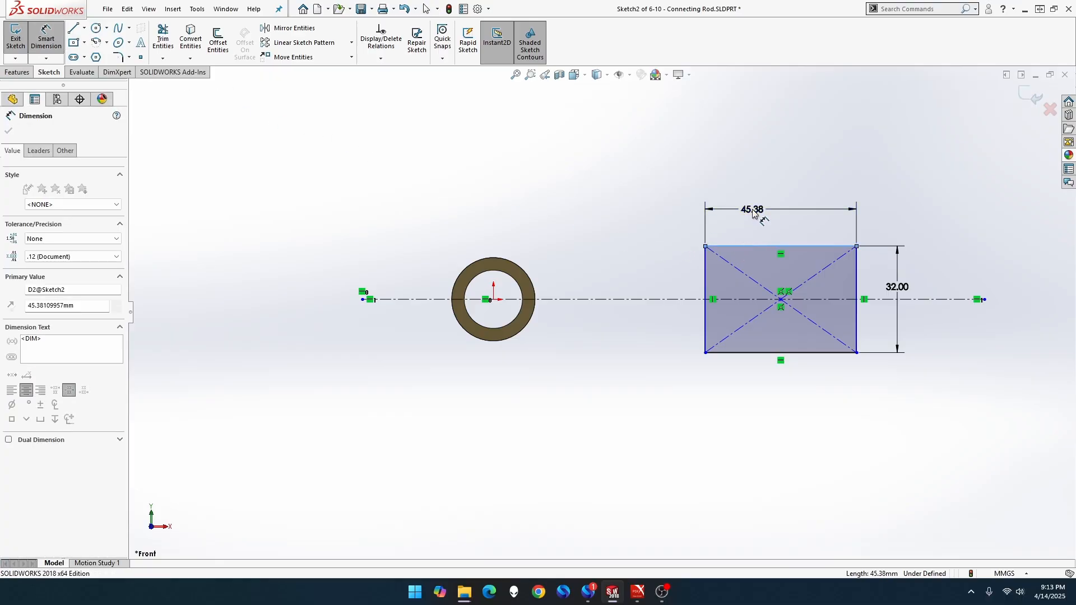
text(28)
key(Return)
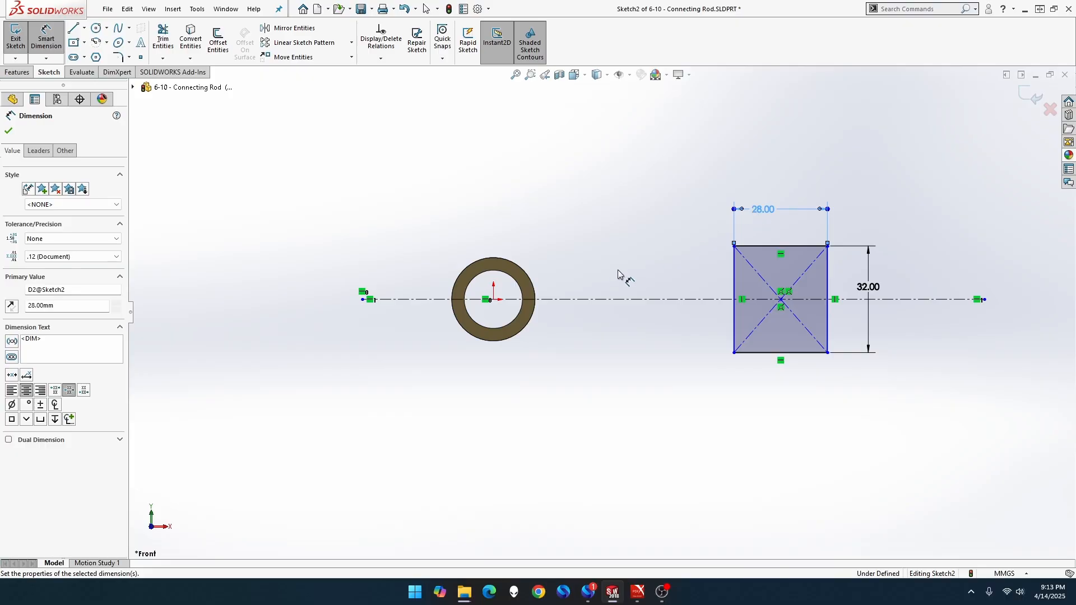
- Dimension the rectangle's far lower corner 133.5+104.5 mm horizontally from the origin and stretch the centerline's end past the rectangle to about X 304 mm
click(494, 300)
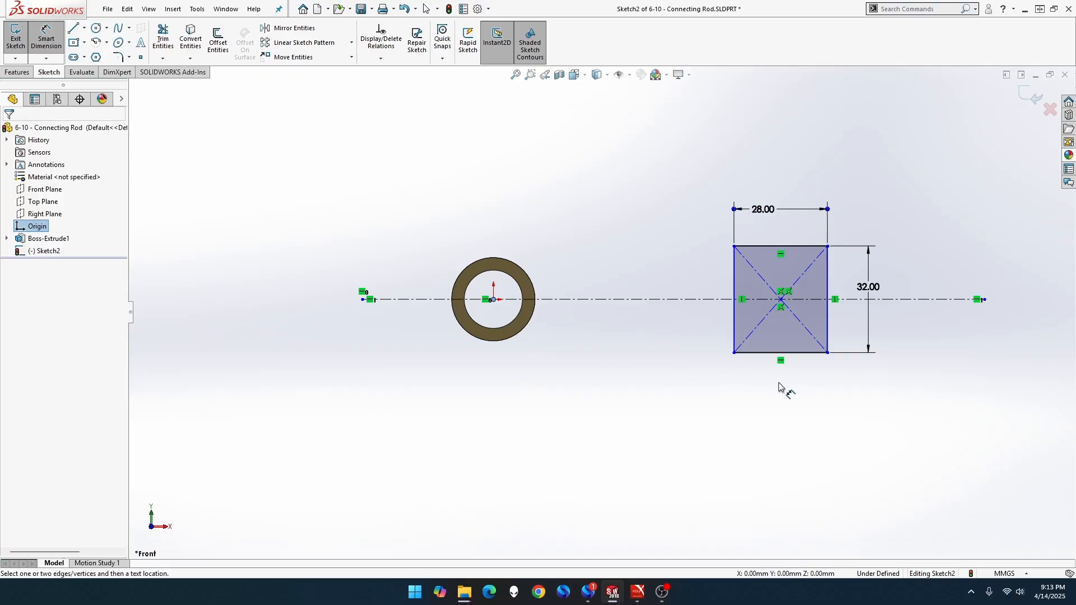
click(829, 358)
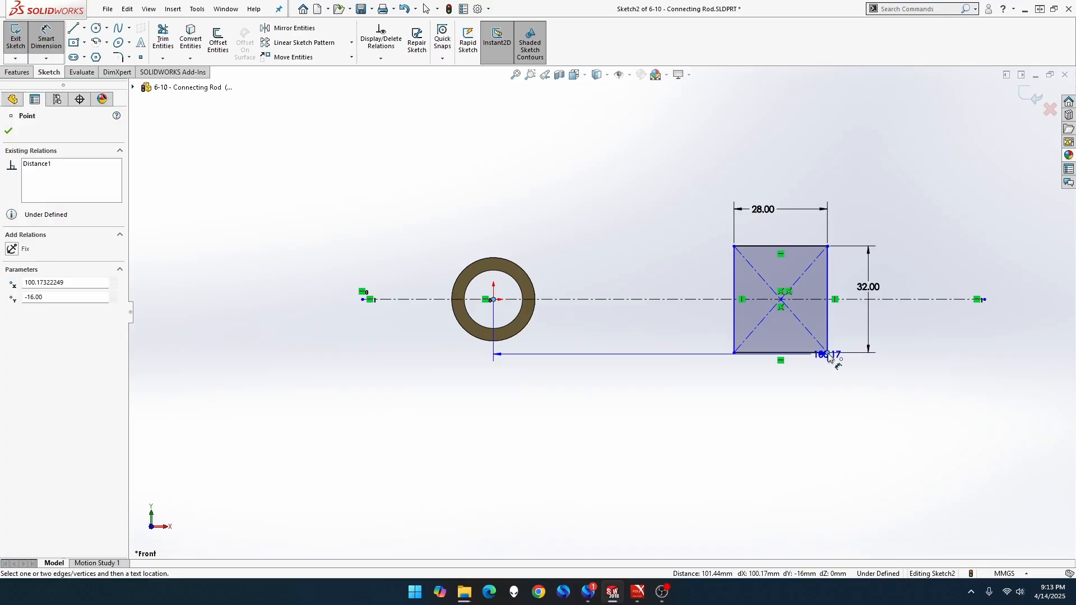
click(689, 395)
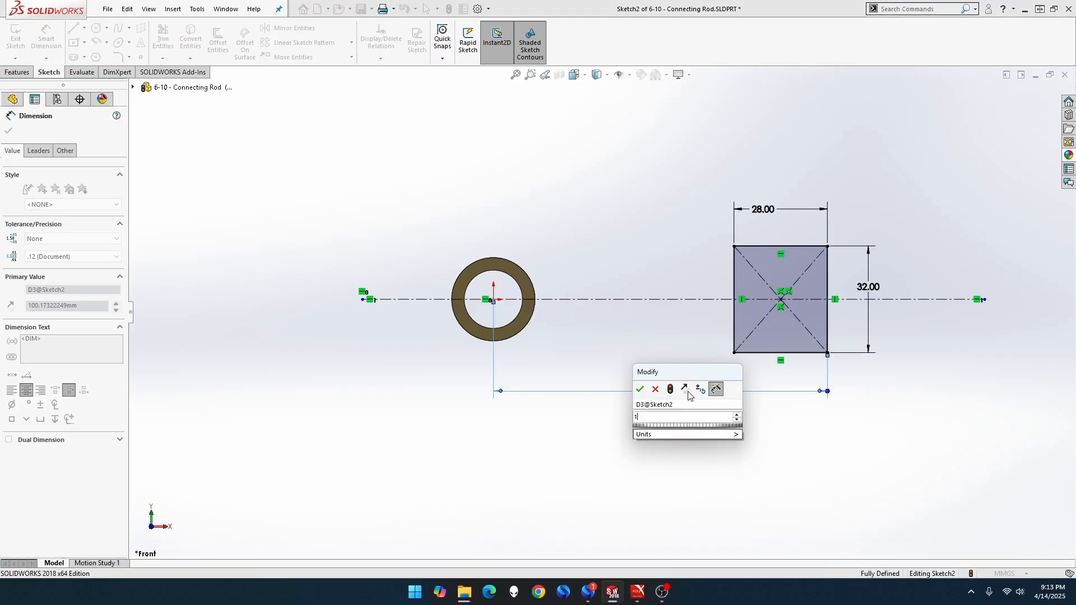
text(133.5+104.5)
key(Return)
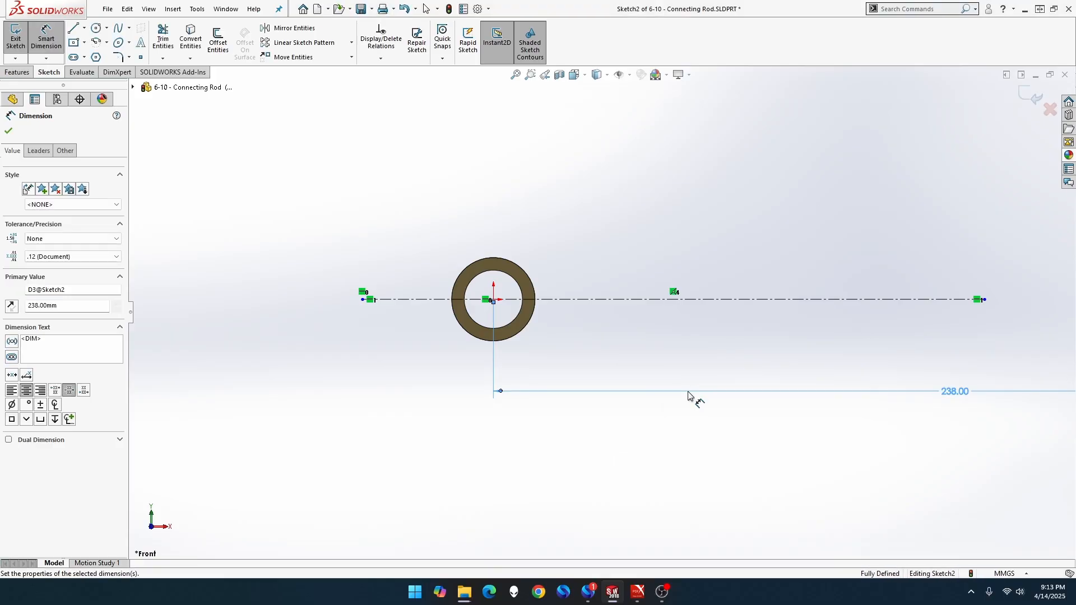
click(516, 79)
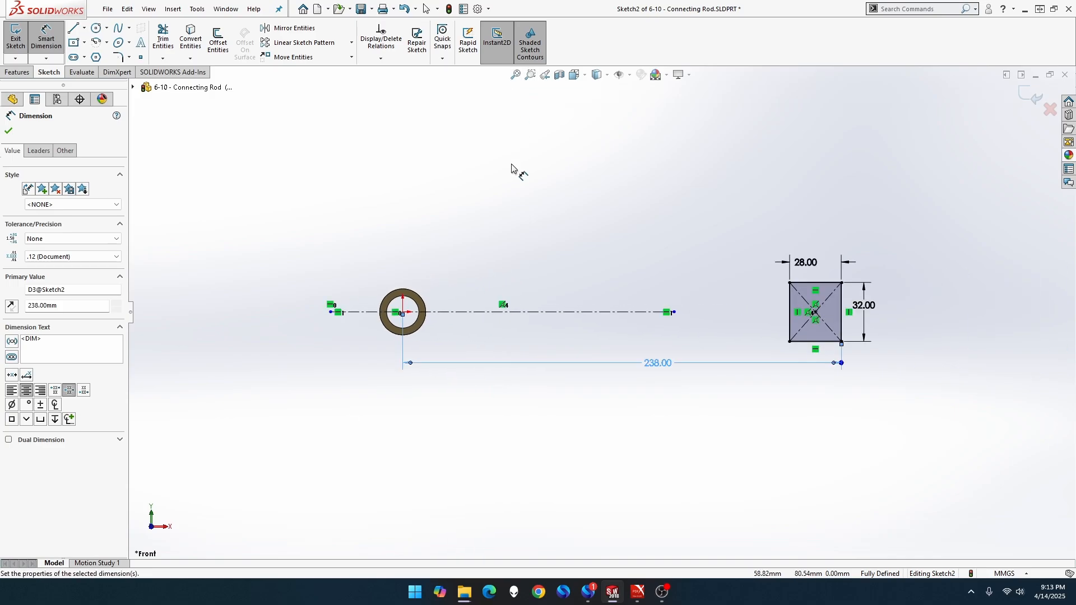
key(Escape)
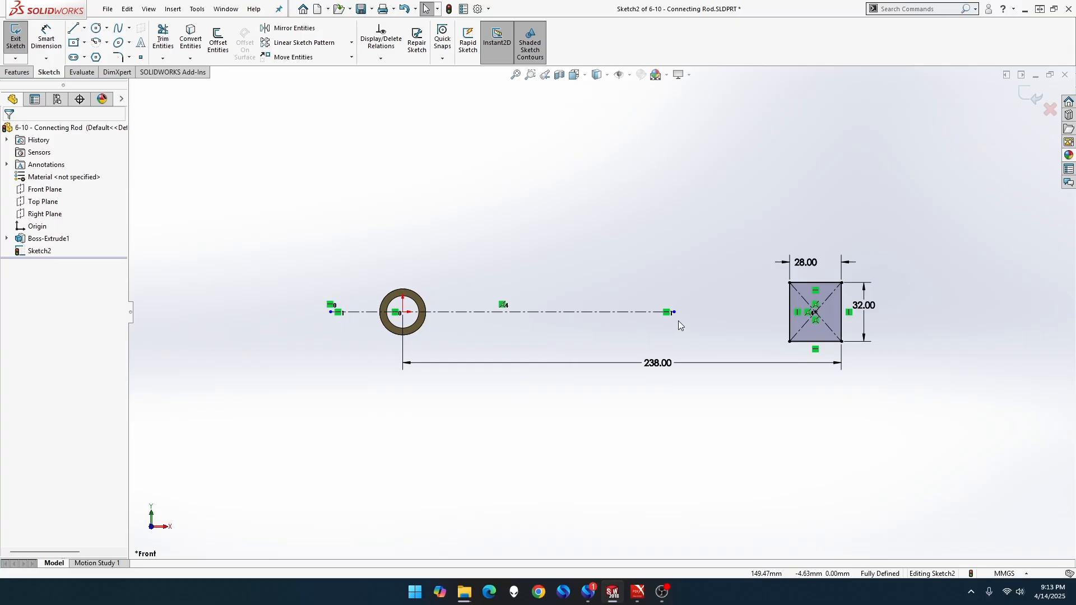
drag(673, 312, 962, 421)
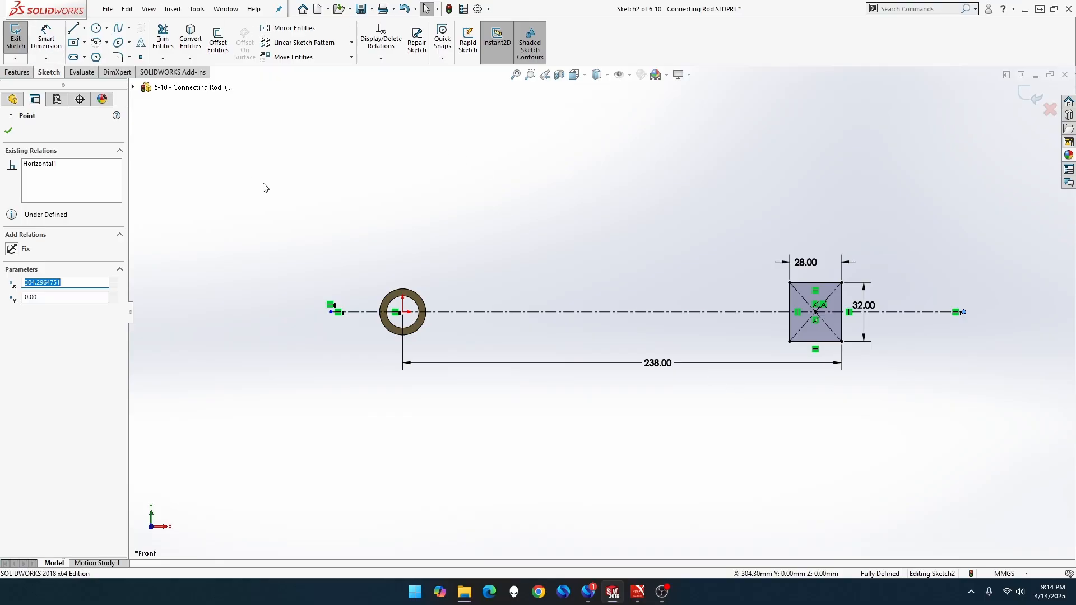
- Extrude the rectangle as a boss 19 mm deep with the Mid Plane end condition and Merge result on
middle_drag(262, 183, 355, 241)
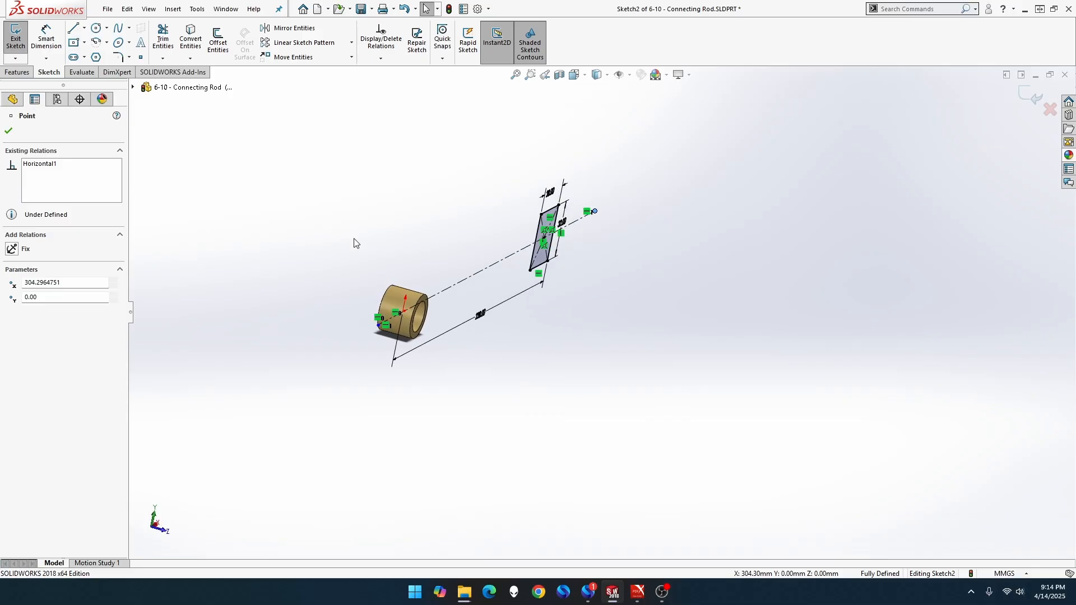
click(18, 72)
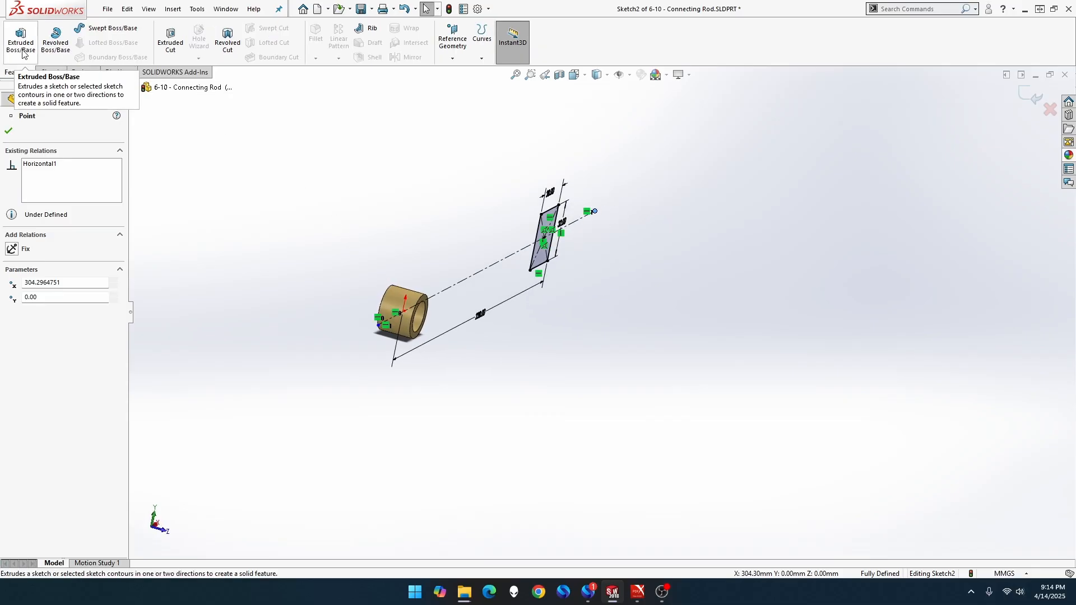
click(21, 39)
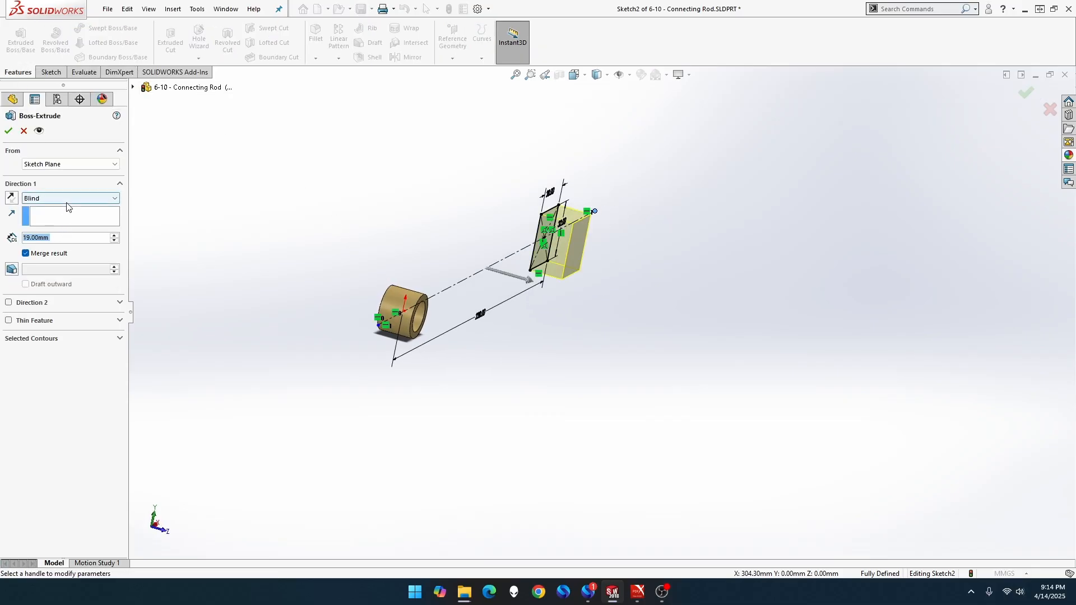
click(66, 199)
click(65, 253)
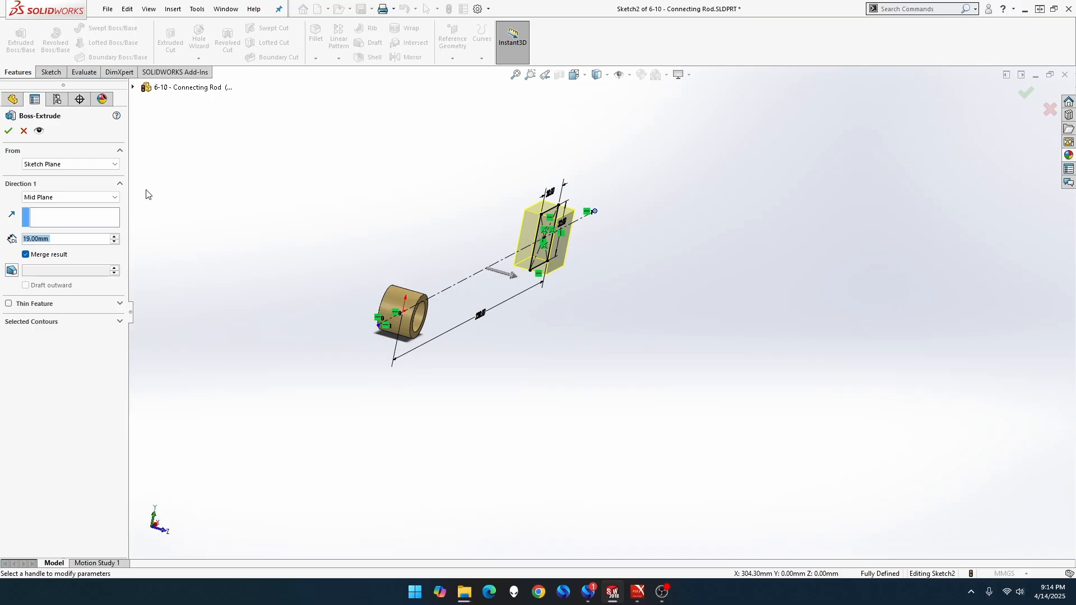
click(8, 131)
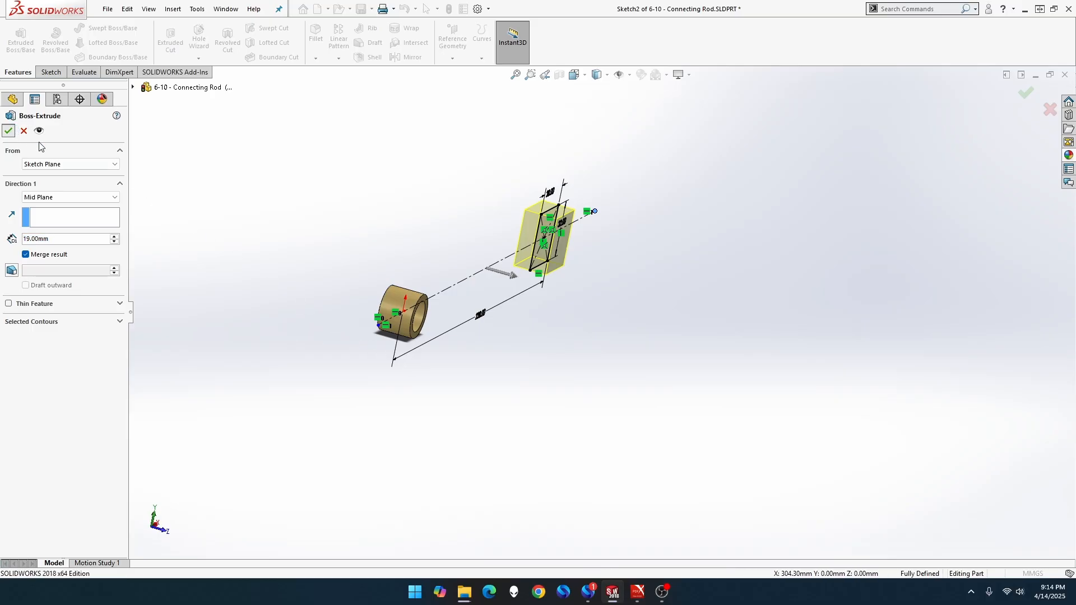
click(401, 268)
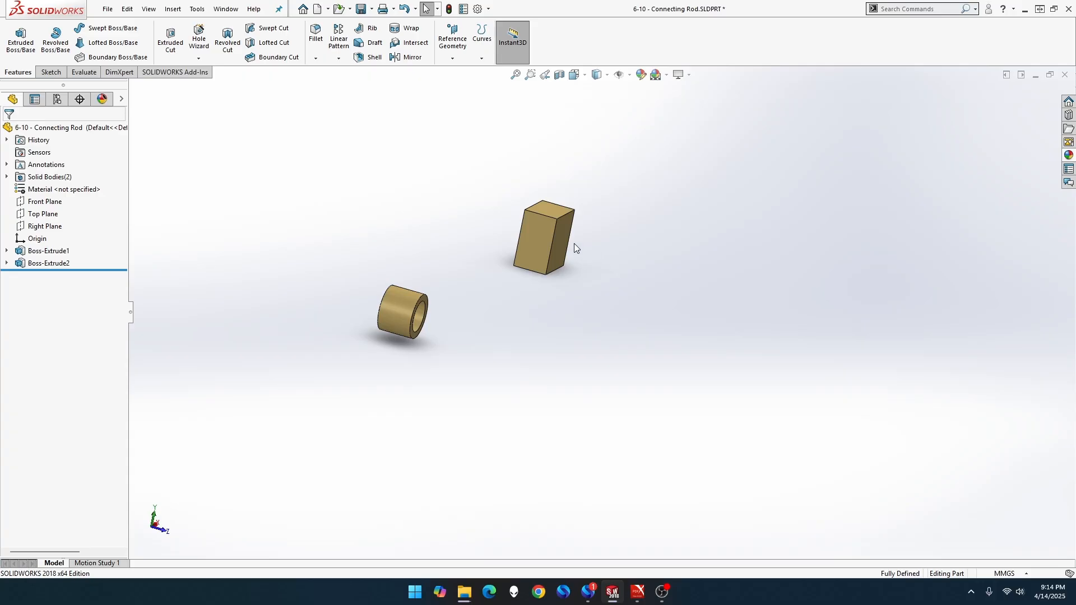
- Orient the view normal to the block's upper face and start a sketch on it
right_click(555, 213)
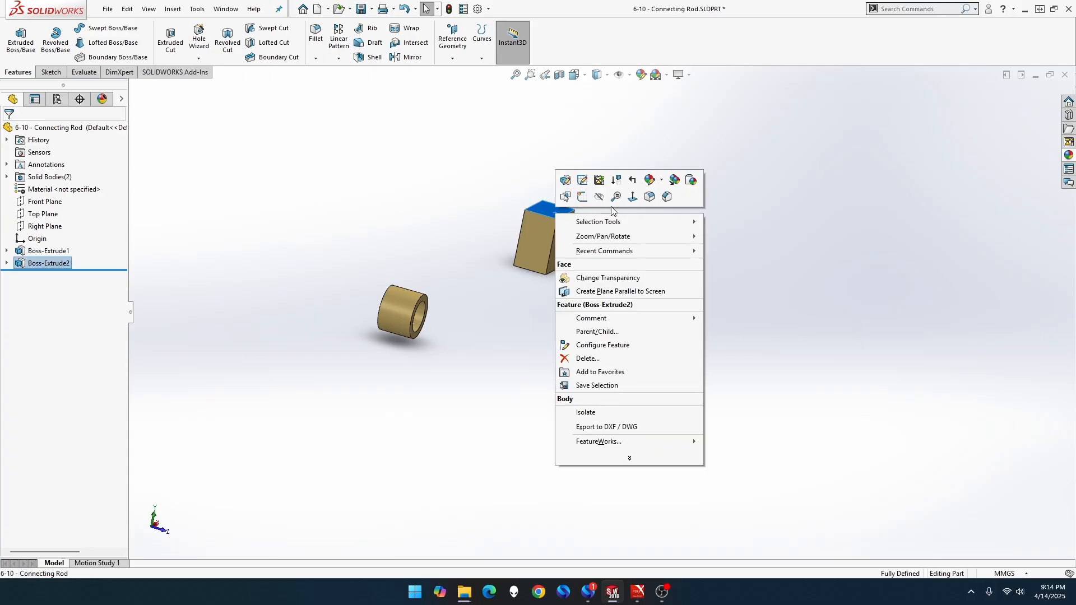
click(632, 200)
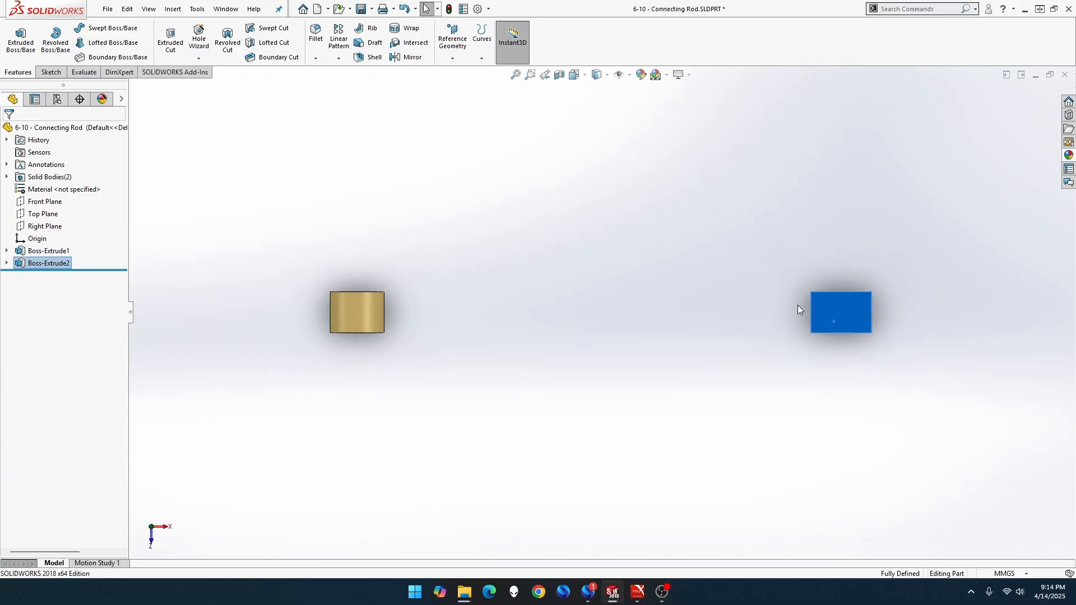
right_click(834, 315)
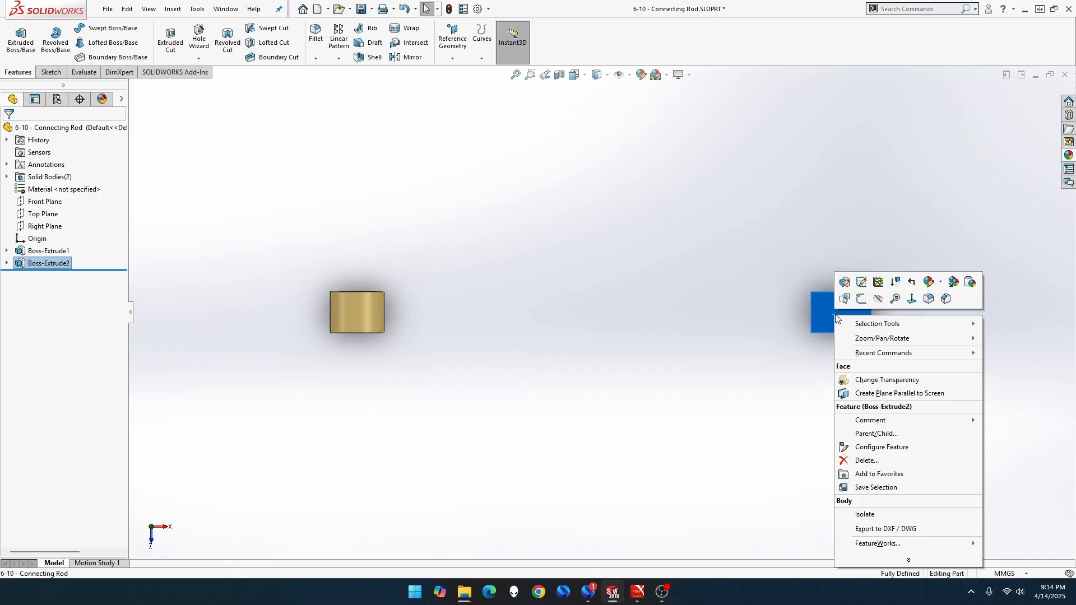
click(865, 307)
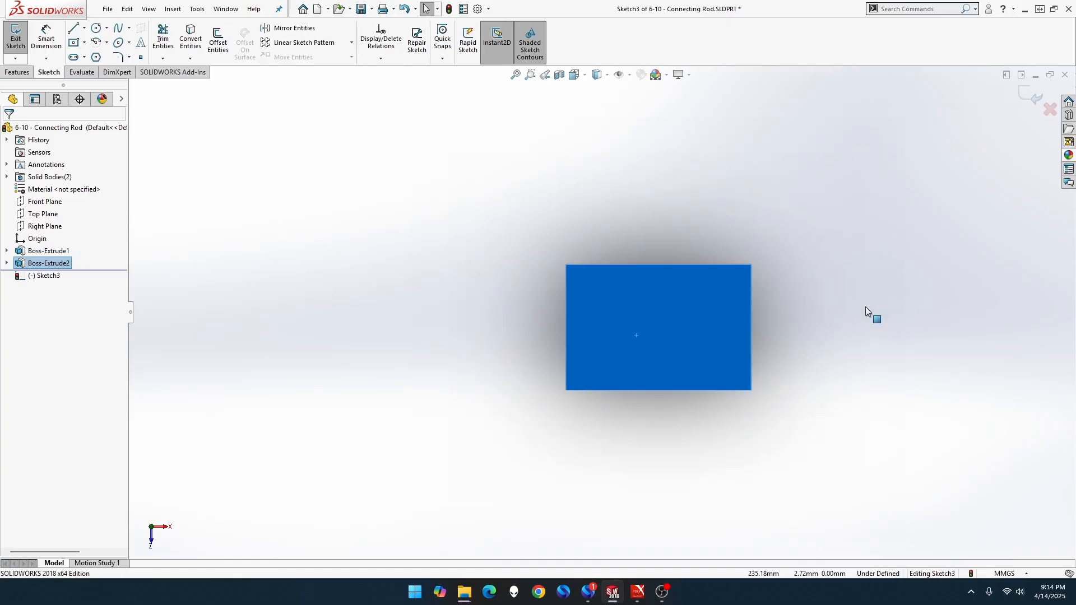
- Draw two circles side by side on the block face's horizontal midline, the one nearer the ring about 4.7 mm in diameter and the other larger
click(97, 27)
click(614, 328)
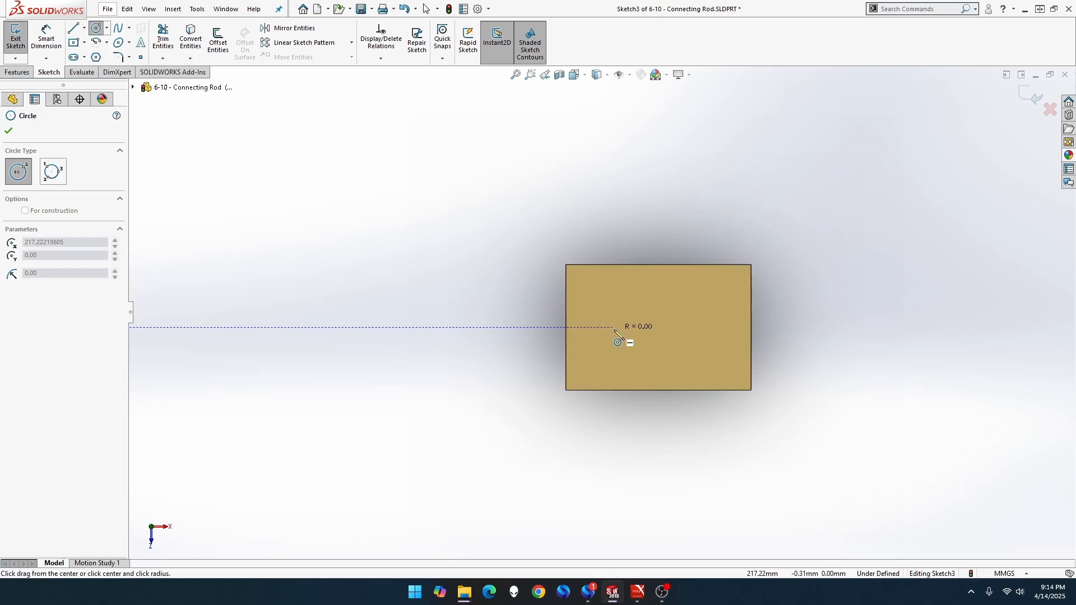
click(624, 342)
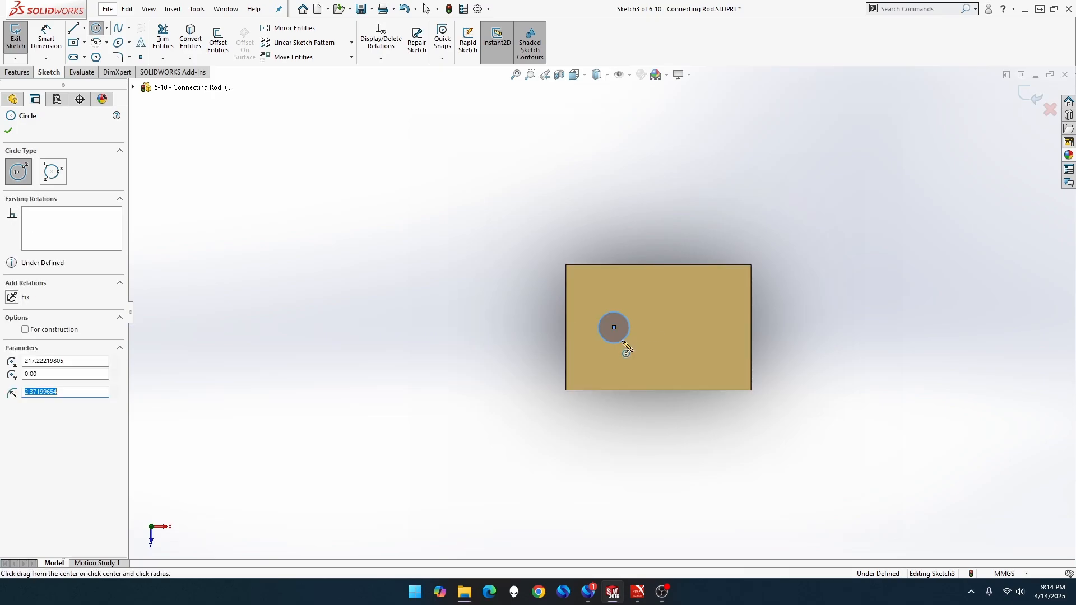
click(701, 327)
click(725, 354)
key(Escape)
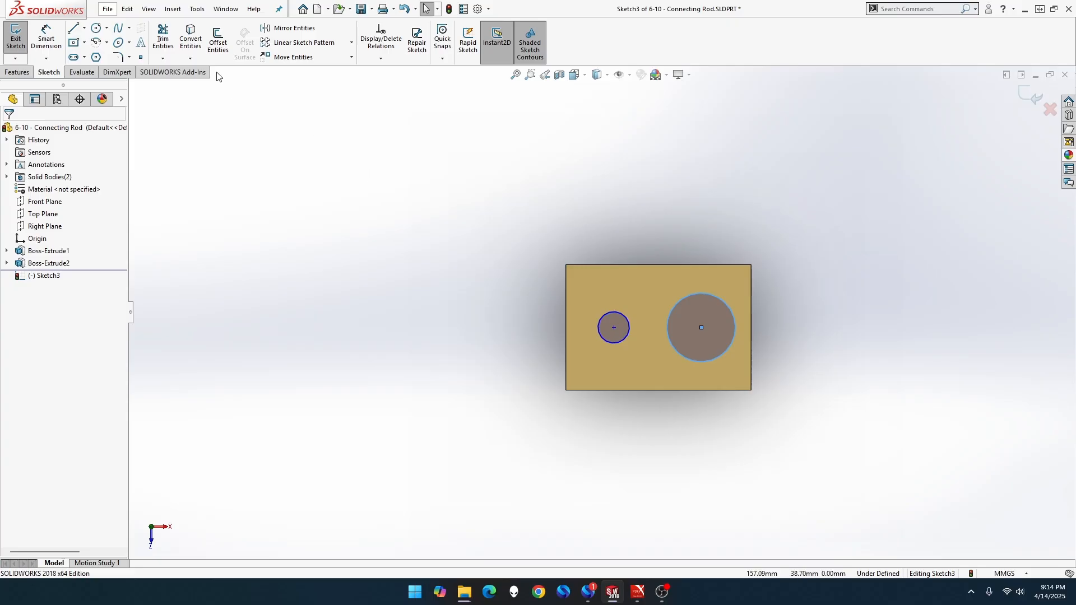
- Dimension the diameter of the circle nearer the ring as 6 mm
click(48, 40)
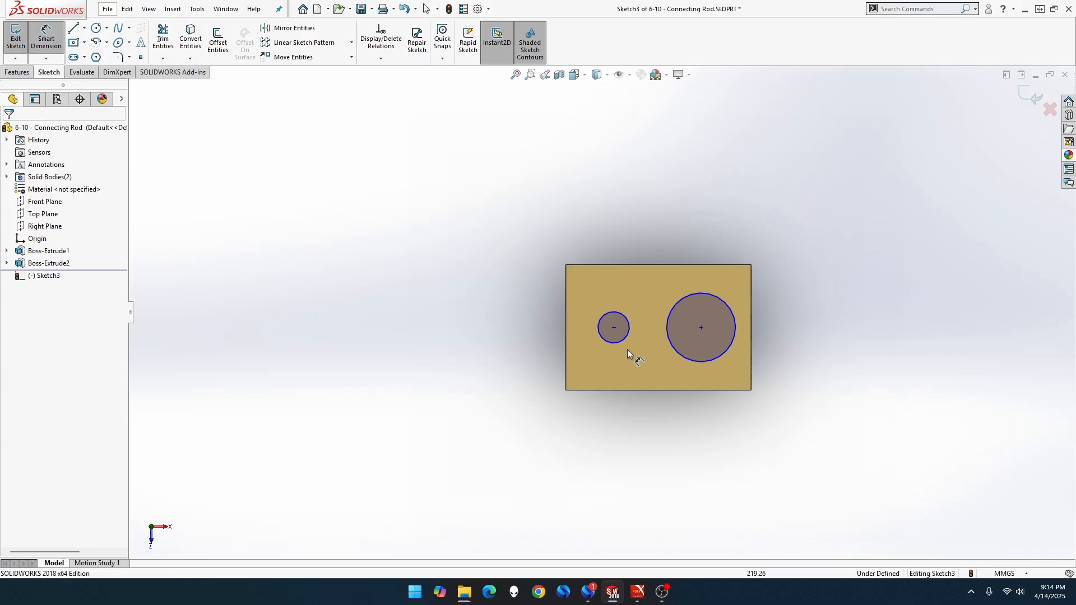
click(630, 325)
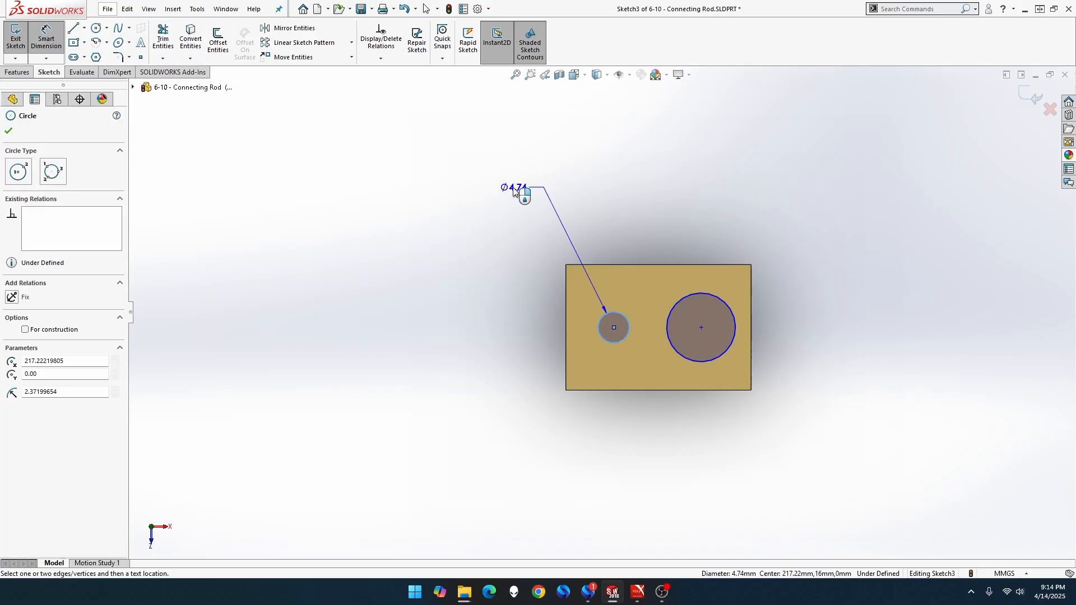
click(512, 193)
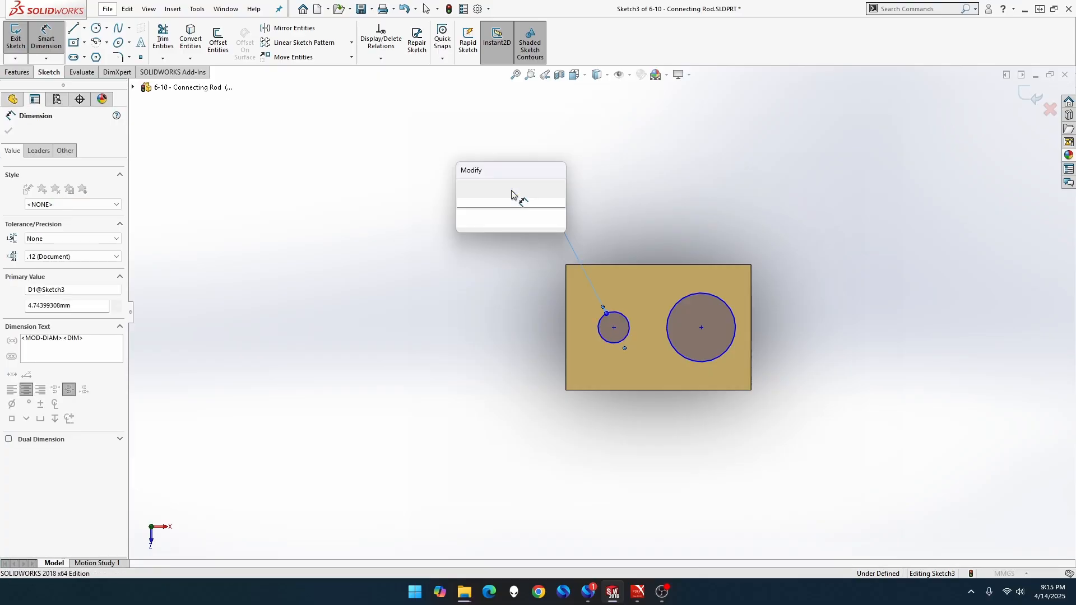
text(6)
key(Return)
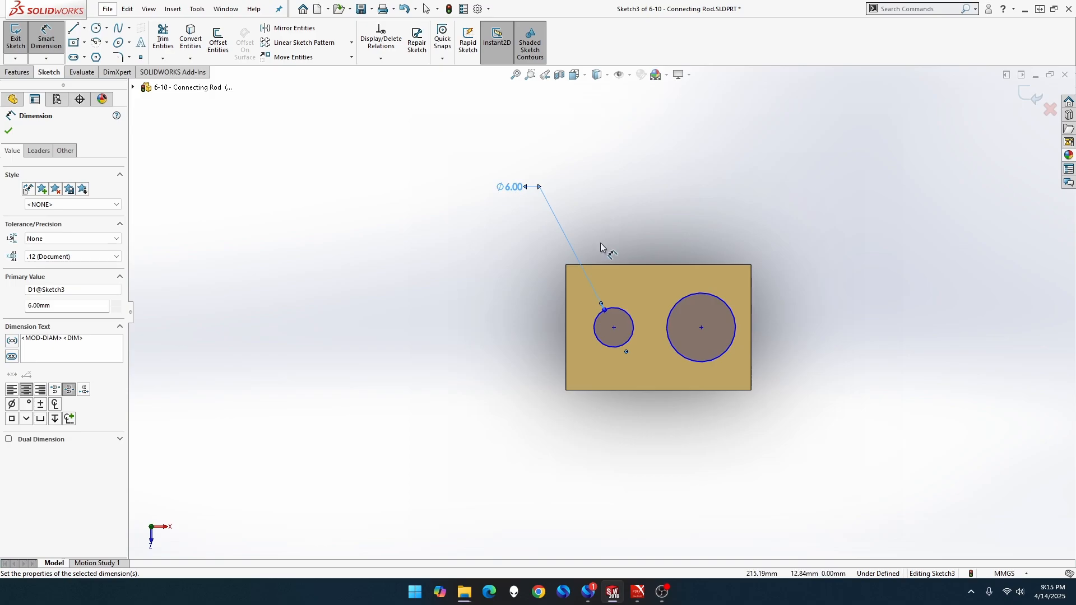
key(Escape)
- Add an Equal relation between the two circles on the block face
click(611, 308)
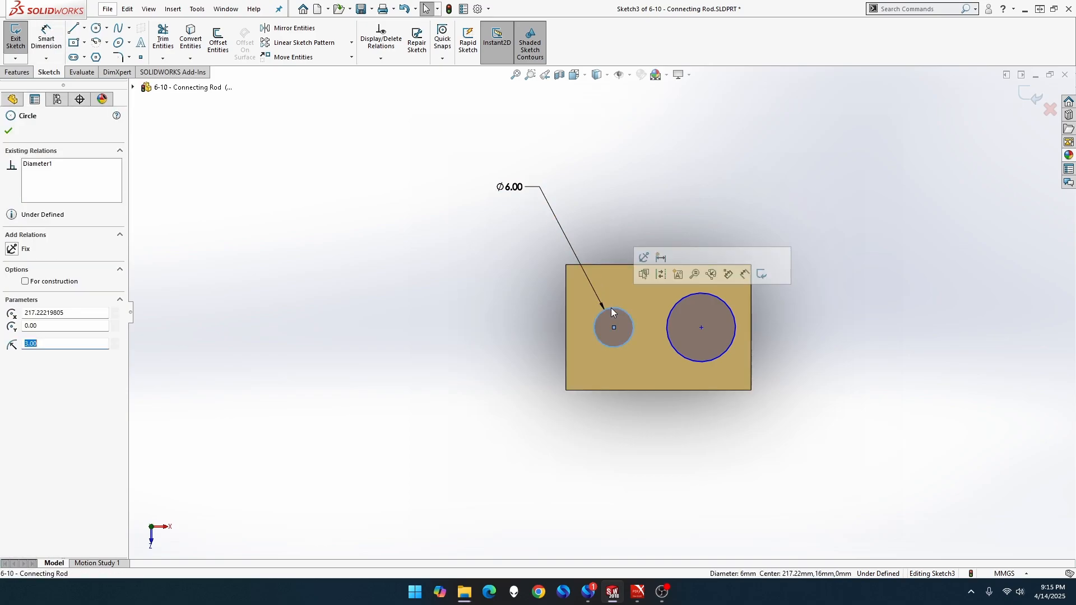
ctrl+click(672, 312)
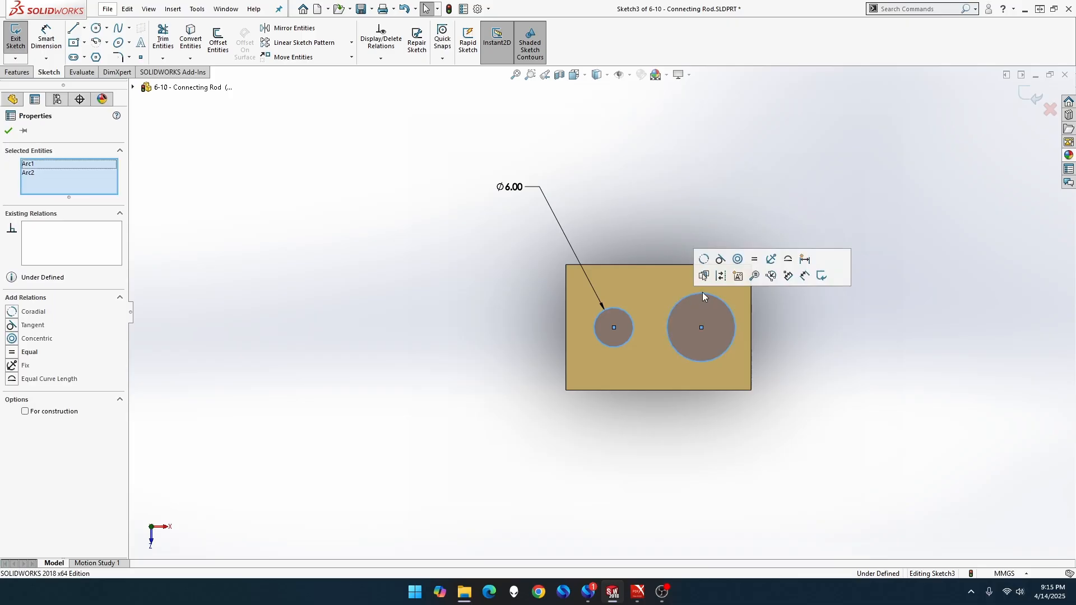
click(760, 264)
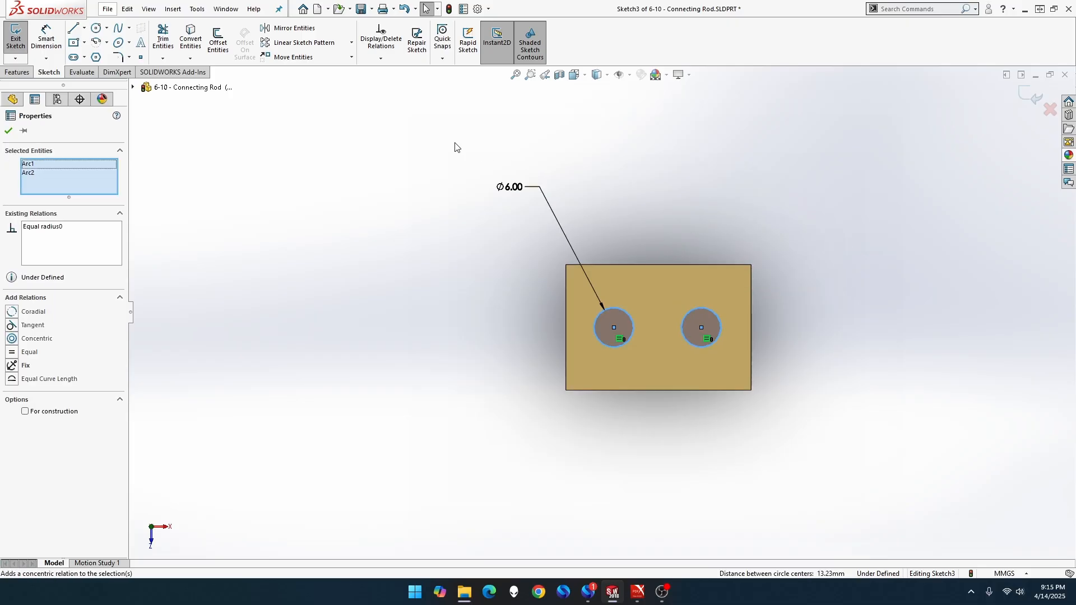
- Dimension the outer circle's center 8 mm from the block edge farthest from the ring
click(46, 40)
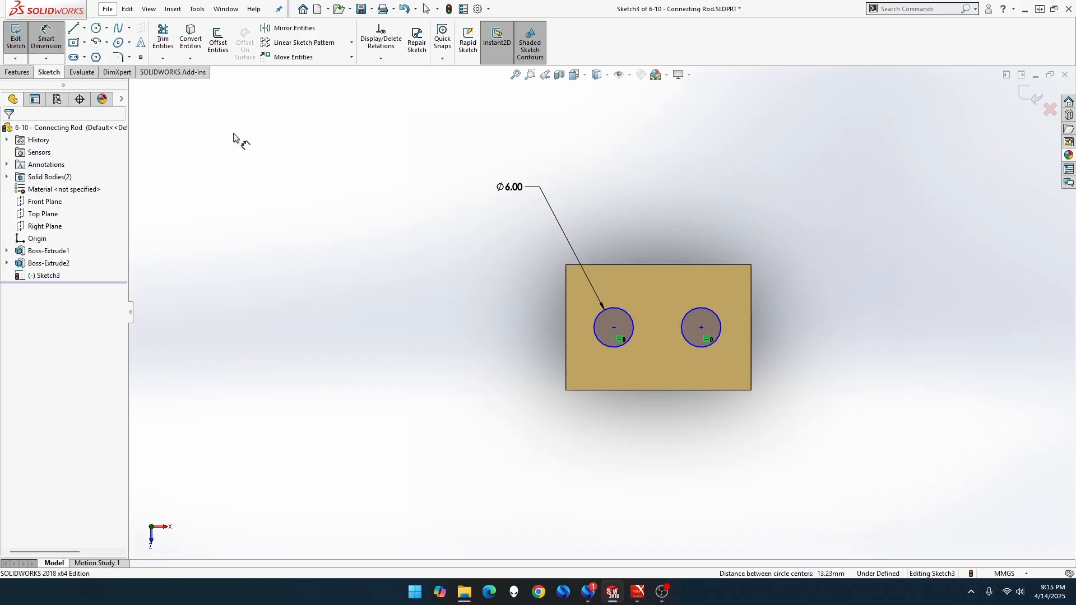
click(751, 334)
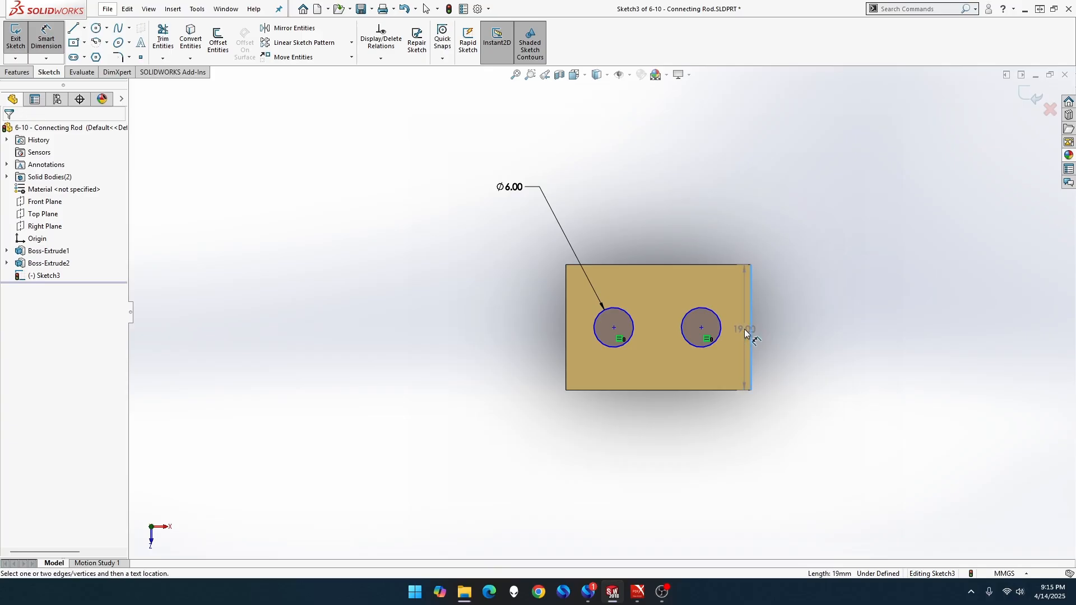
click(702, 327)
click(724, 230)
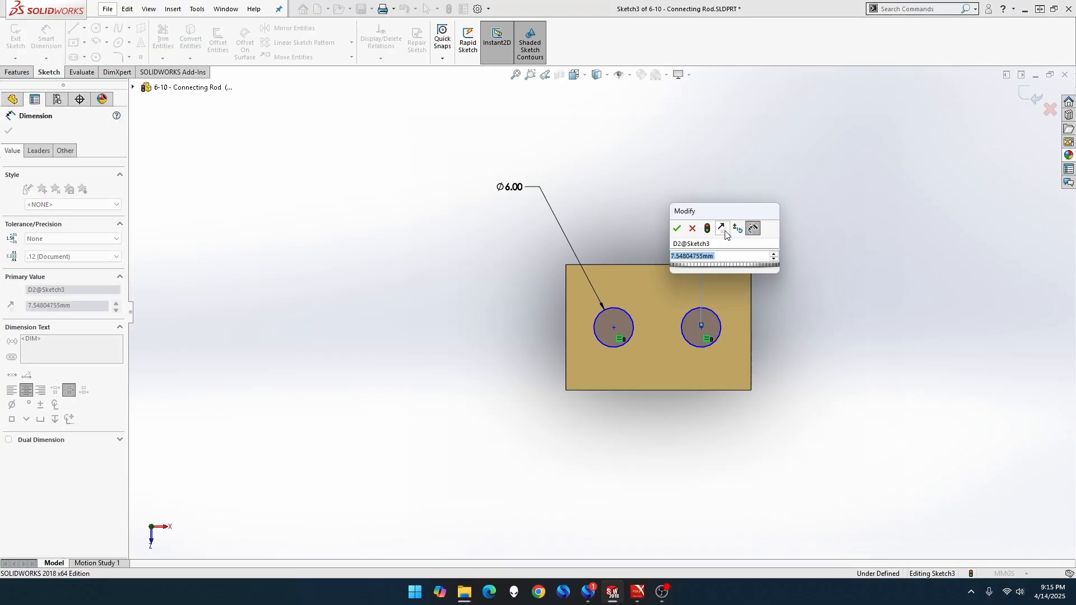
text(8)
key(Return)
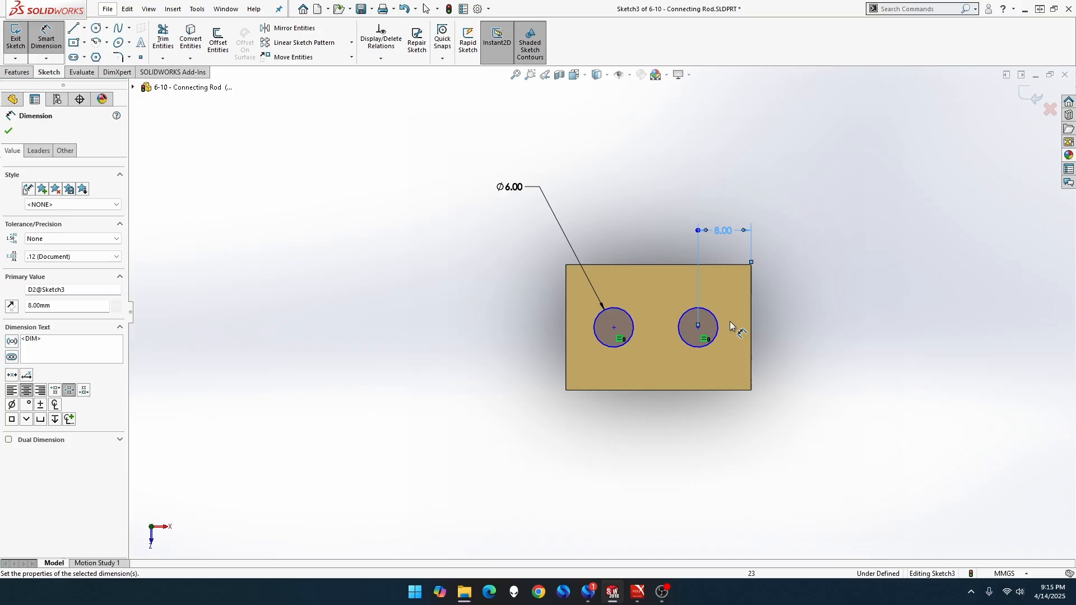
- Dimension the distance between the centers of the two circles on the block face as 12 mm
click(698, 327)
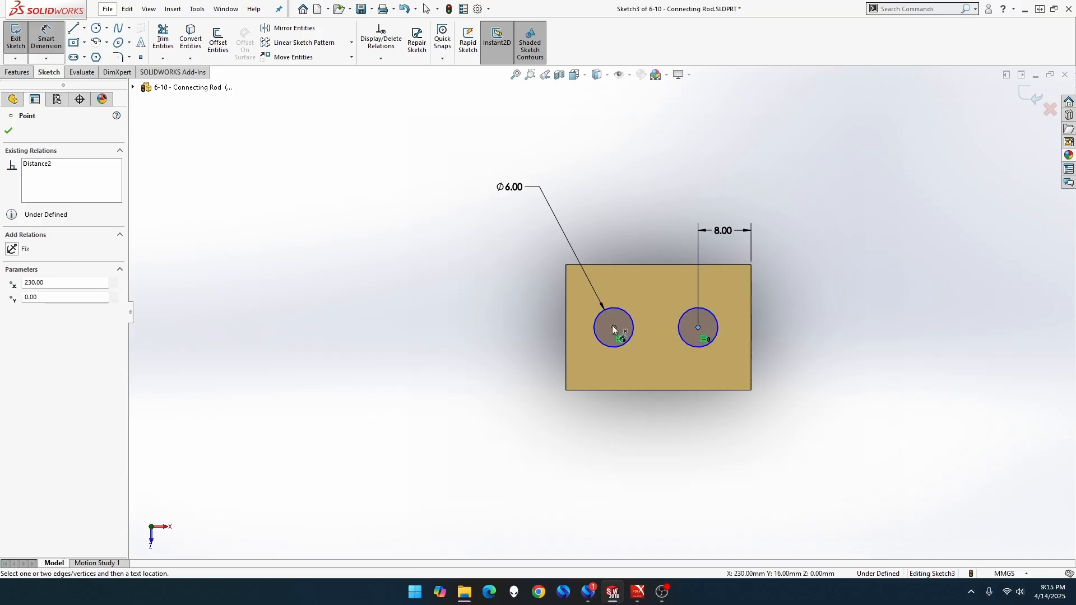
click(614, 327)
click(658, 234)
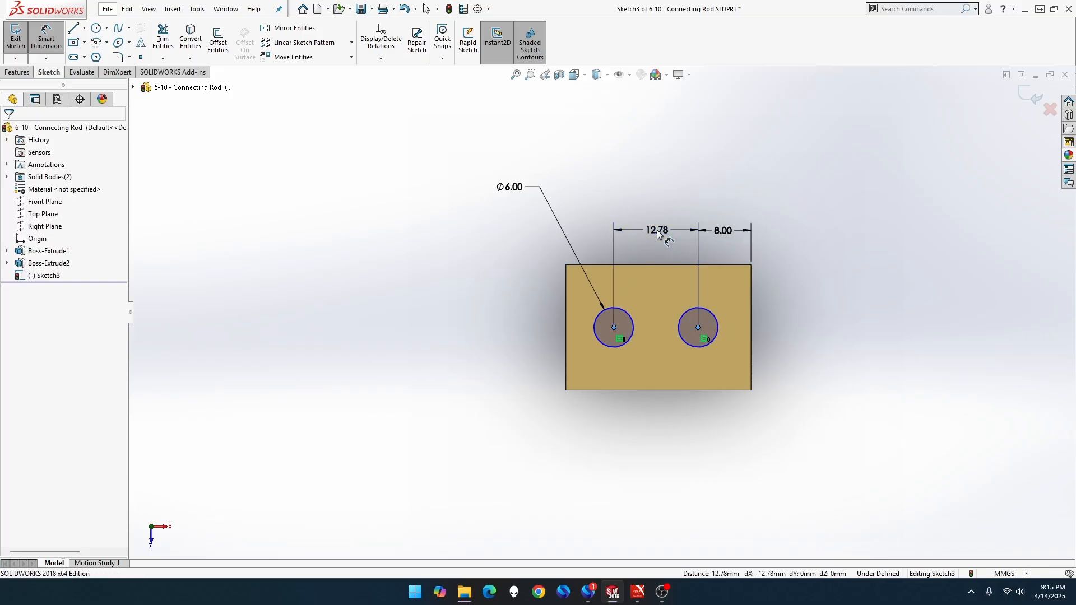
text(12)
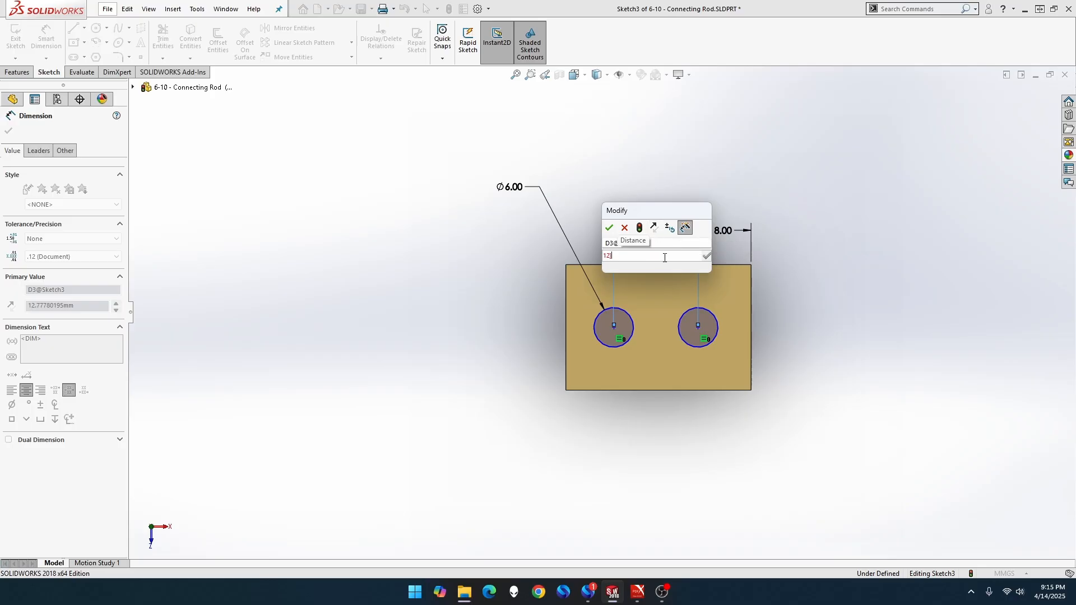
key(Return)
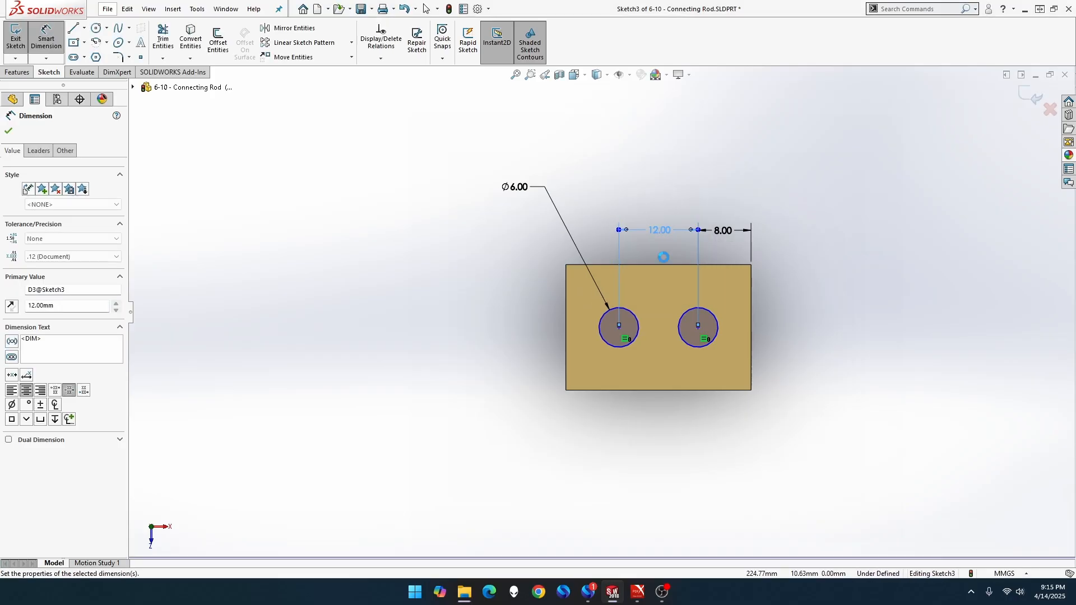
key(Escape)
click(697, 329)
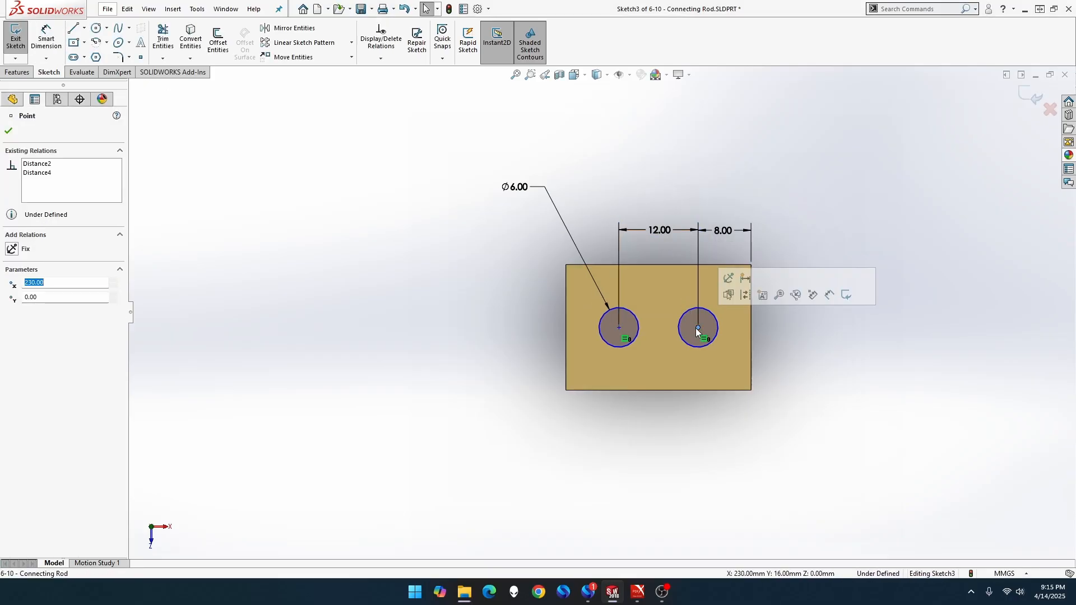
ctrl+click(619, 327)
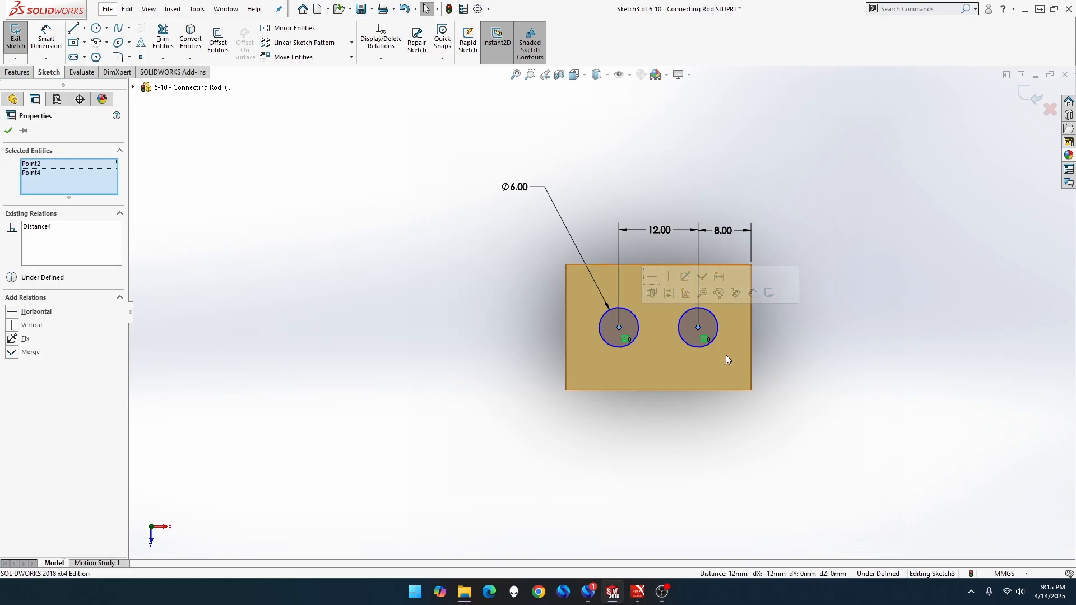
ctrl+click(752, 330)
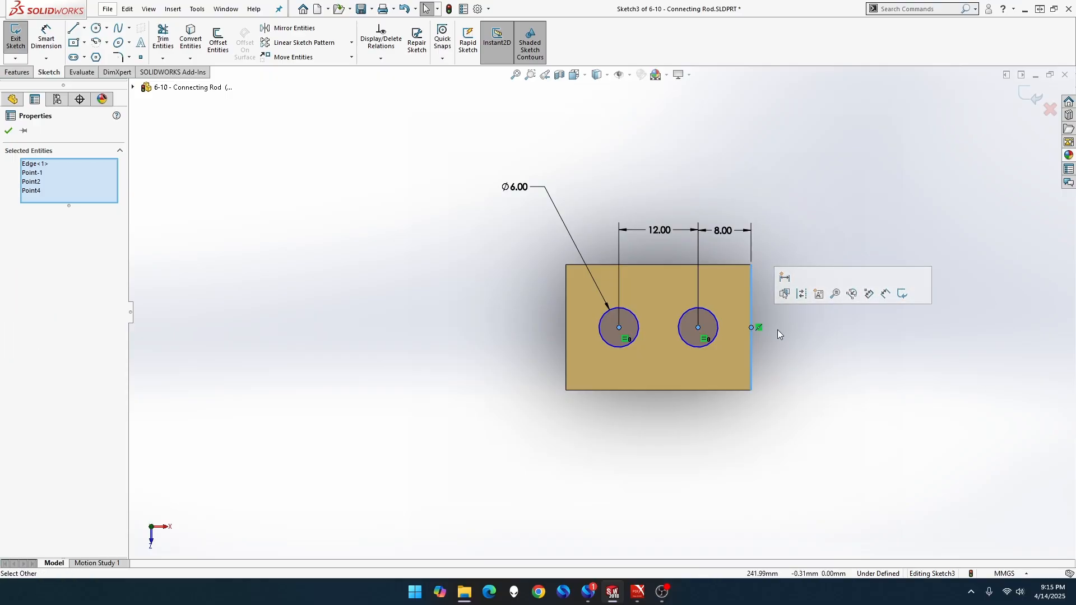
click(778, 332)
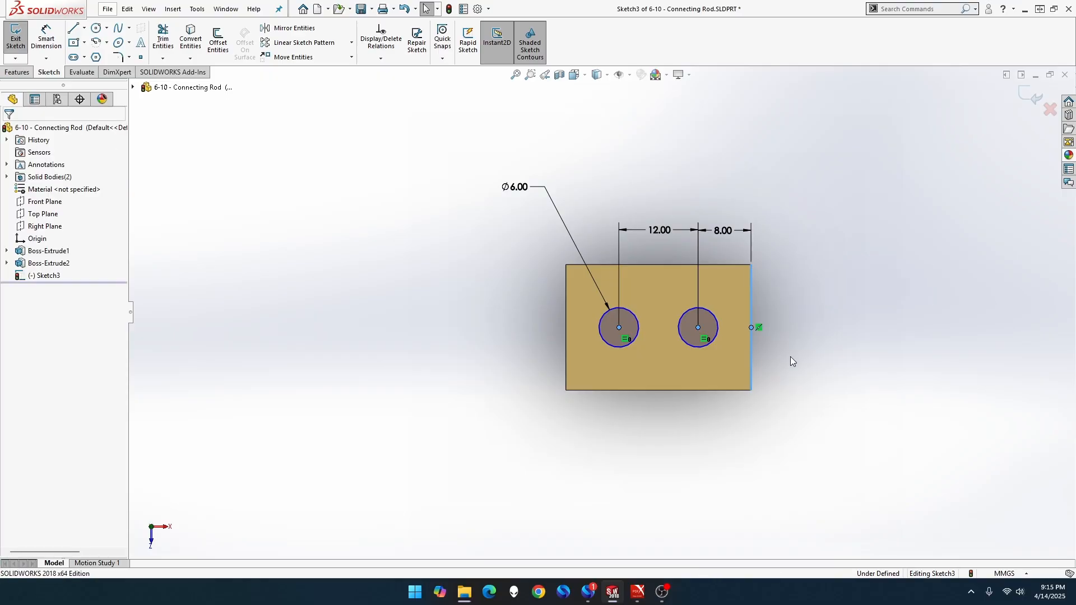
- Add a Horizontal relation between both circle centers and the origin inside the ring
click(699, 328)
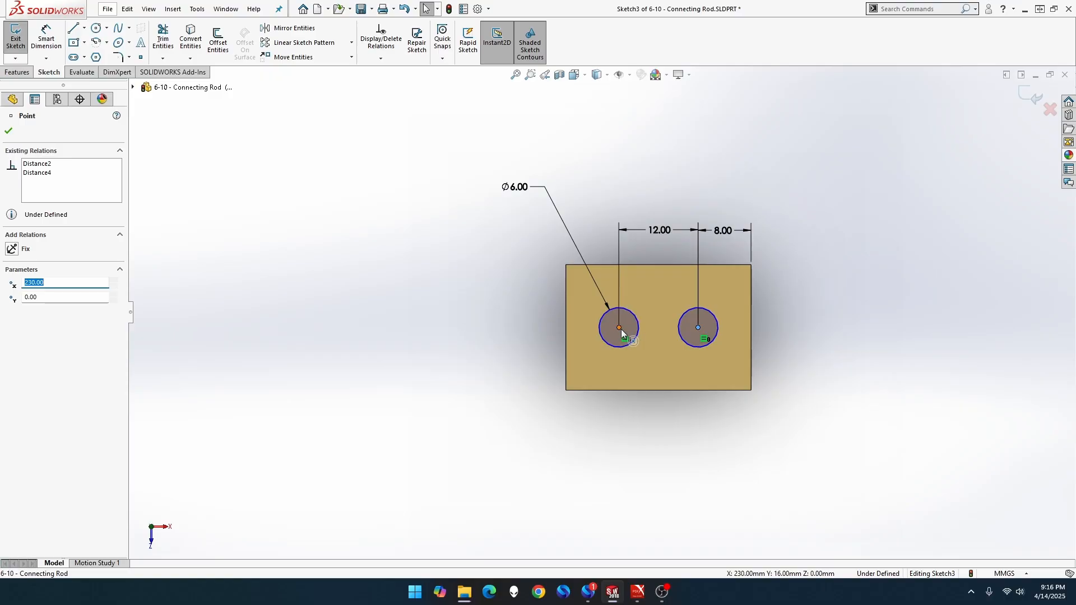
ctrl+click(621, 328)
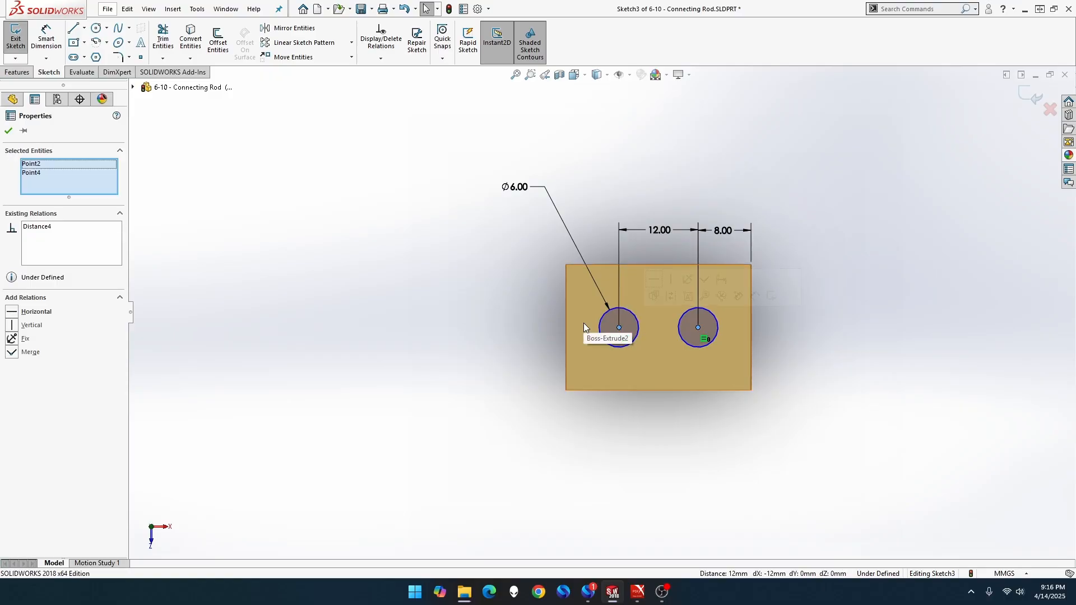
scroll(584, 322, up, 5)
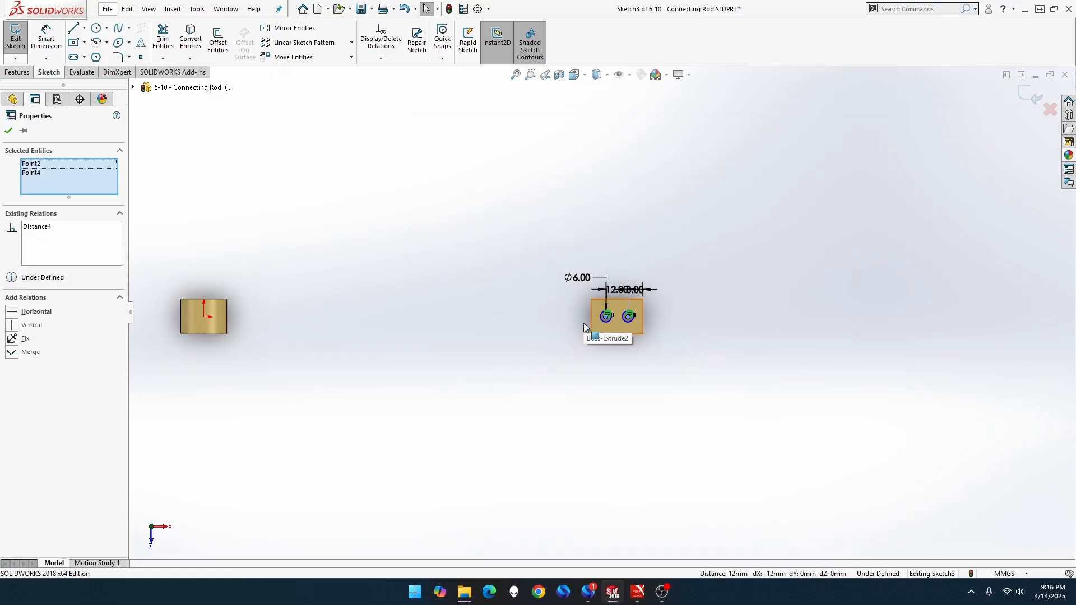
scroll(584, 323, up, 1)
scroll(228, 325, down, 2)
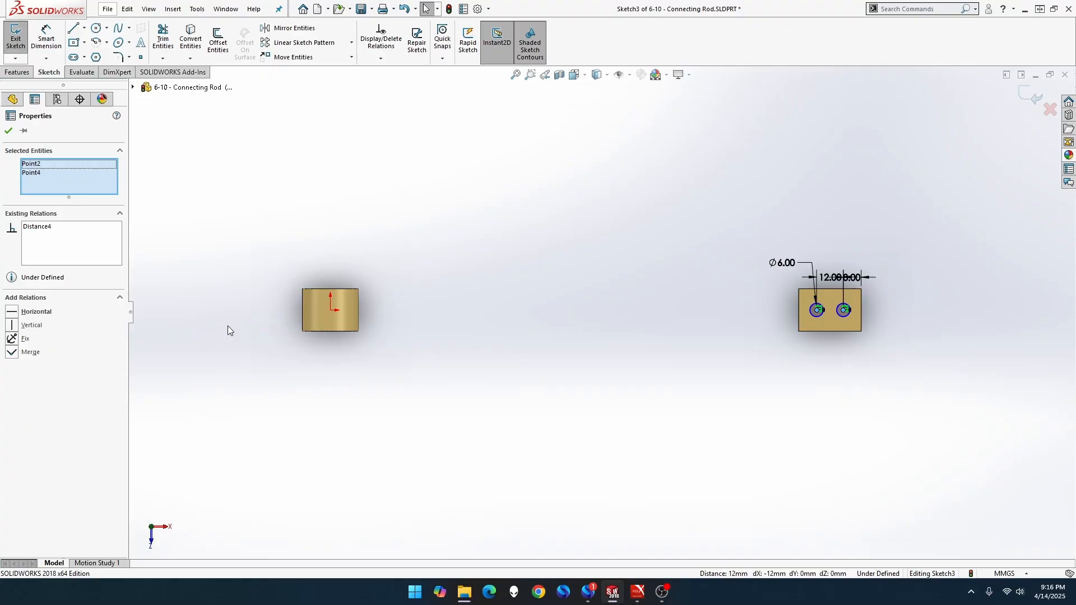
ctrl+click(332, 310)
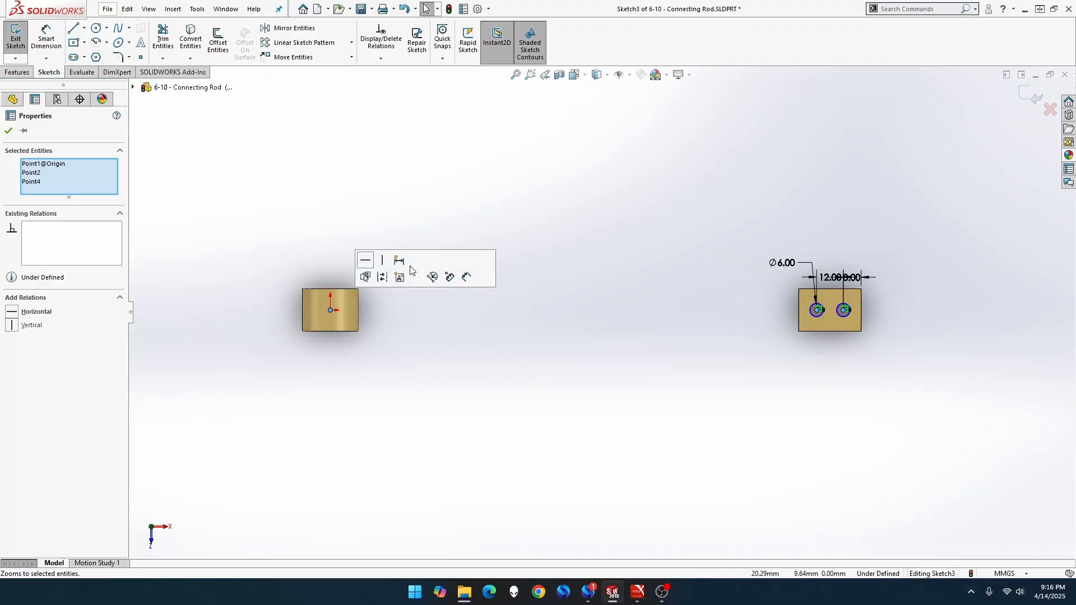
click(369, 263)
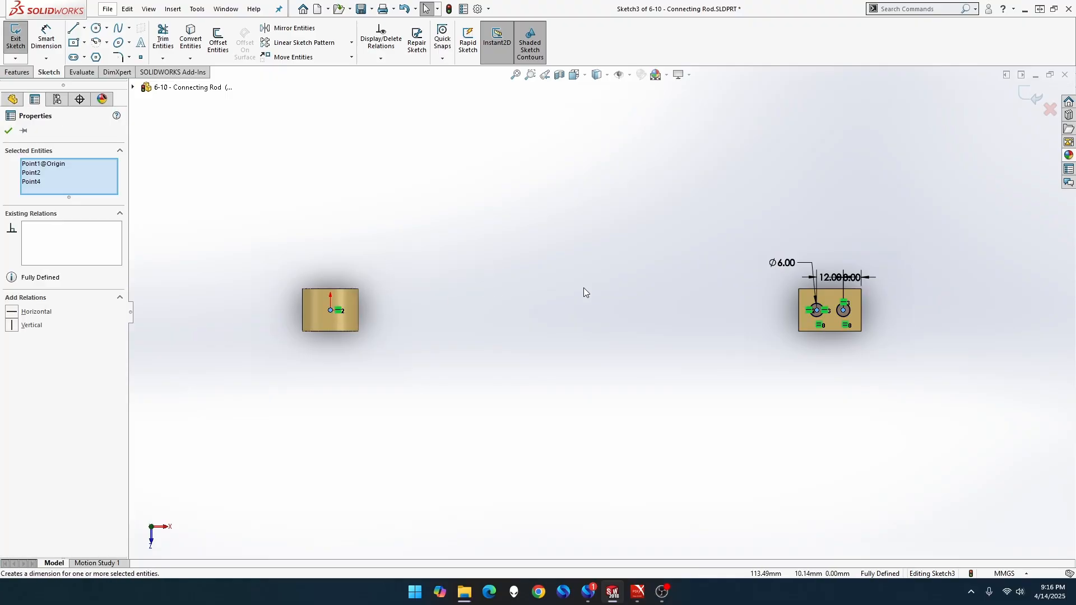
scroll(749, 309, up, 1)
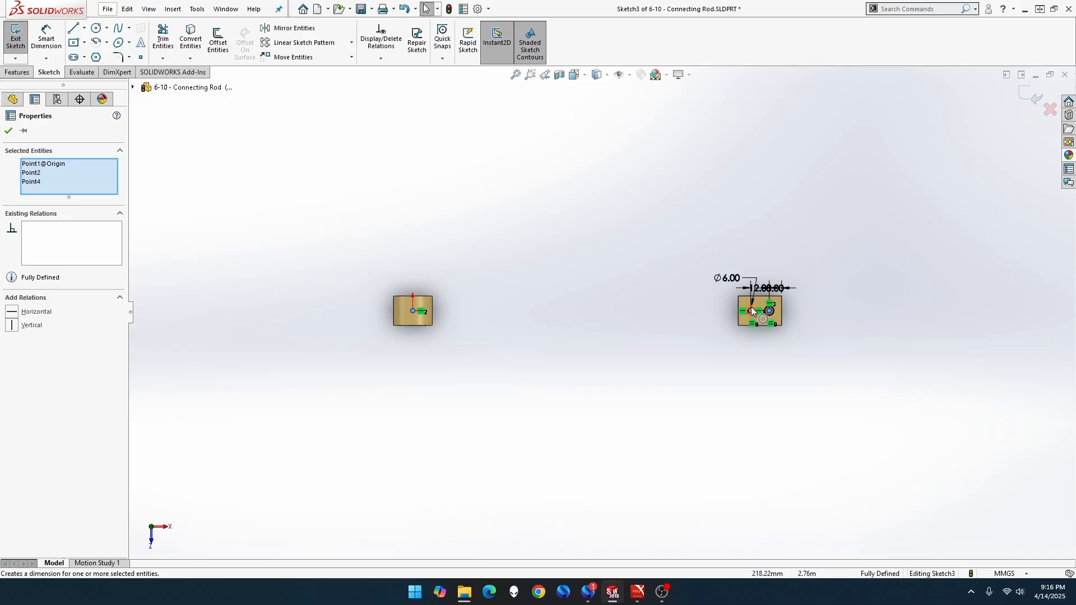
scroll(805, 308, down, 3)
scroll(805, 309, down, 1)
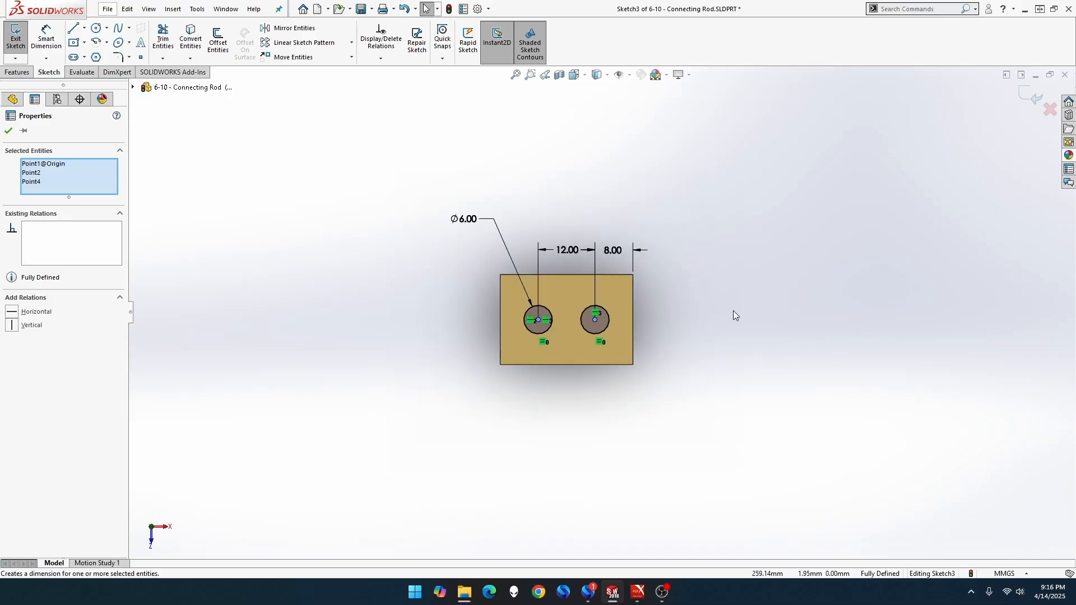
key(Escape)
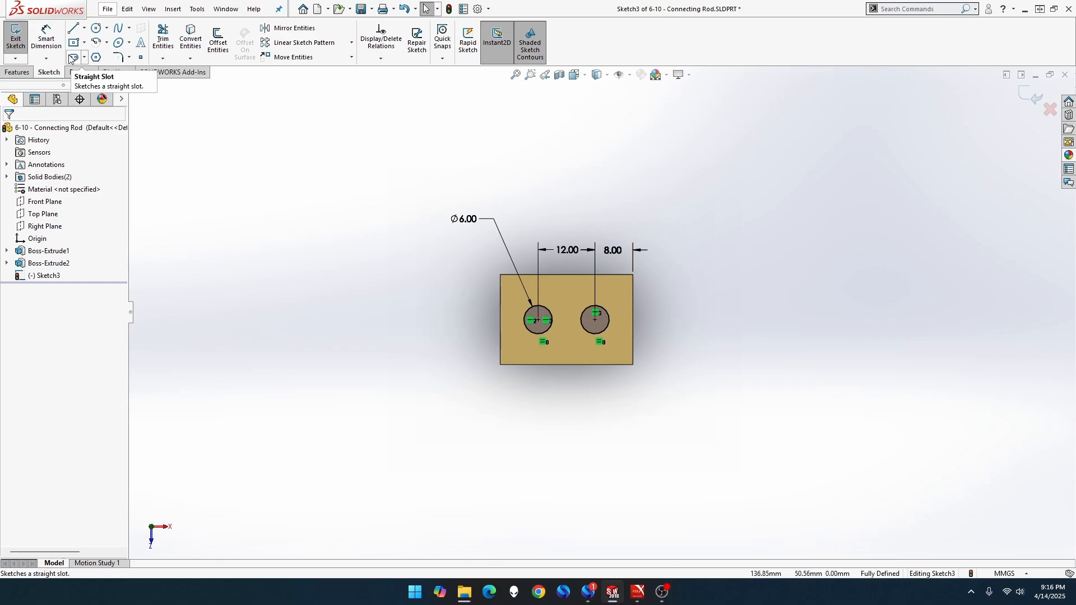
- Cut the two 6 mm circles through the block with an Extruded Cut set to Through All
click(17, 72)
click(170, 40)
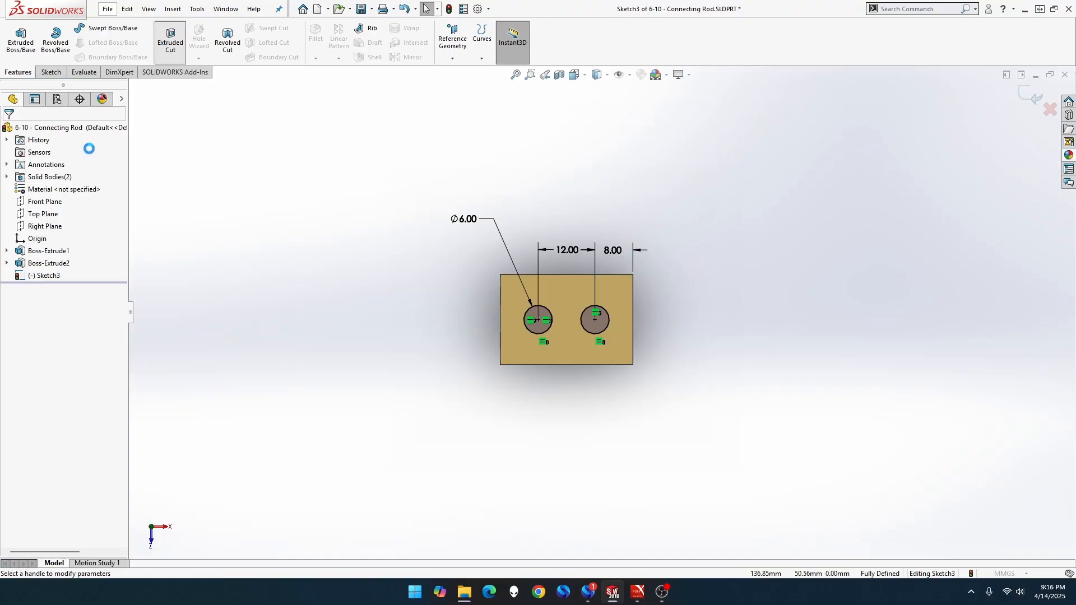
click(69, 197)
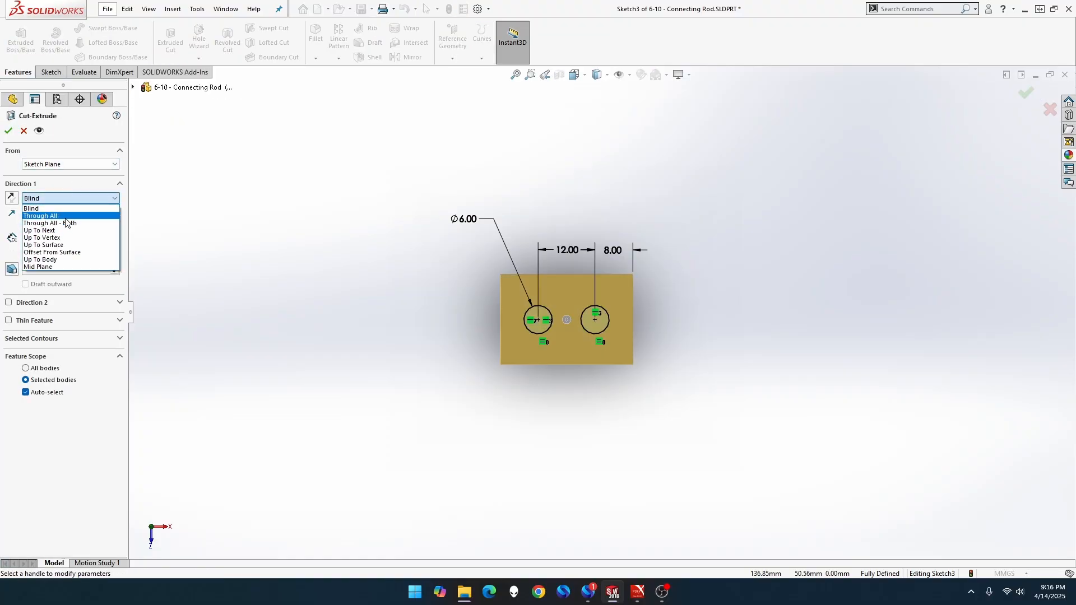
click(65, 217)
click(8, 130)
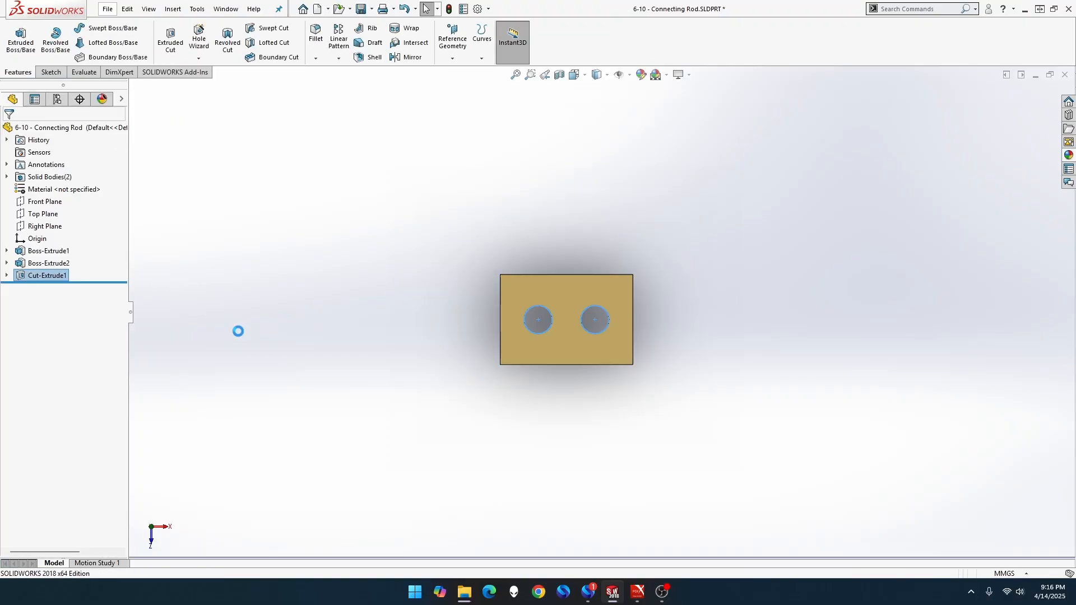
click(287, 365)
- Examine the ring and the drilled block together from an angled view
scroll(288, 365, down, 1)
scroll(288, 365, up, 3)
middle_drag(288, 364, 293, 365)
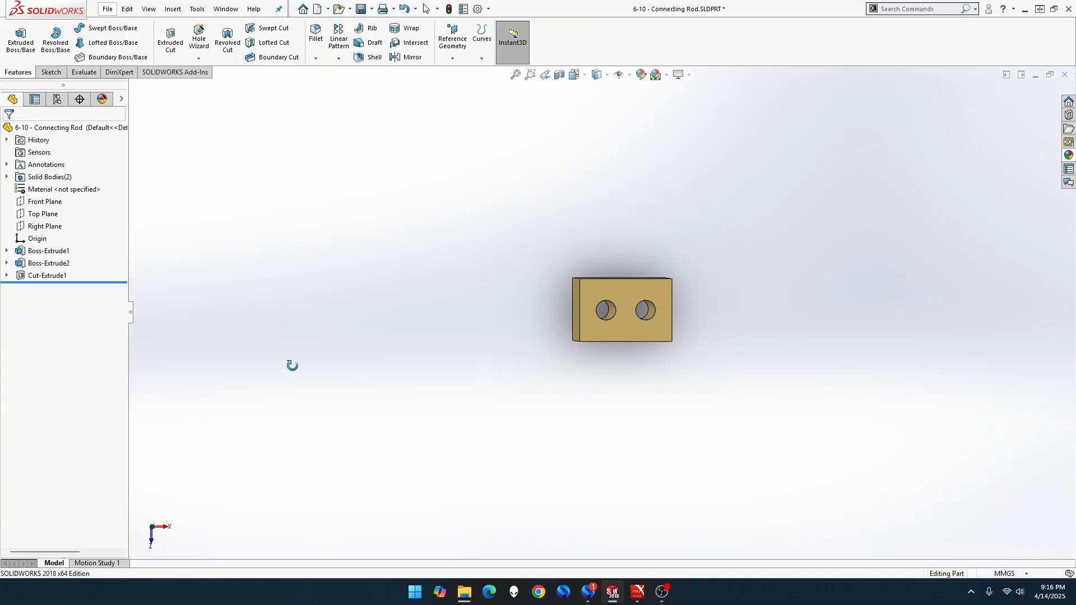
key(f)
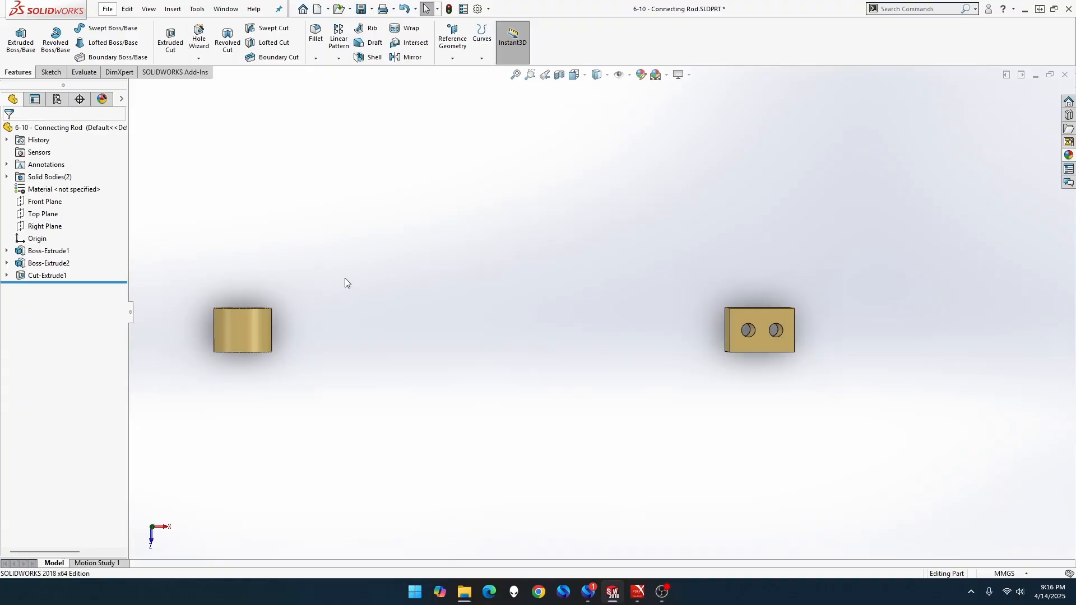
scroll(345, 278, up, 2)
scroll(345, 278, down, 1)
scroll(345, 278, up, 2)
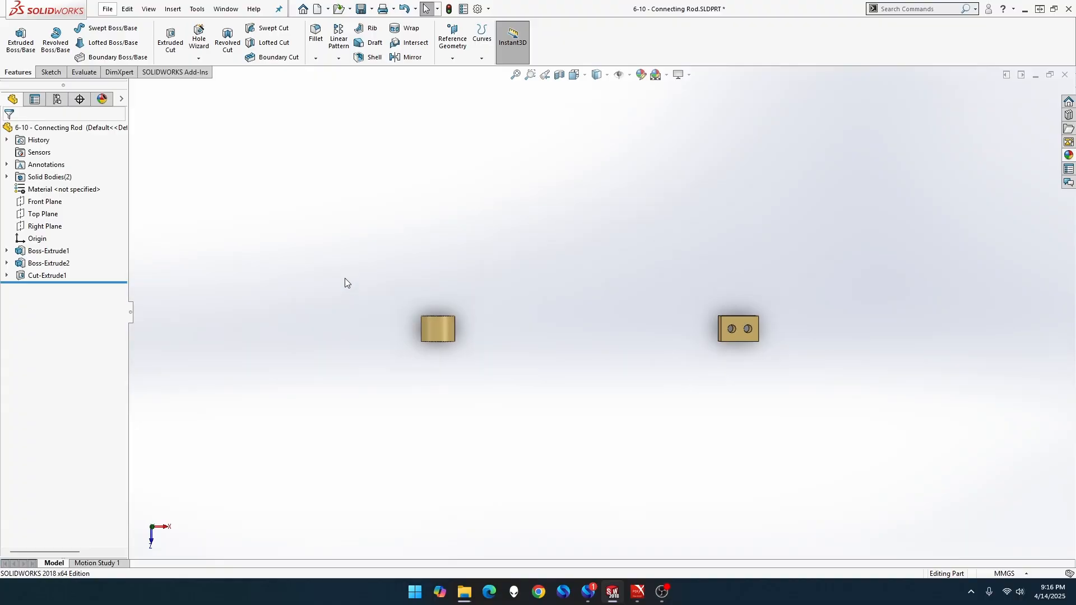
scroll(344, 278, down, 1)
scroll(344, 278, up, 1)
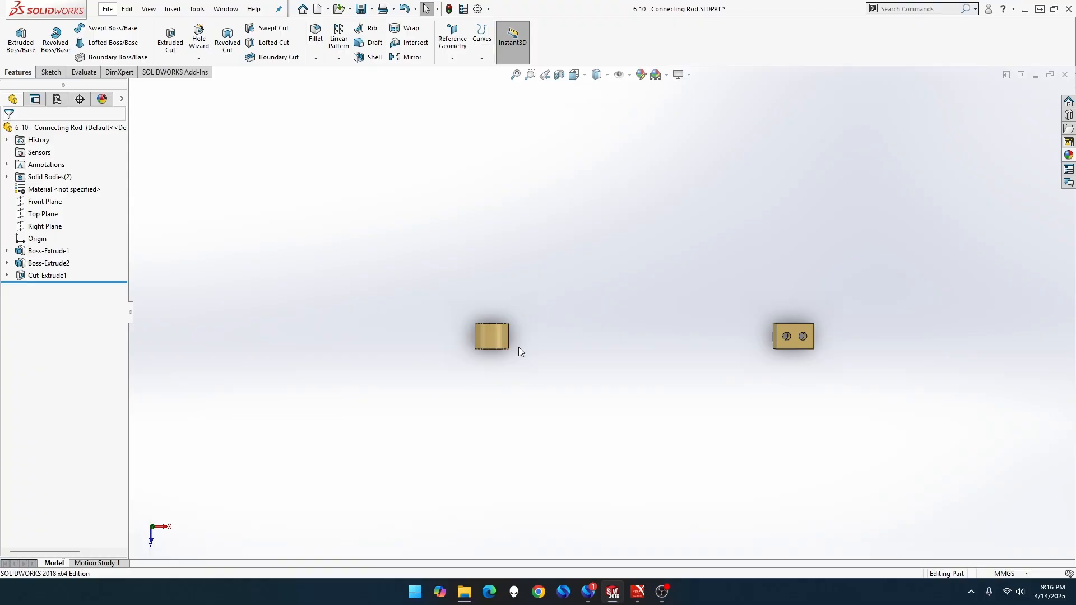
middle_drag(608, 391, 620, 191)
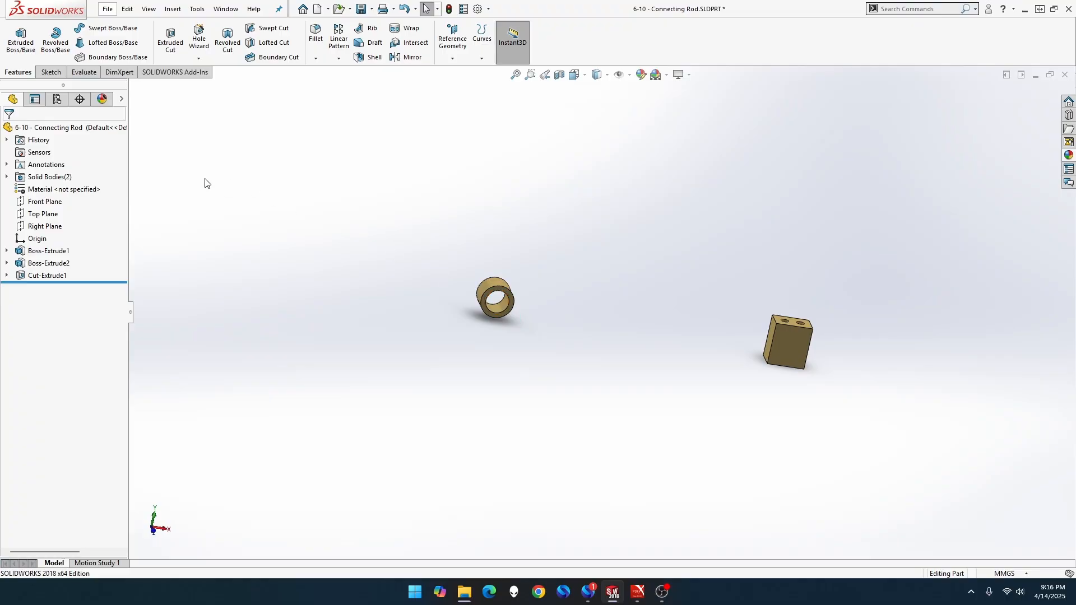
- Orient the view normal to the Front Plane and start a new sketch on that plane
right_click(45, 202)
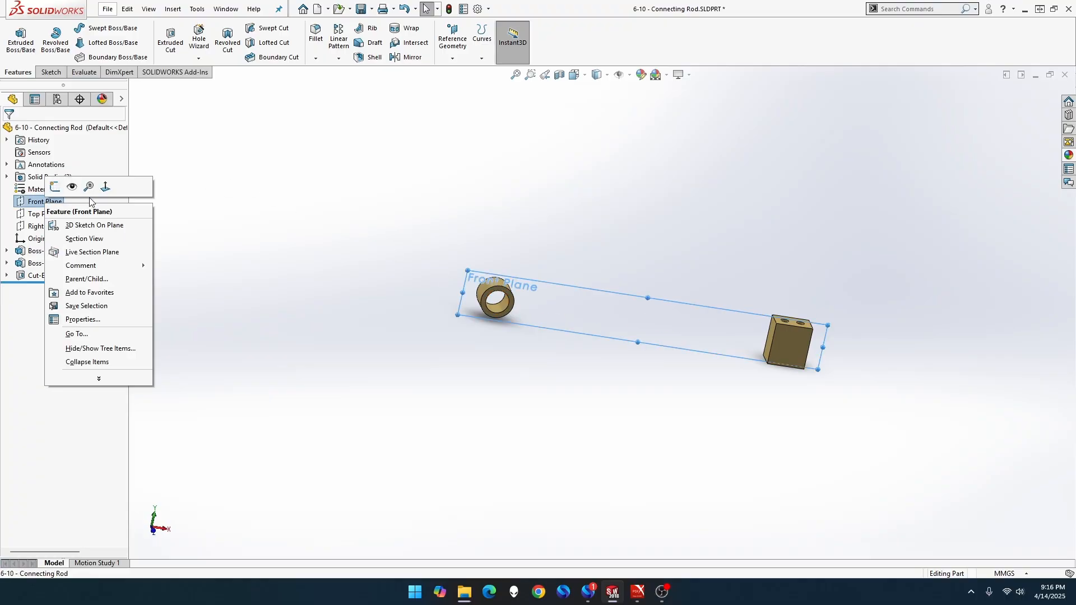
click(105, 188)
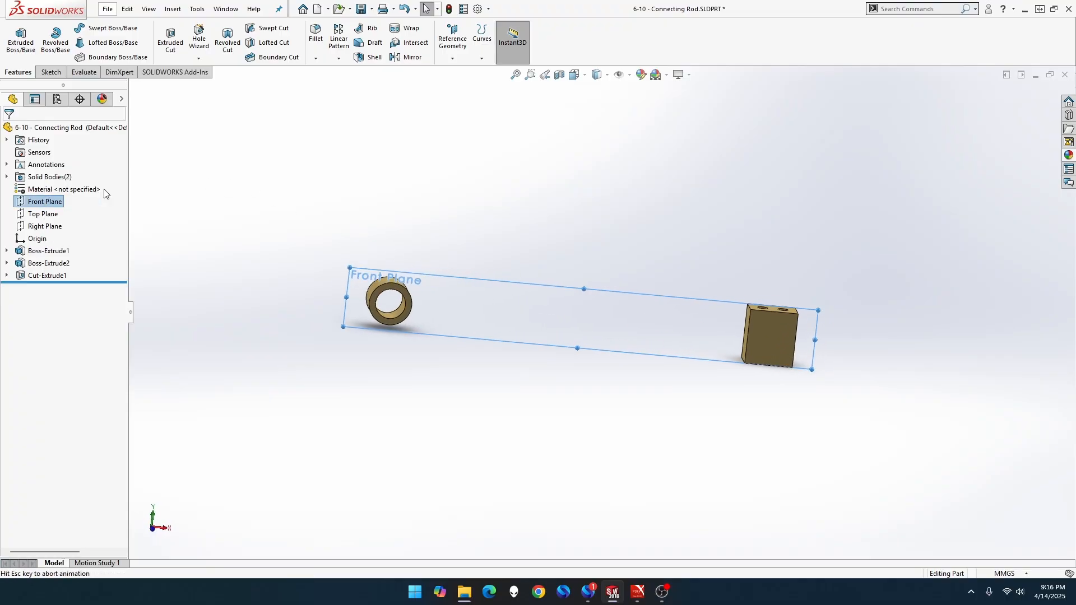
right_click(54, 206)
click(68, 187)
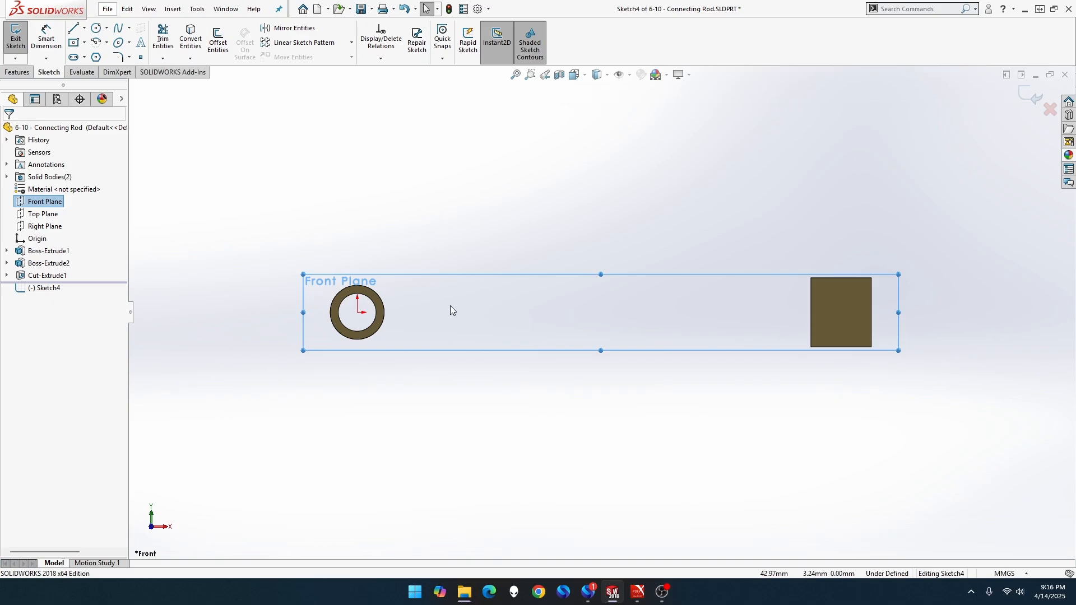
scroll(451, 307, down, 2)
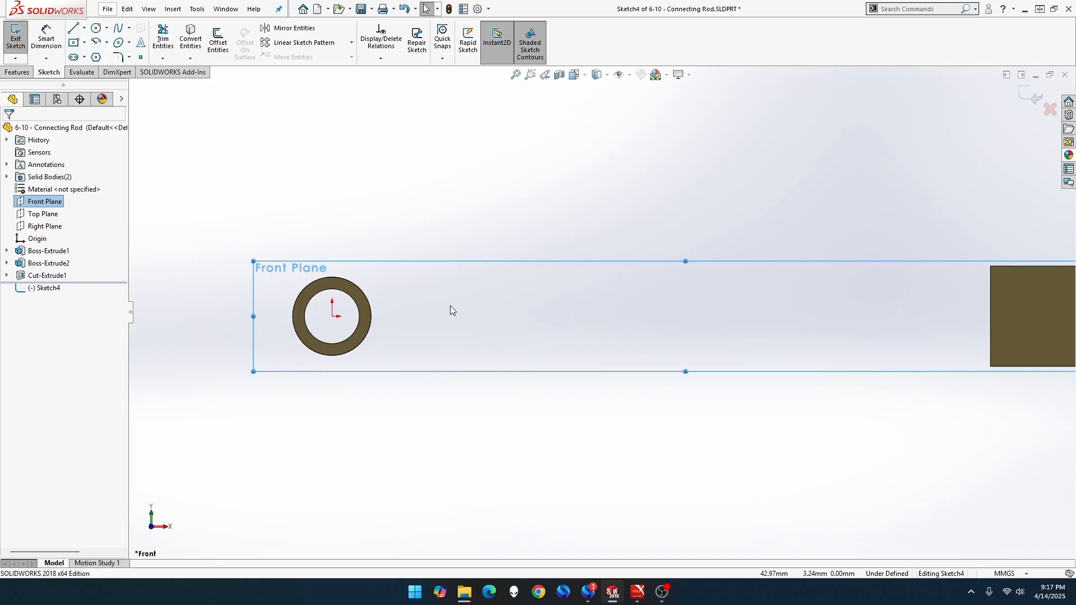
key(f)
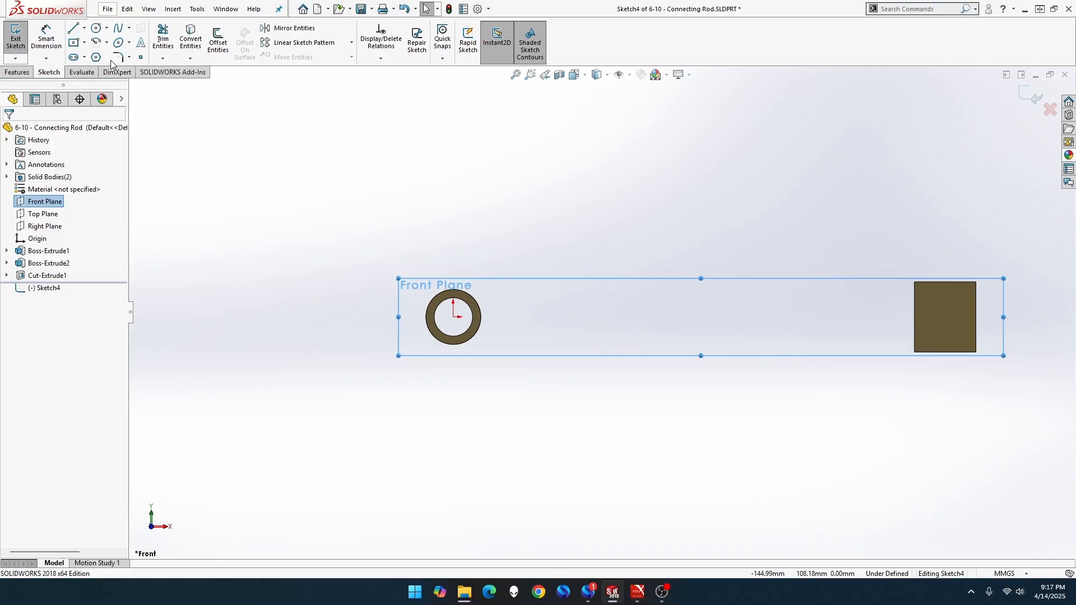
- Draw two concentric circles between ring and block, level with the origin and about 115 mm from it, with radii of about 35 mm and 21 mm
click(96, 27)
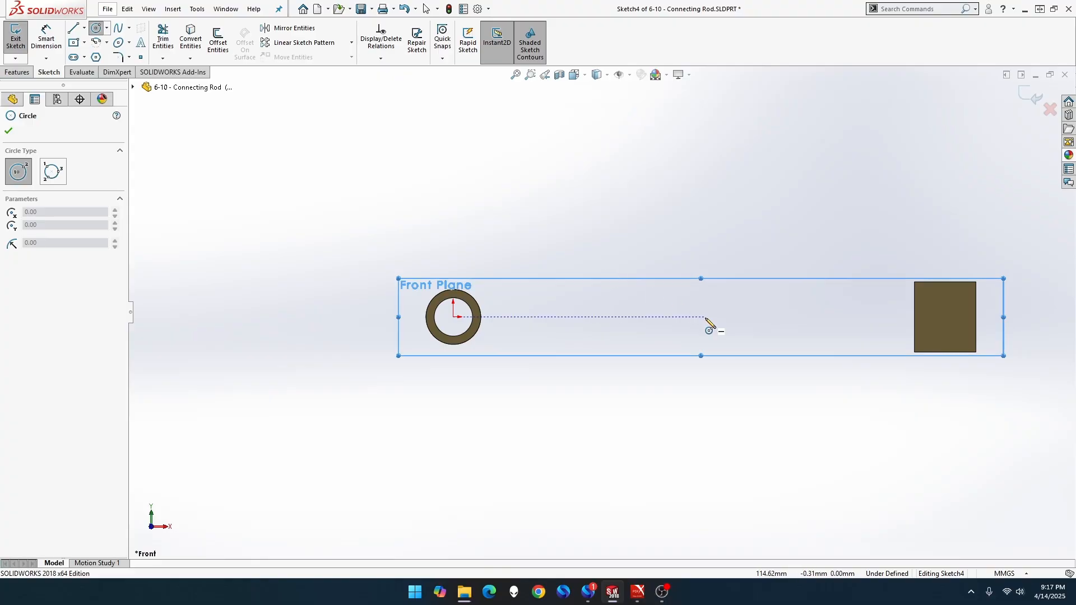
click(706, 317)
click(760, 264)
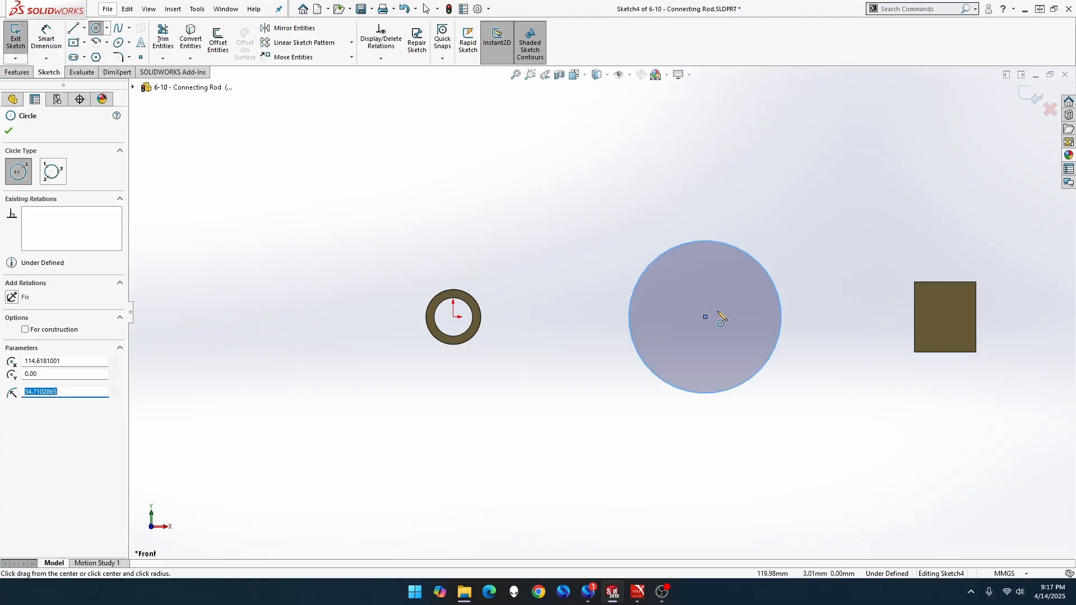
click(705, 316)
click(739, 285)
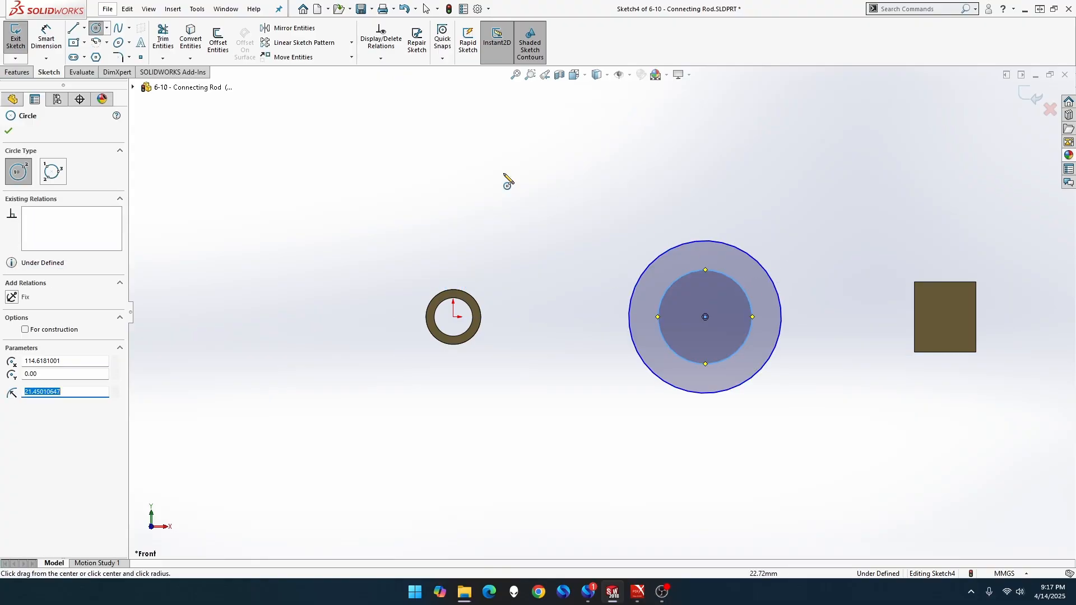
- Dimension the two concentric circles between ring and block: inner diameter 12 mm, outer diameter 25 mm
click(49, 50)
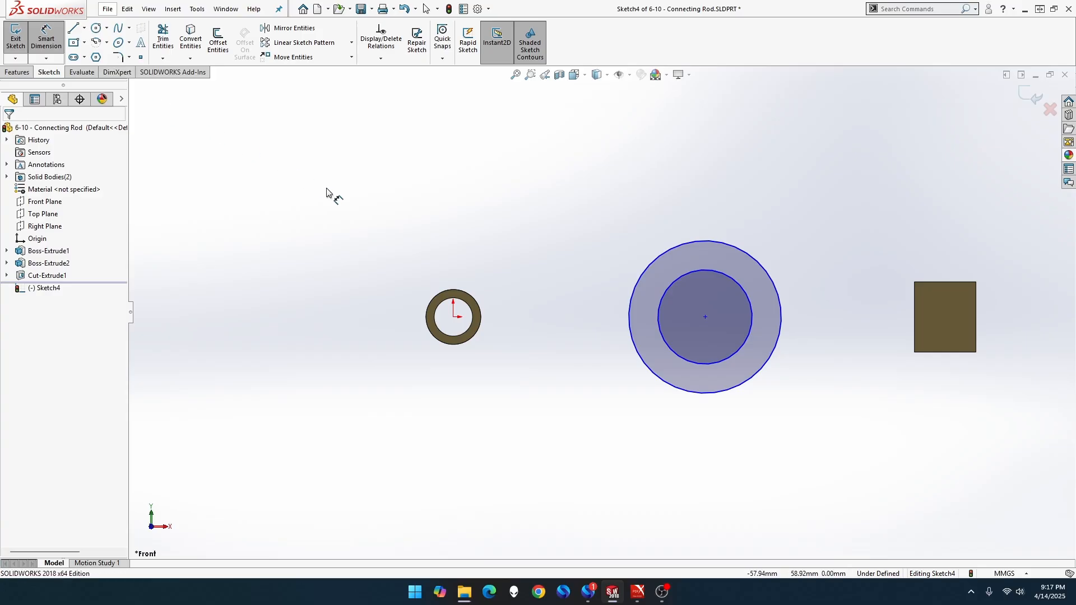
click(742, 291)
click(799, 235)
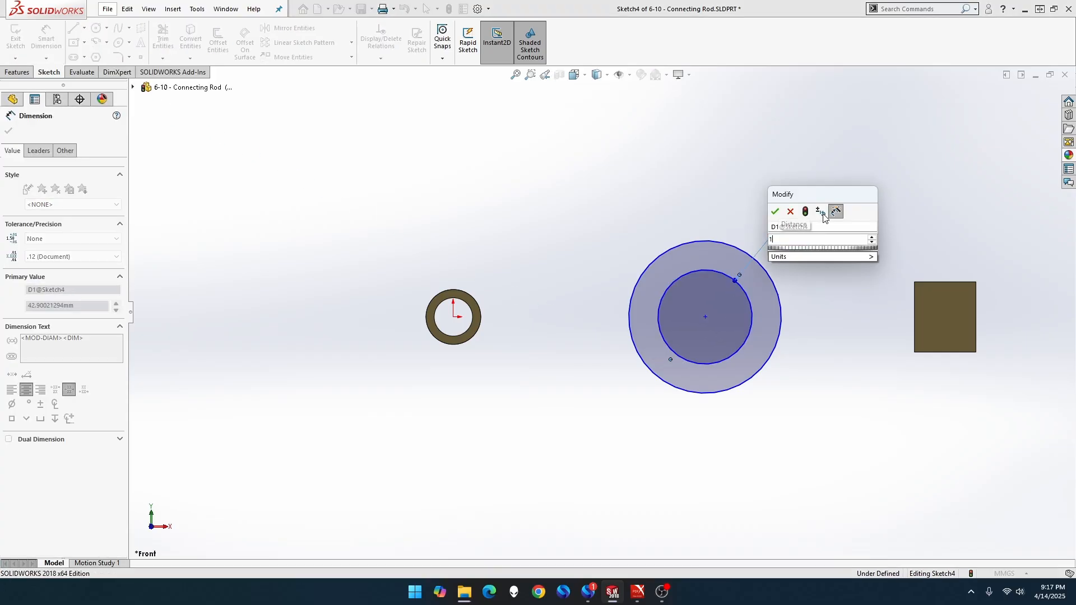
text(12)
key(Return)
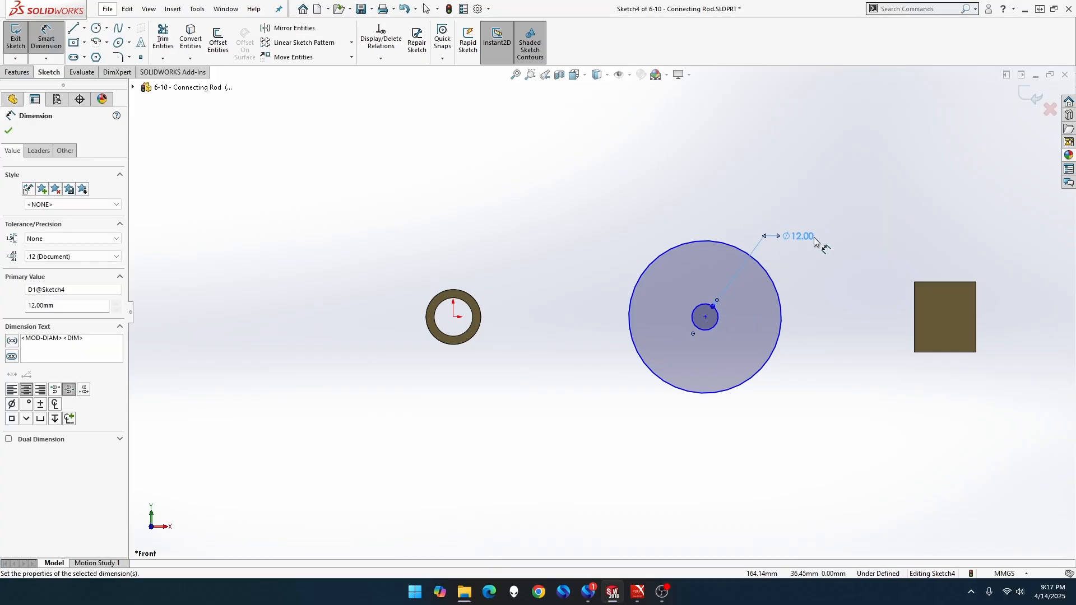
click(741, 249)
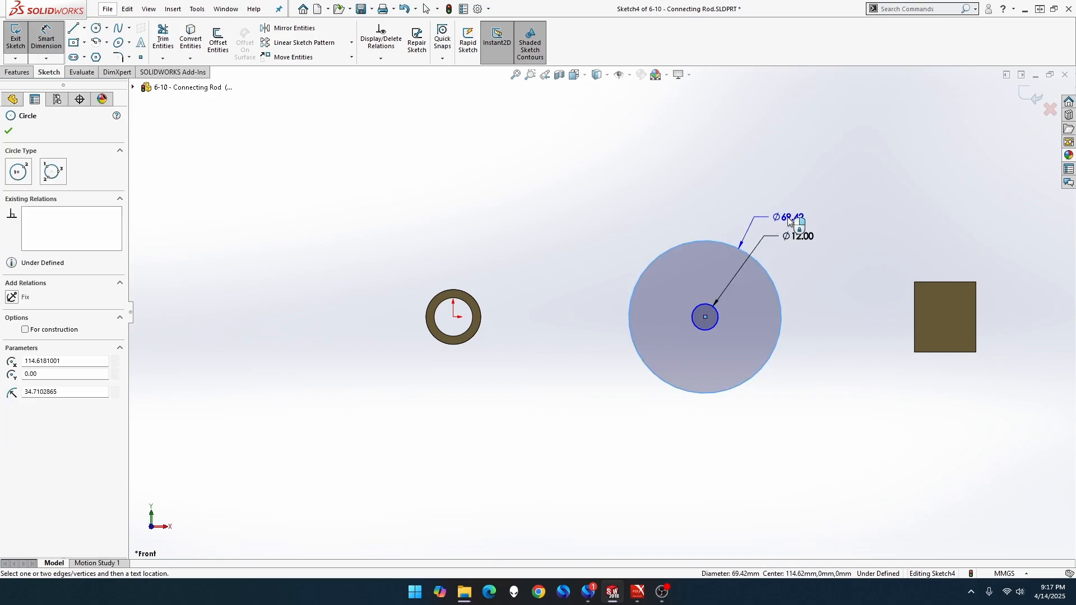
click(789, 219)
text(25)
key(Return)
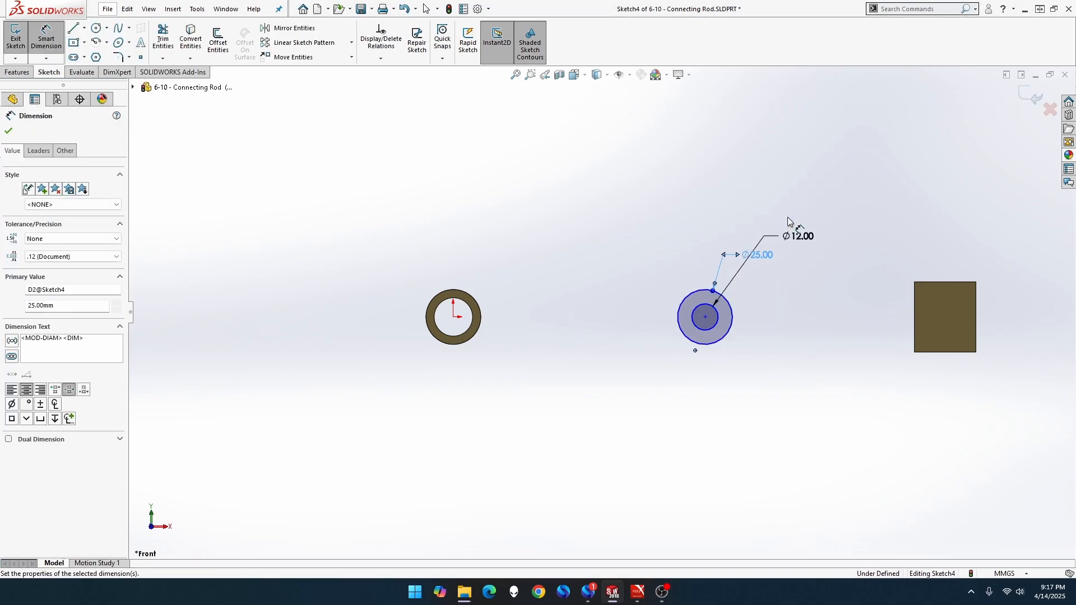
click(746, 330)
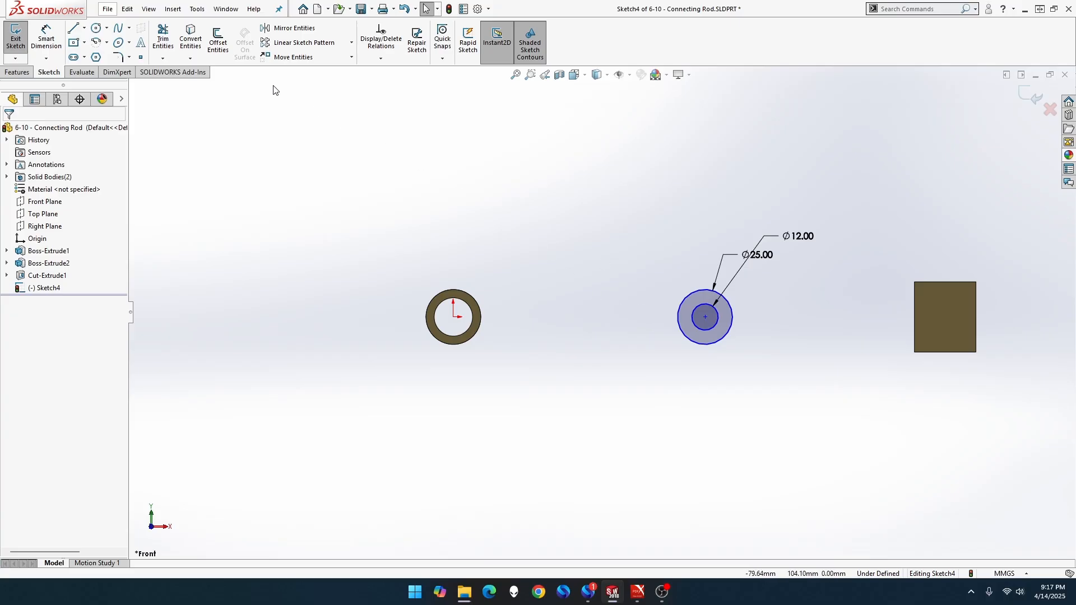
- Dimension the horizontal distance from the origin to the concentric circles' centre as 133.5 mm
click(42, 42)
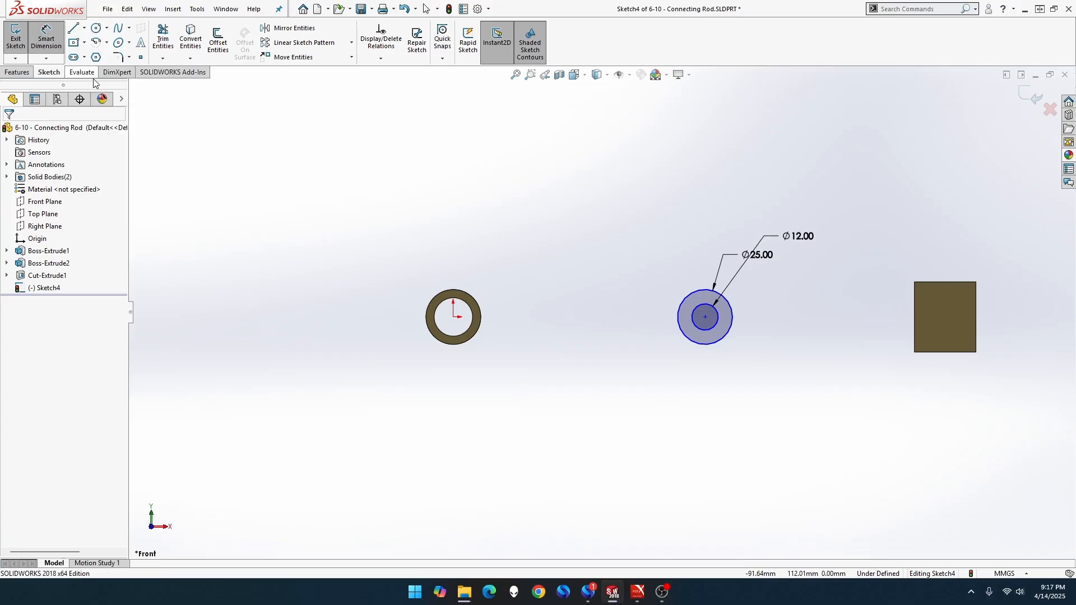
click(706, 318)
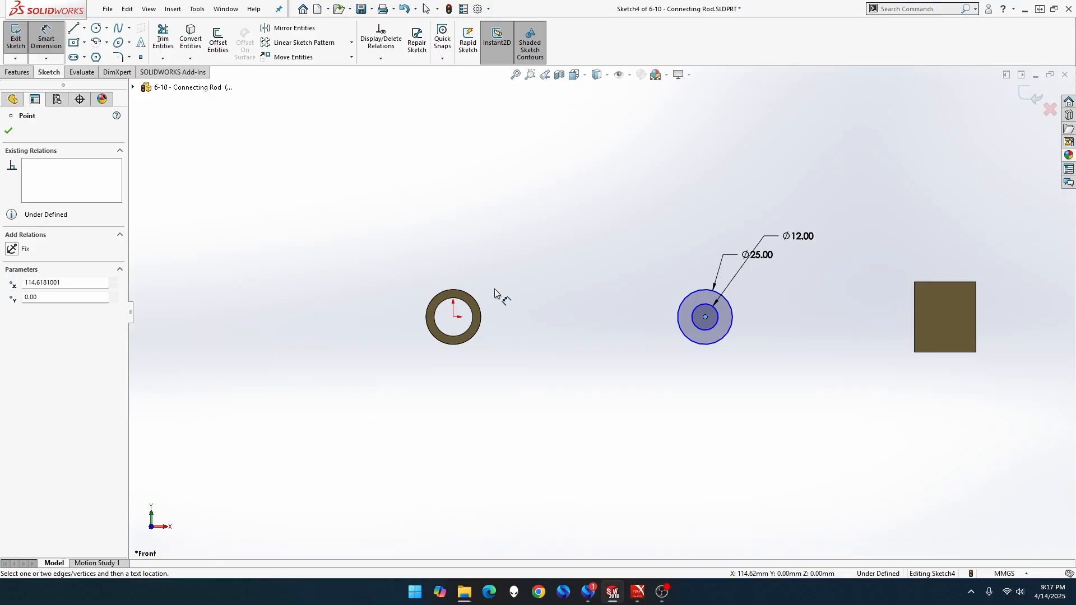
click(455, 318)
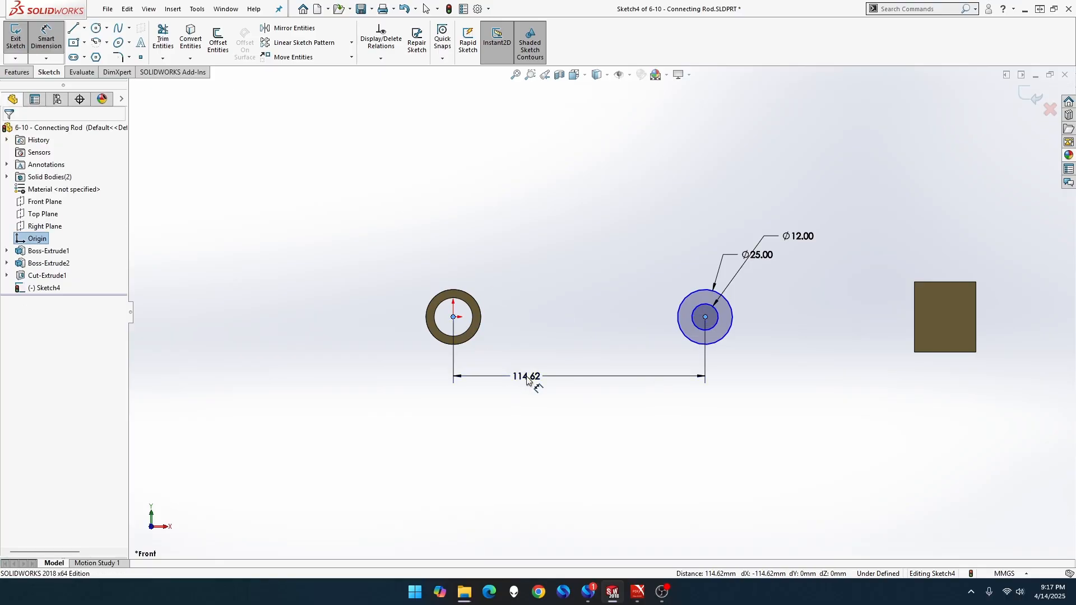
click(532, 387)
text(13)
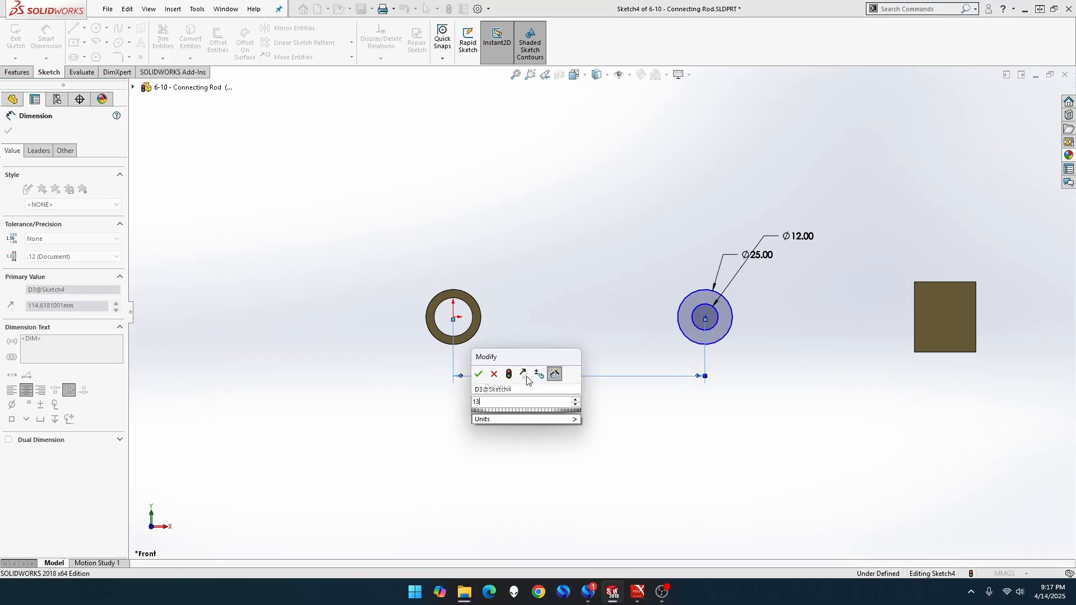
text(3.5)
key(Return)
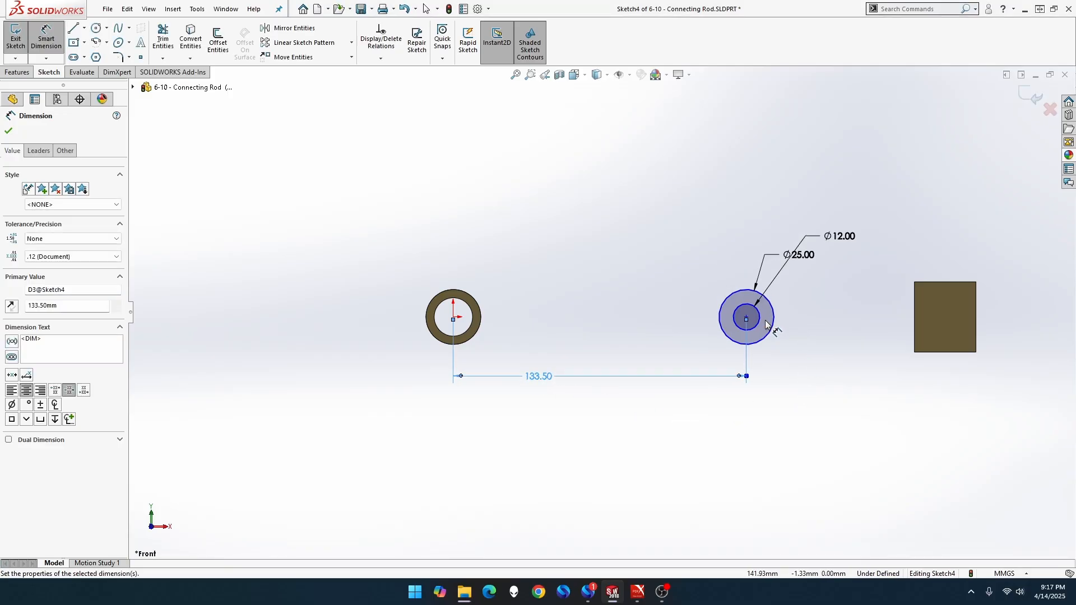
- Dimension the horizontal distance from the circles' centre to the block's far vertical edge, keeping the proposed value
click(747, 318)
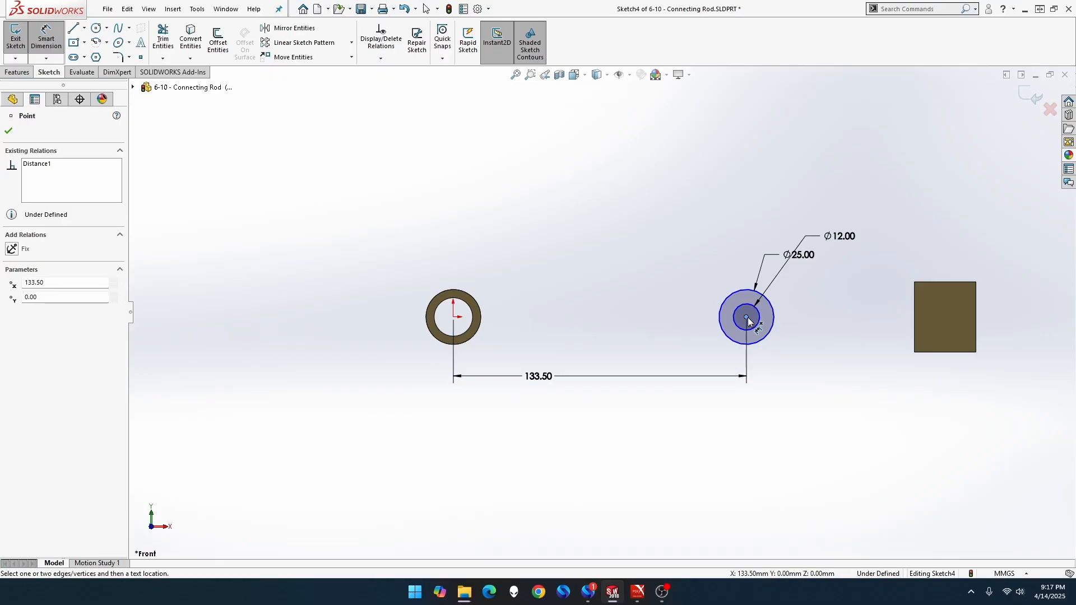
click(977, 327)
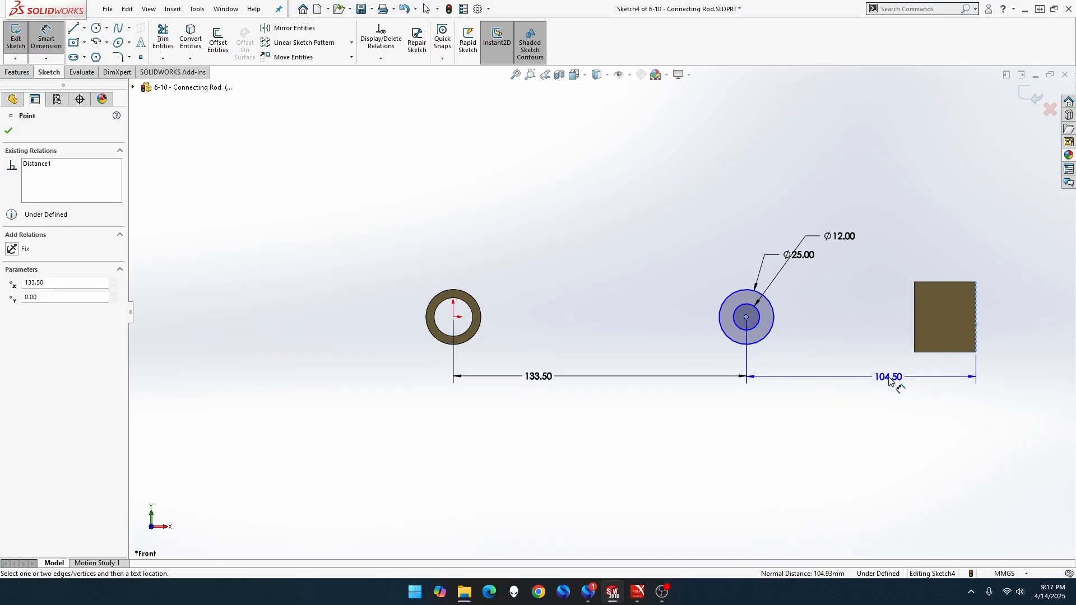
click(879, 379)
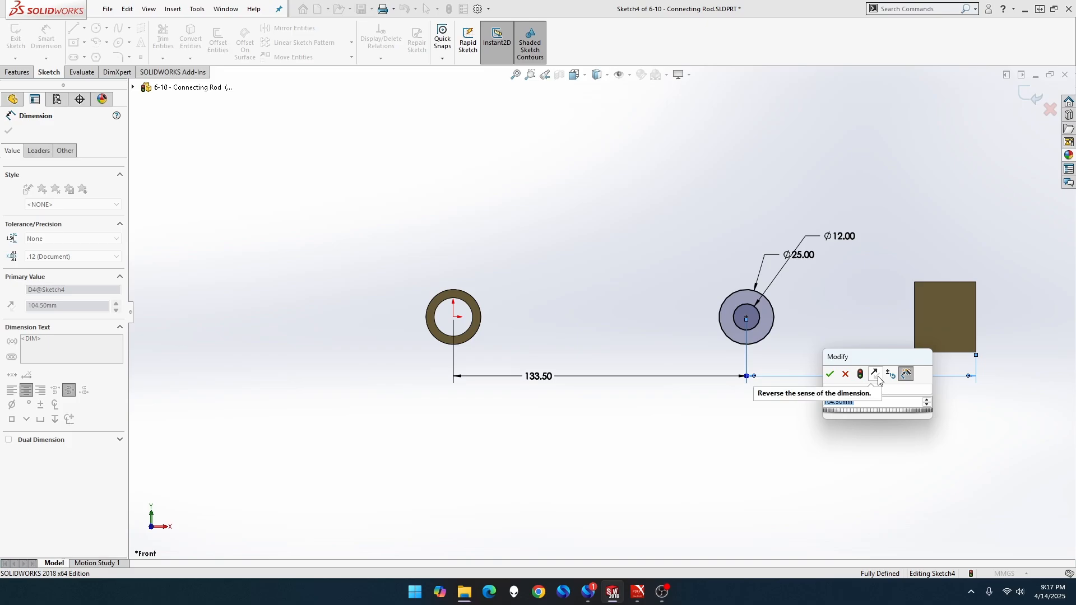
key(Return)
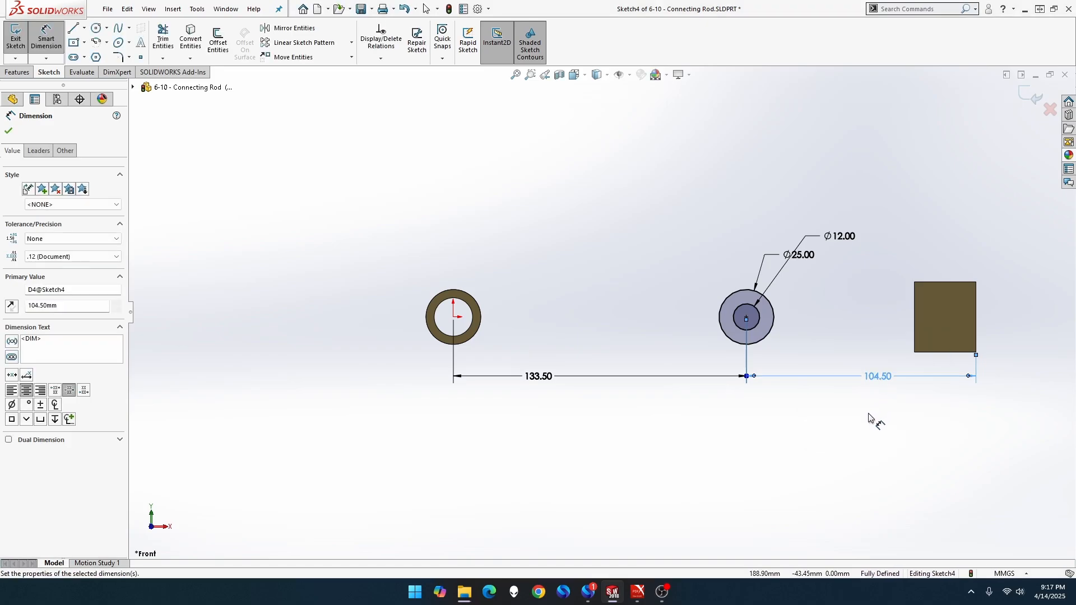
click(851, 422)
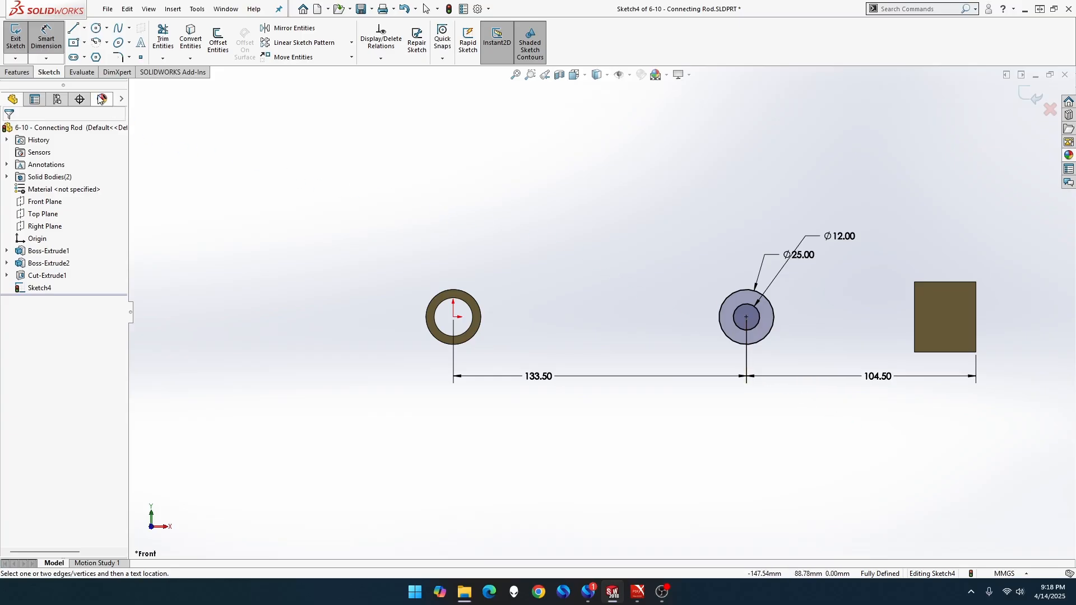
- Draw a horizontal line about 210 mm long from the ring's topmost point to the block's near vertical edge
click(73, 28)
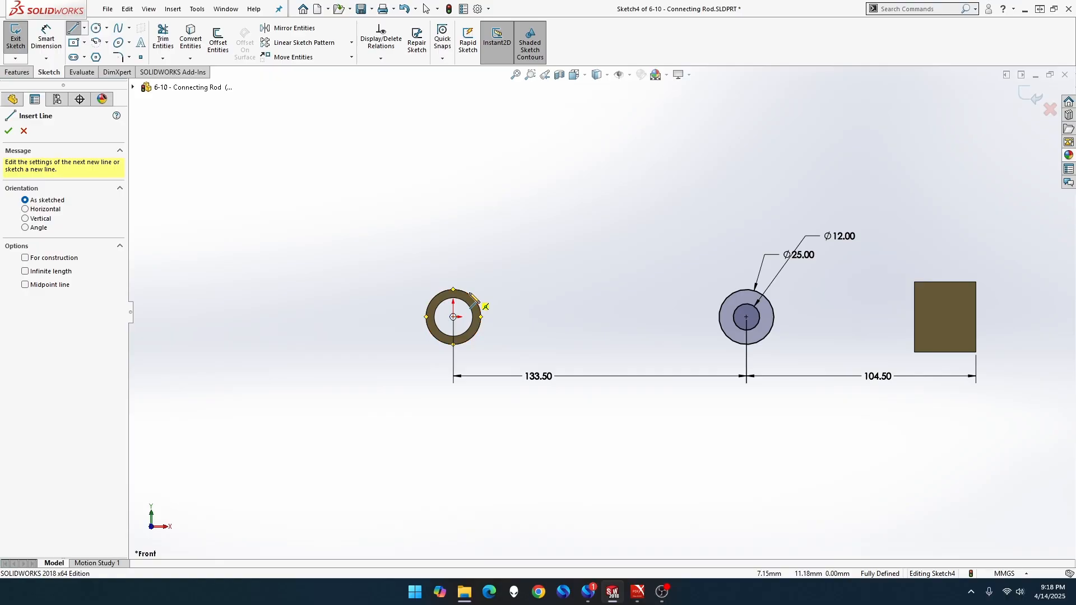
click(453, 290)
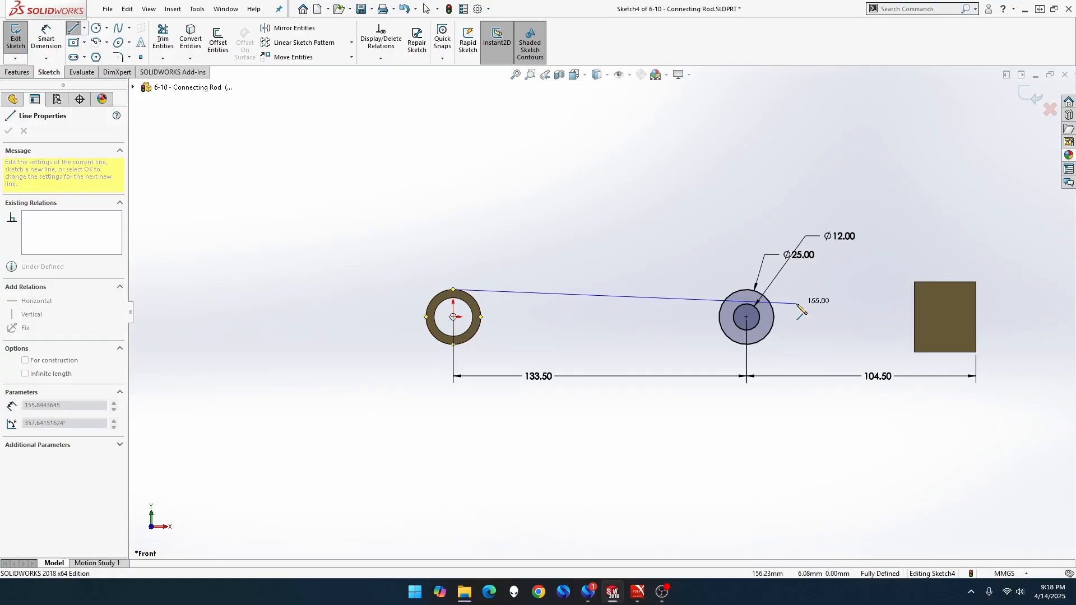
click(915, 291)
key(Escape)
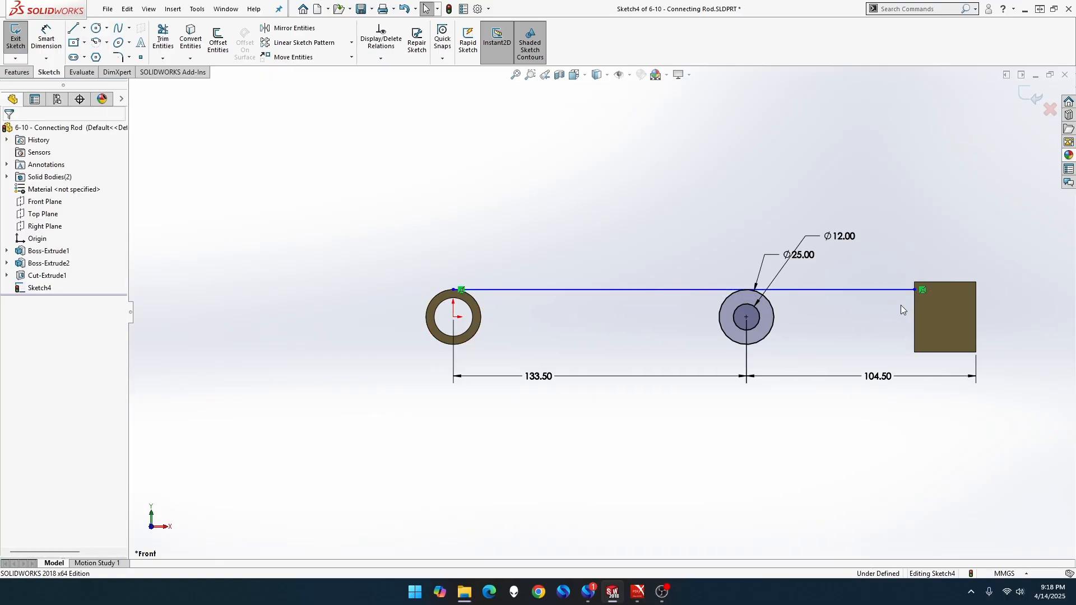
- Draw a slightly downward-sloping line from the ring's lower outer edge, past the circles, to the block's near vertical edge
click(73, 29)
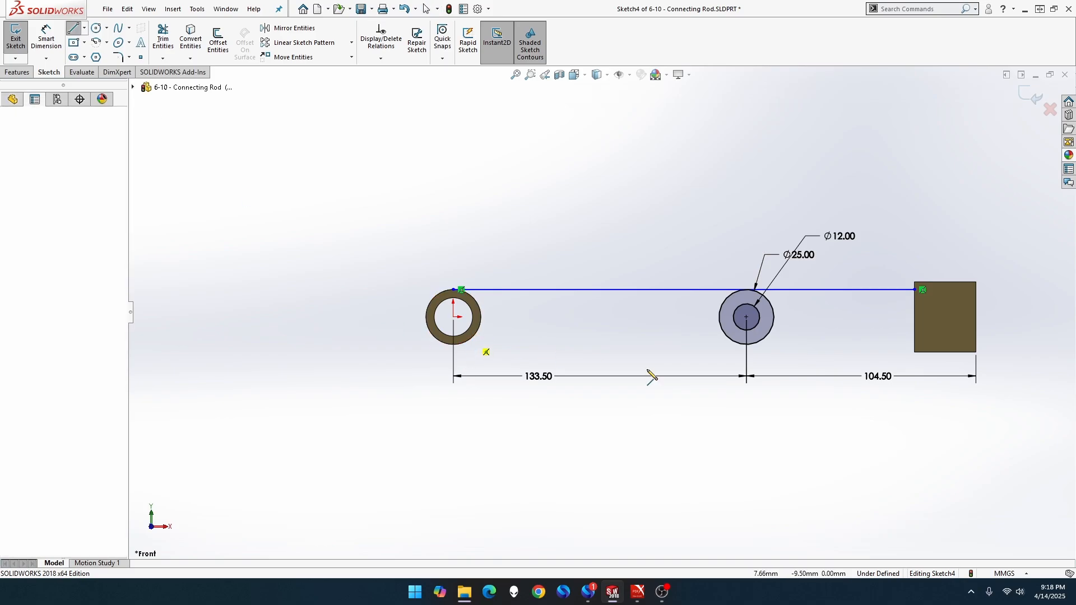
click(471, 338)
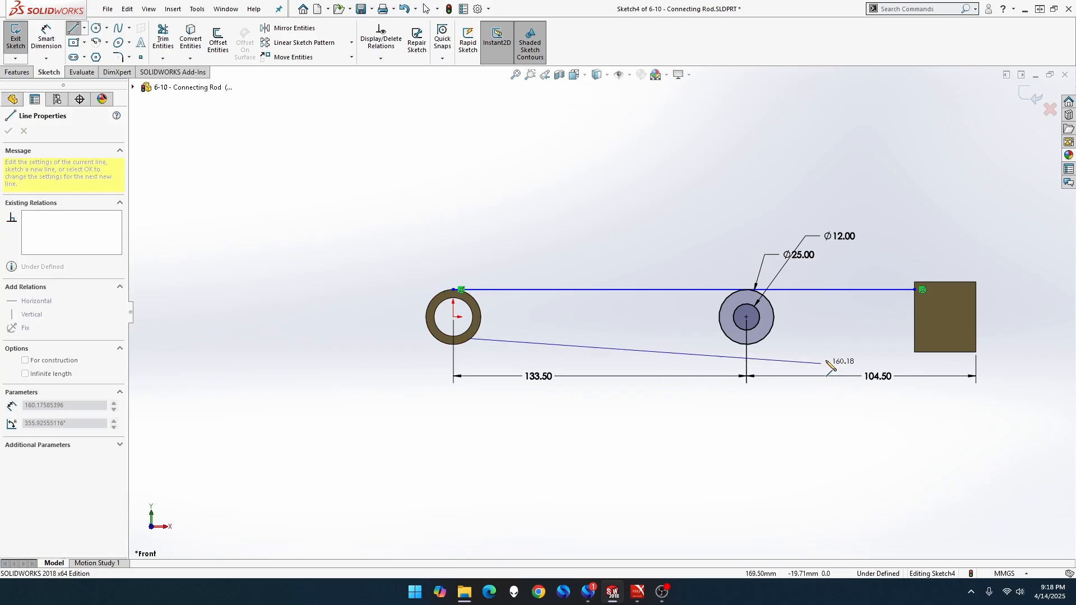
click(915, 344)
key(Escape)
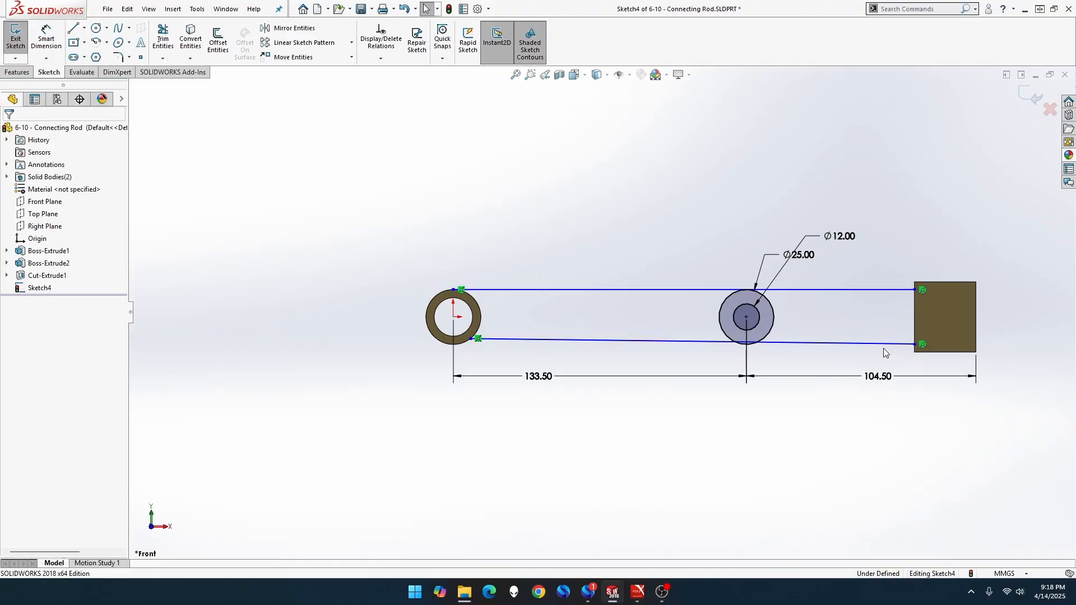
- Replace the upper horizontal line with one rising from the ring's outer edge, just above its centre, to beside the block's near edge
click(526, 291)
key(Delete)
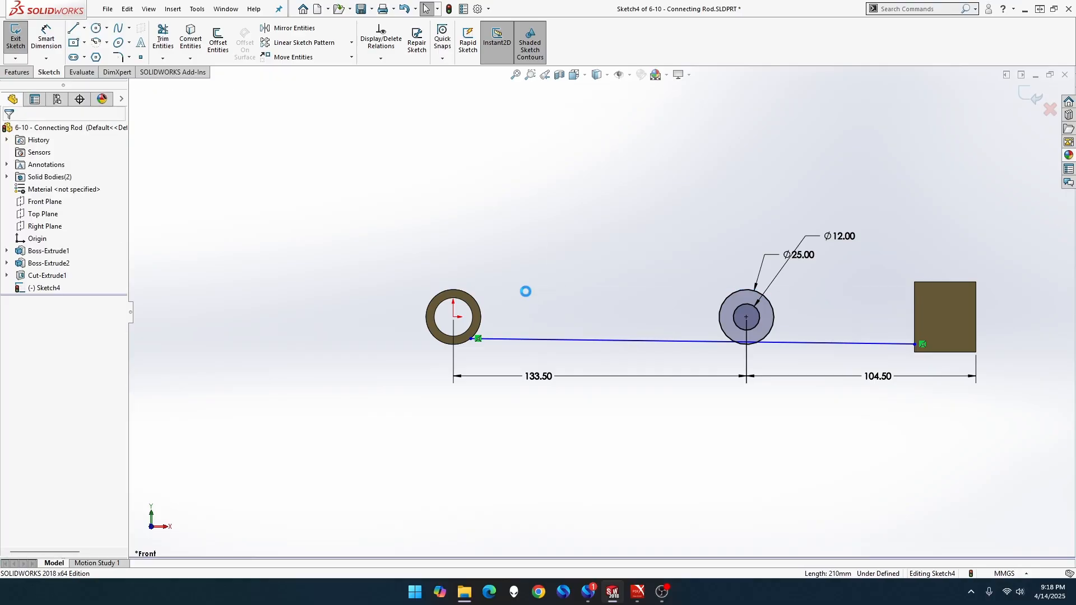
click(73, 30)
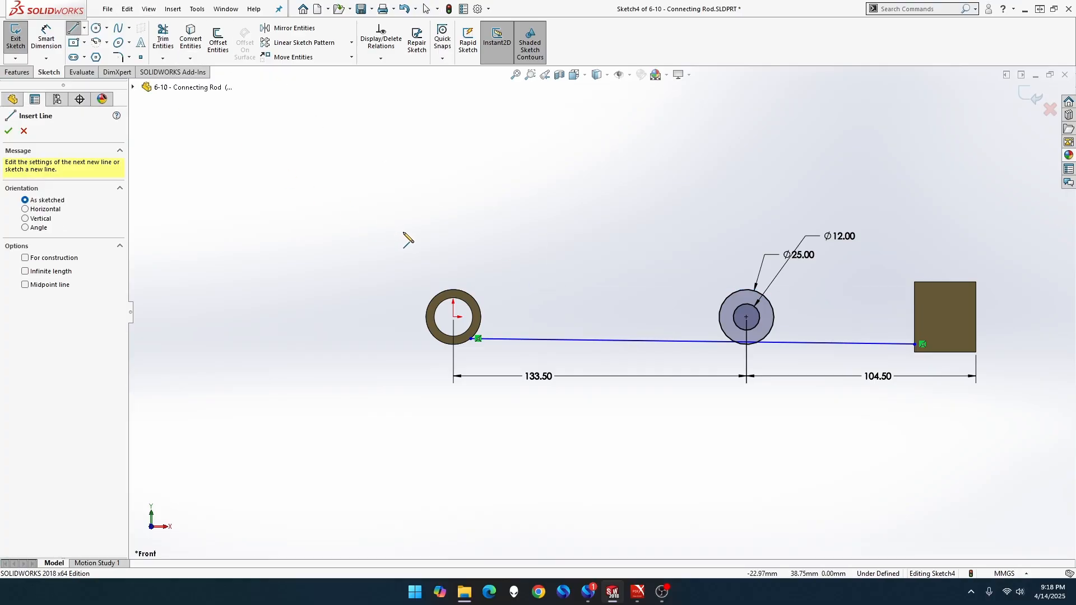
click(481, 311)
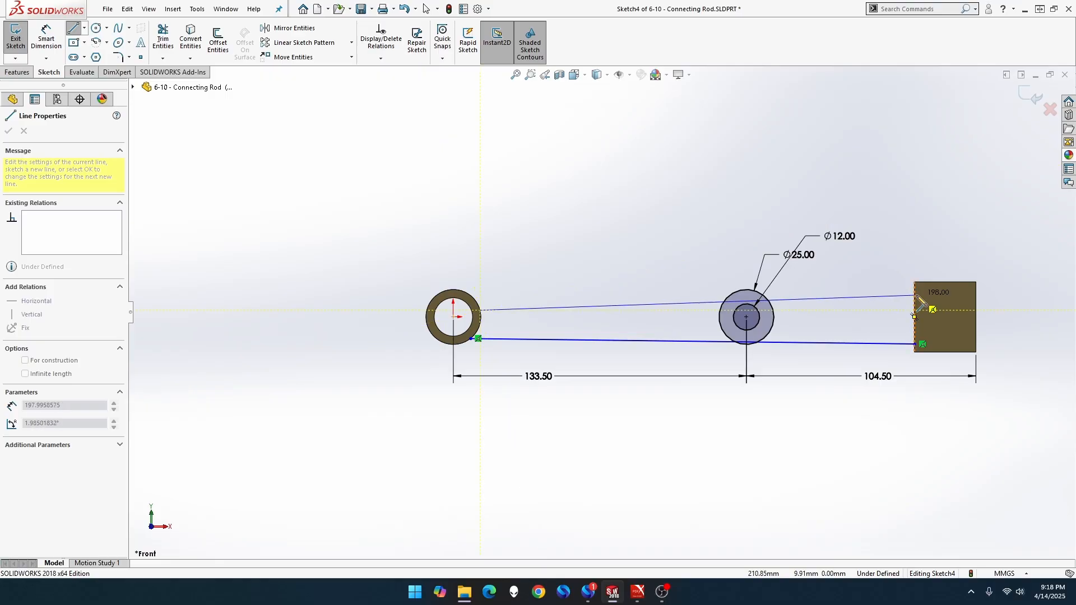
click(910, 294)
key(Escape)
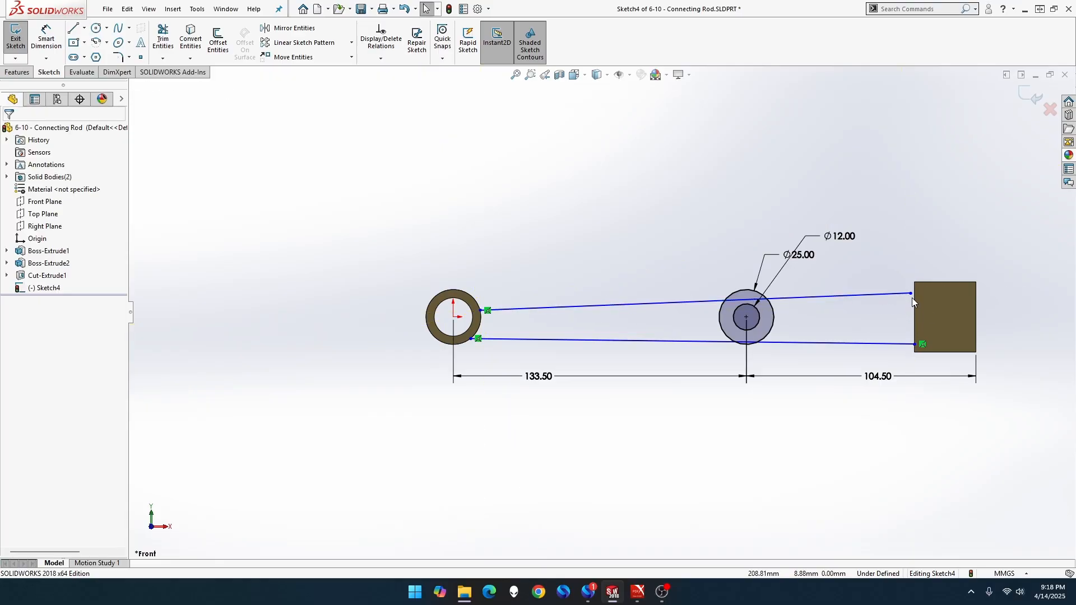
- Make the upper line's free end coincident with the block's near vertical edge
click(912, 294)
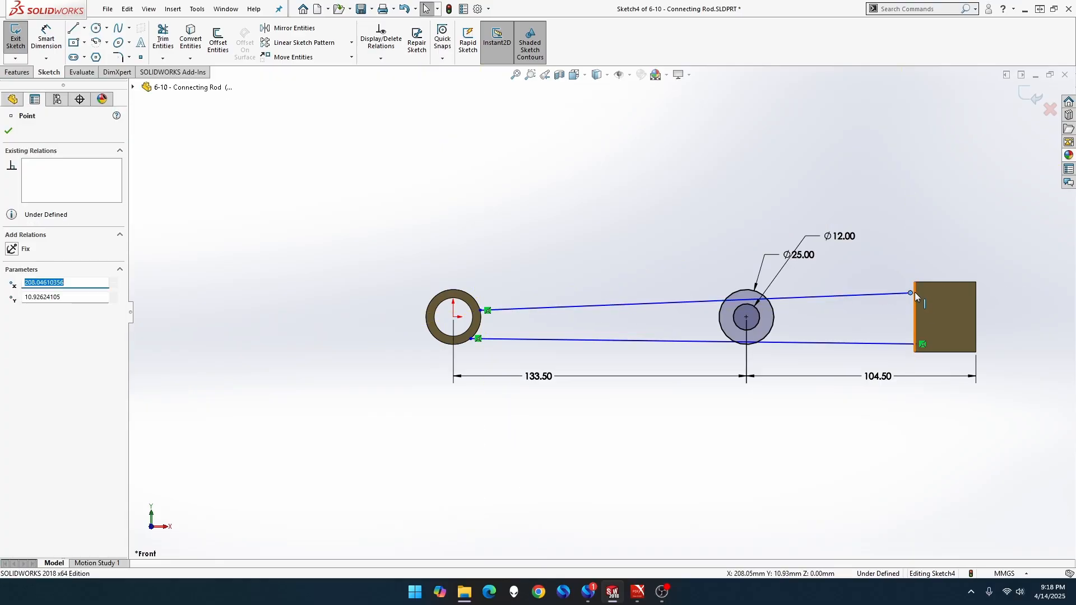
ctrl+click(916, 296)
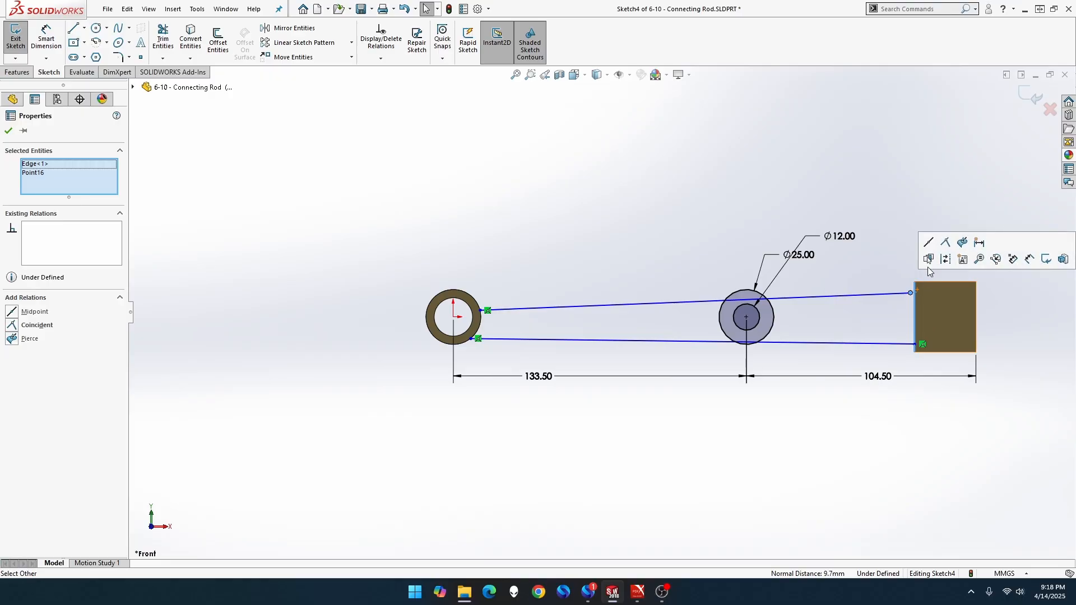
click(946, 243)
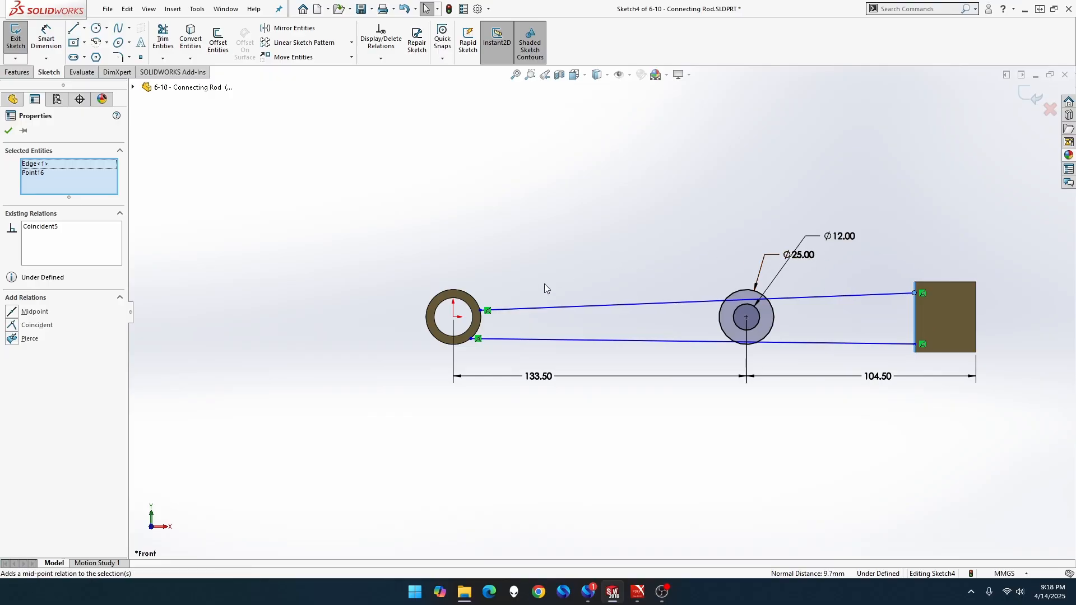
- Draw a horizontal centerline about 237 mm long from the origin through the circles' centre to the block's far edge
scroll(525, 315, down, 2)
scroll(525, 315, up, 2)
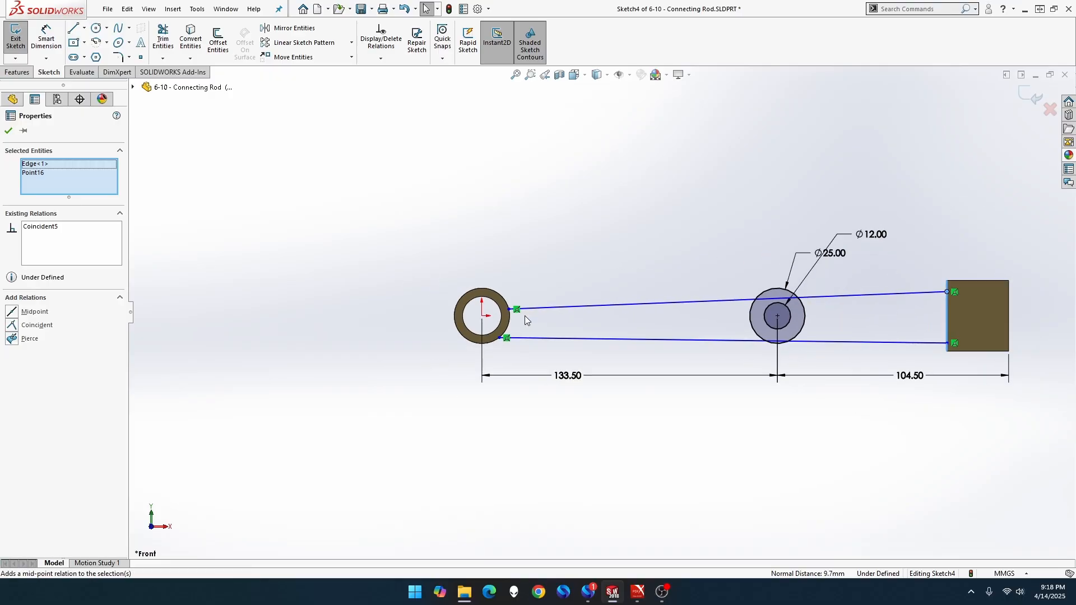
click(84, 29)
click(90, 55)
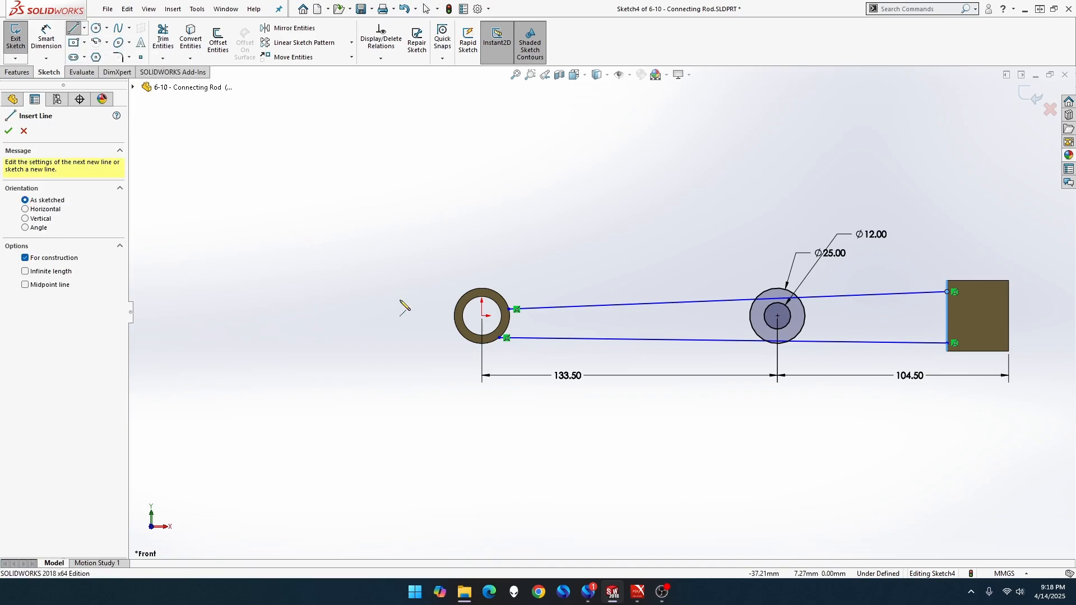
click(482, 316)
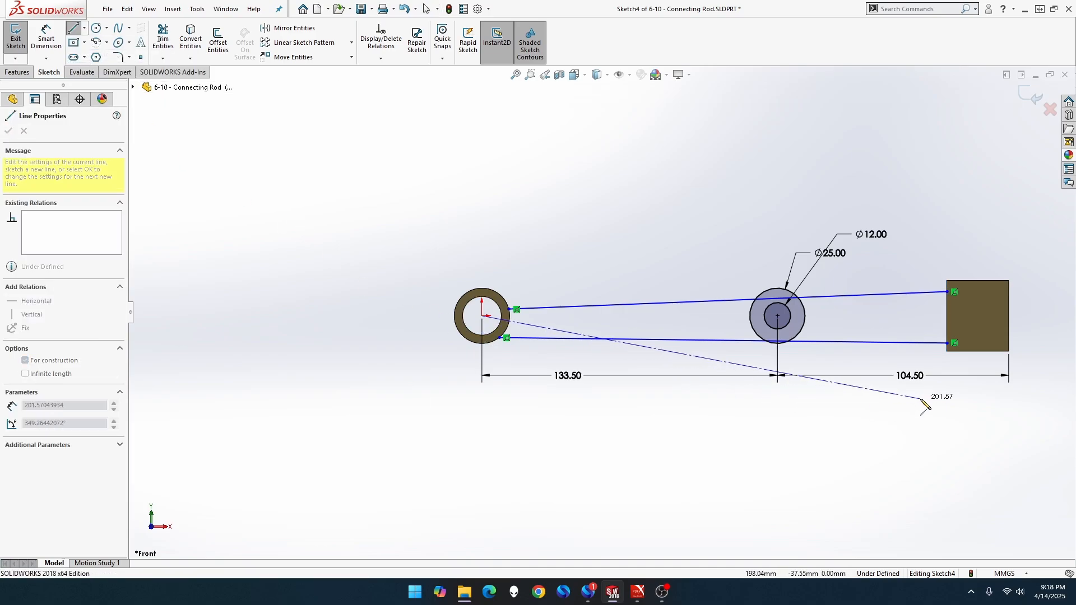
click(1009, 316)
key(Escape)
- Dimension the upper line's ring-side endpoint 8 mm above the horizontal centerline
scroll(587, 306, down, 5)
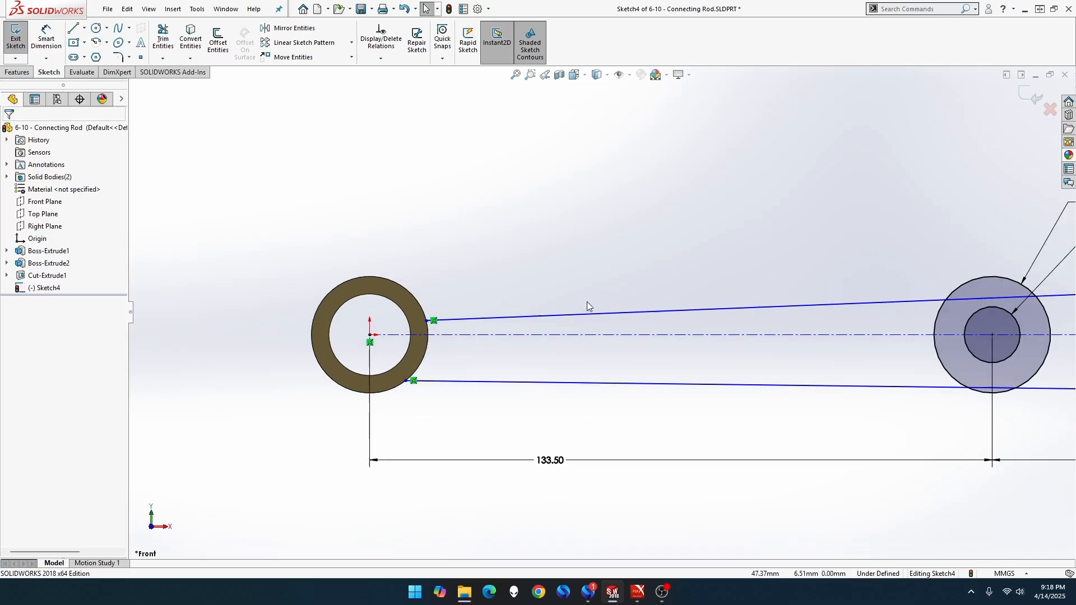
click(45, 39)
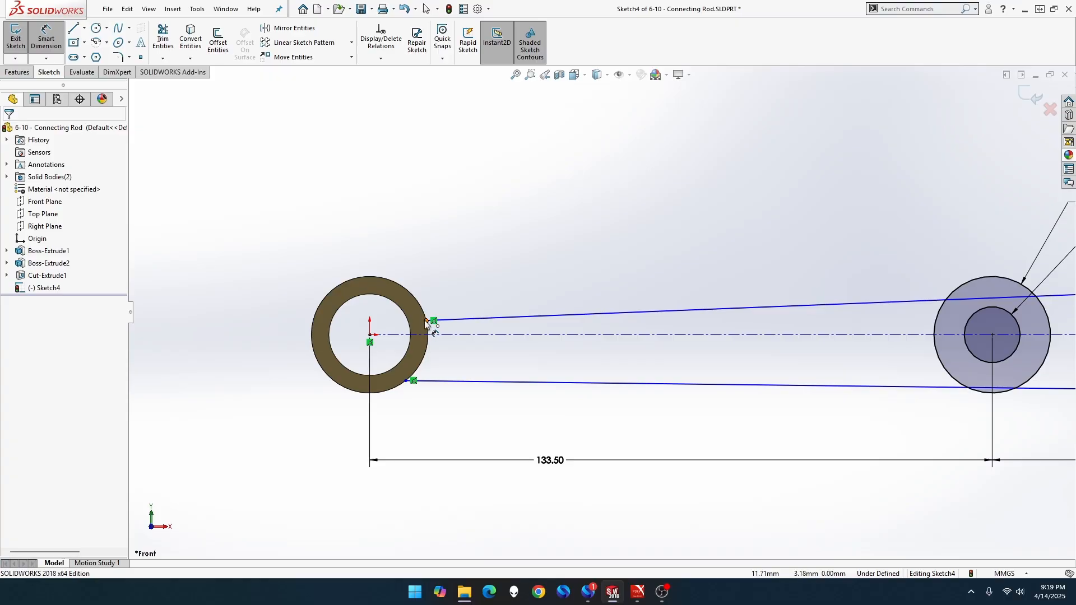
click(426, 322)
click(436, 335)
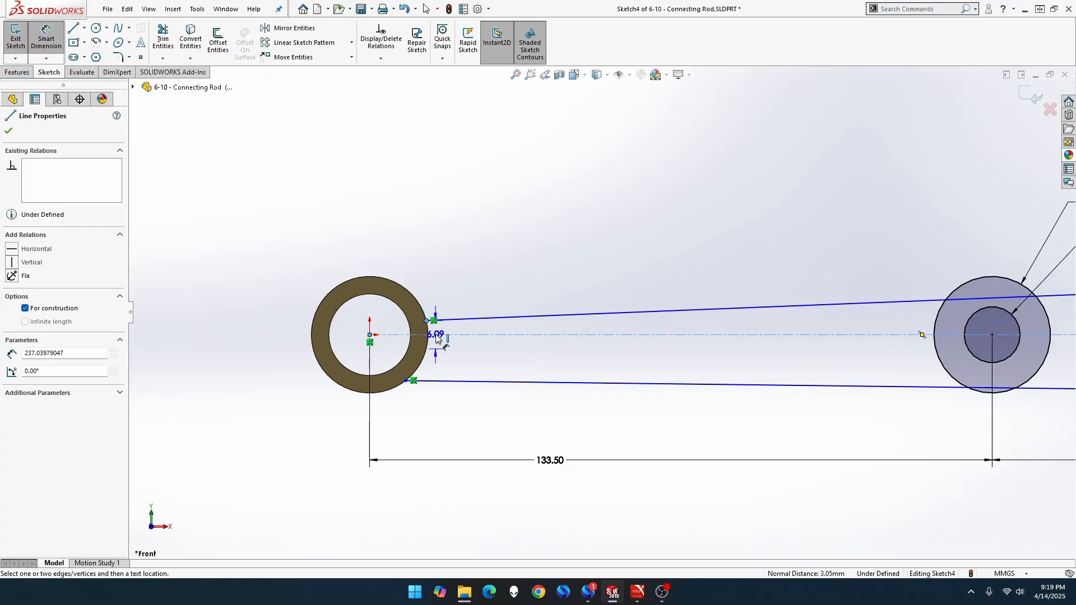
click(441, 336)
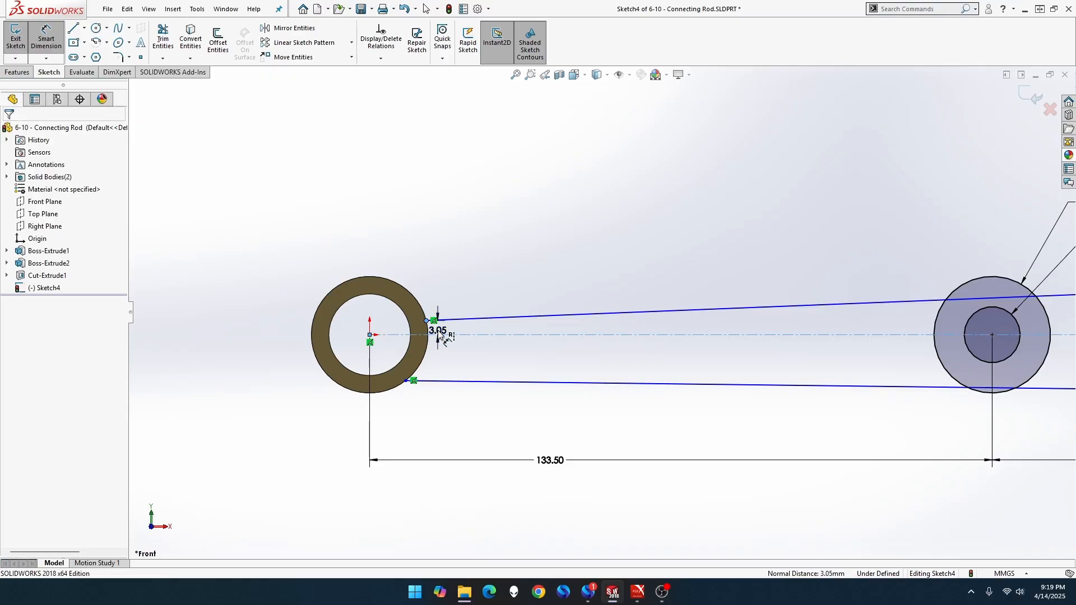
text(8mm)
key(Return)
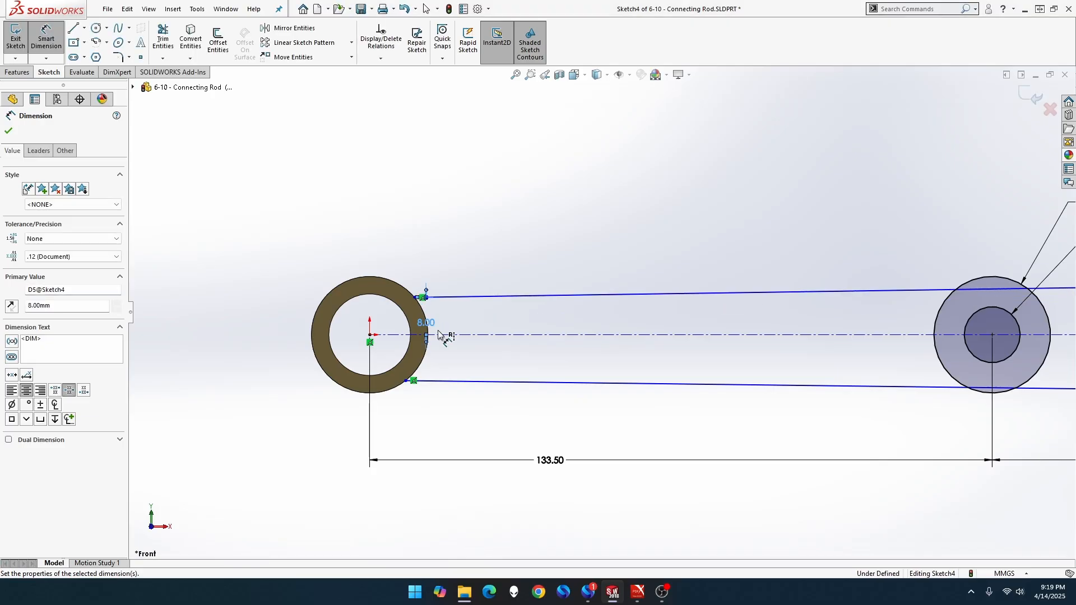
click(414, 382)
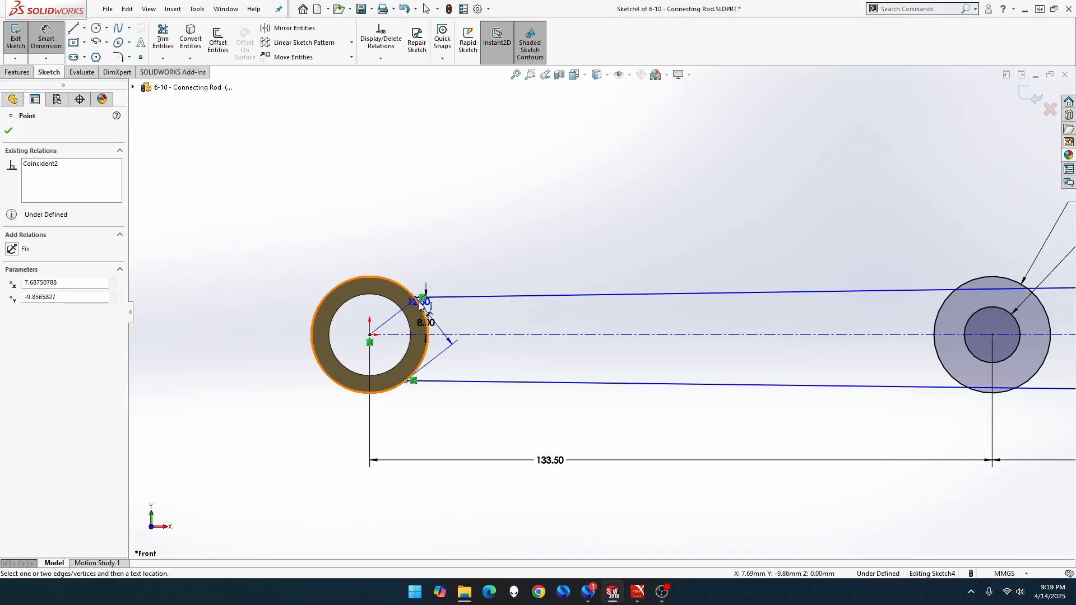
key(Escape)
key(Escape)
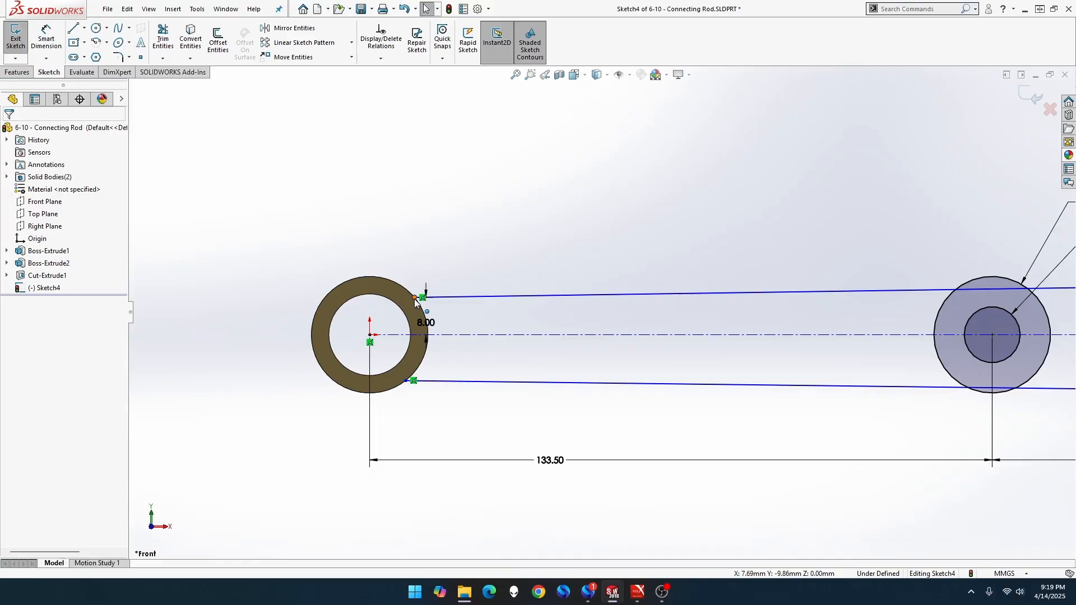
- Add a vertical relation between both arm lines' ring-side endpoints and move the 8 mm dimension text clear above the upper line
click(415, 297)
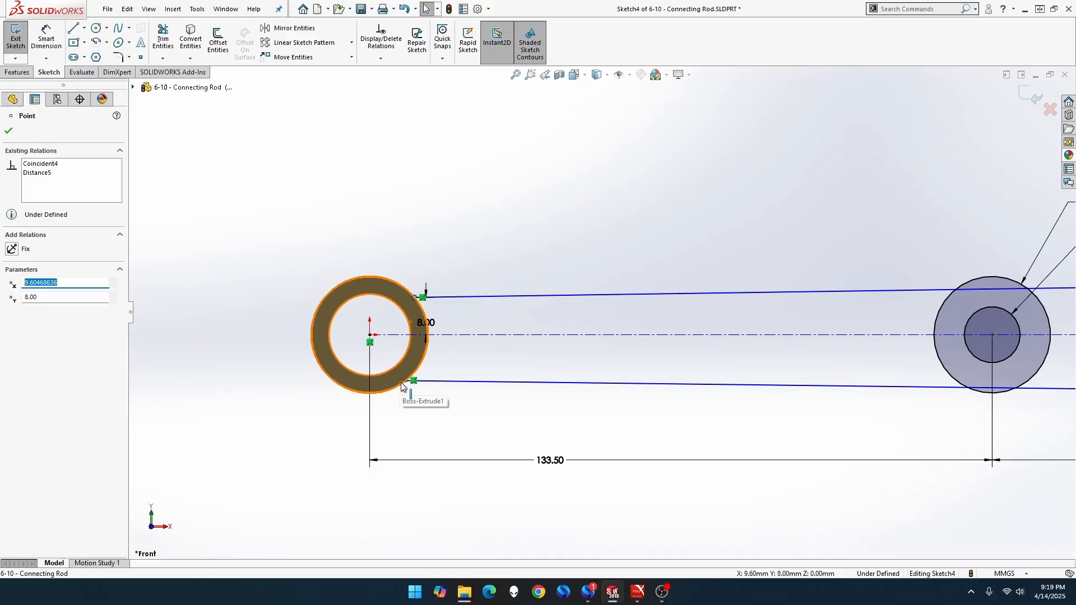
ctrl+click(407, 382)
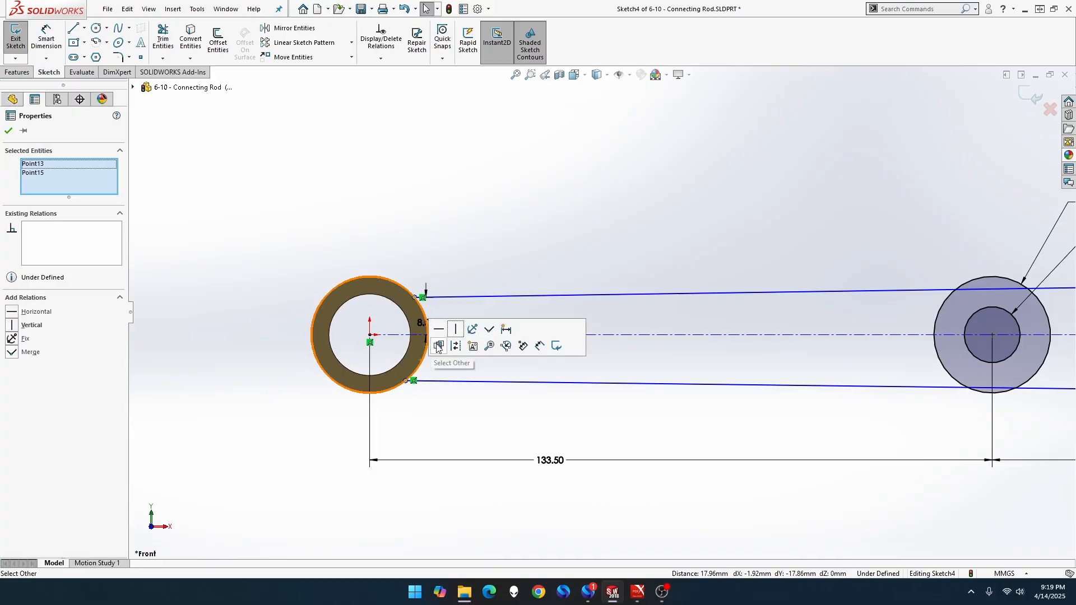
click(454, 336)
click(487, 261)
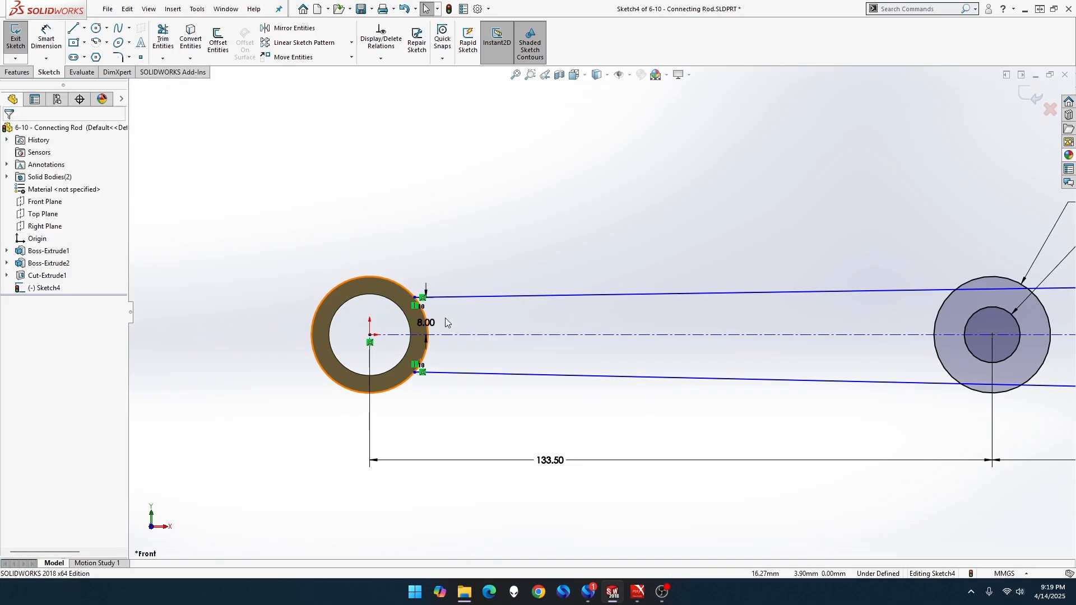
drag(427, 323, 453, 218)
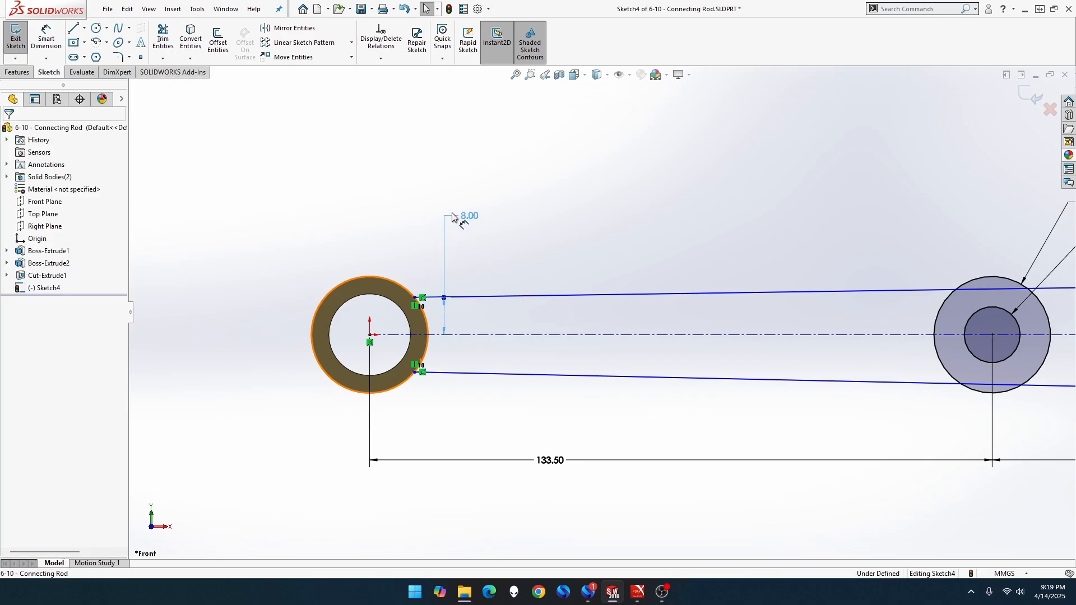
- Dimension the lower line's ring-side endpoint 8 mm below the centerline, placing the text beneath the line
click(48, 34)
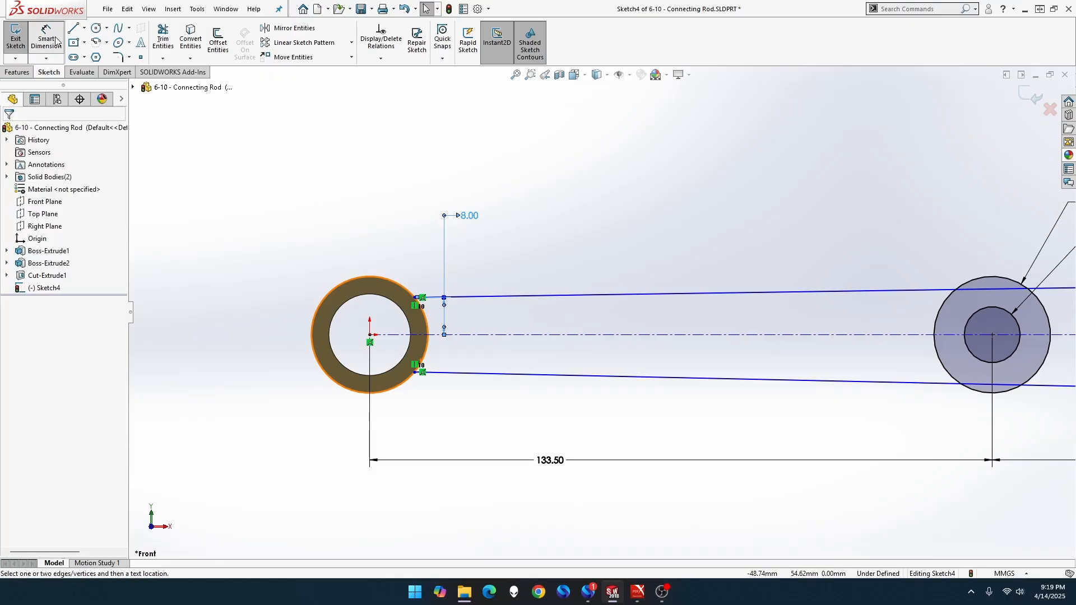
click(439, 336)
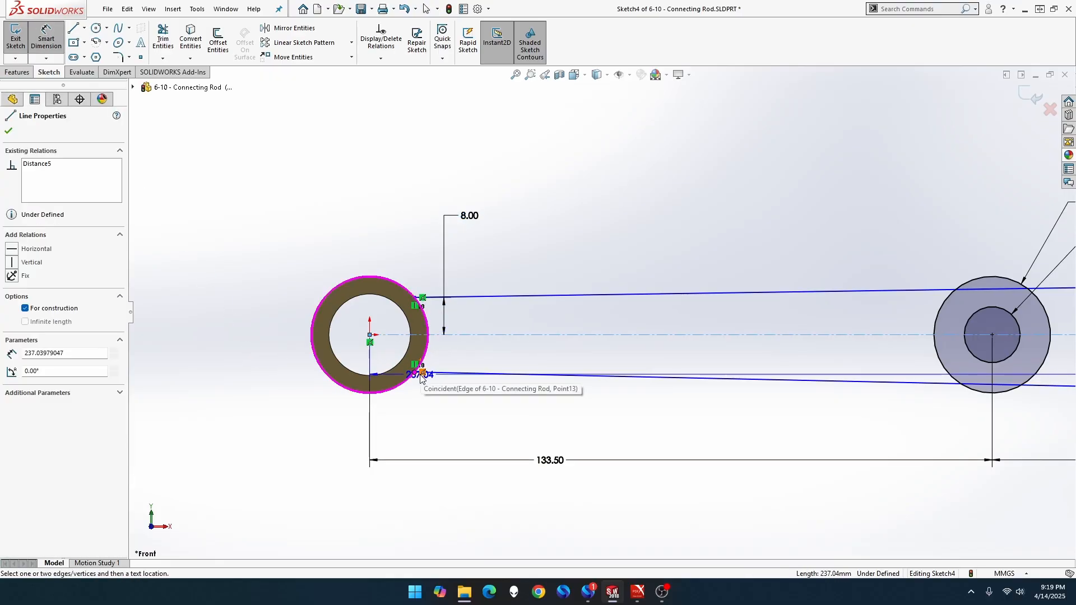
click(414, 373)
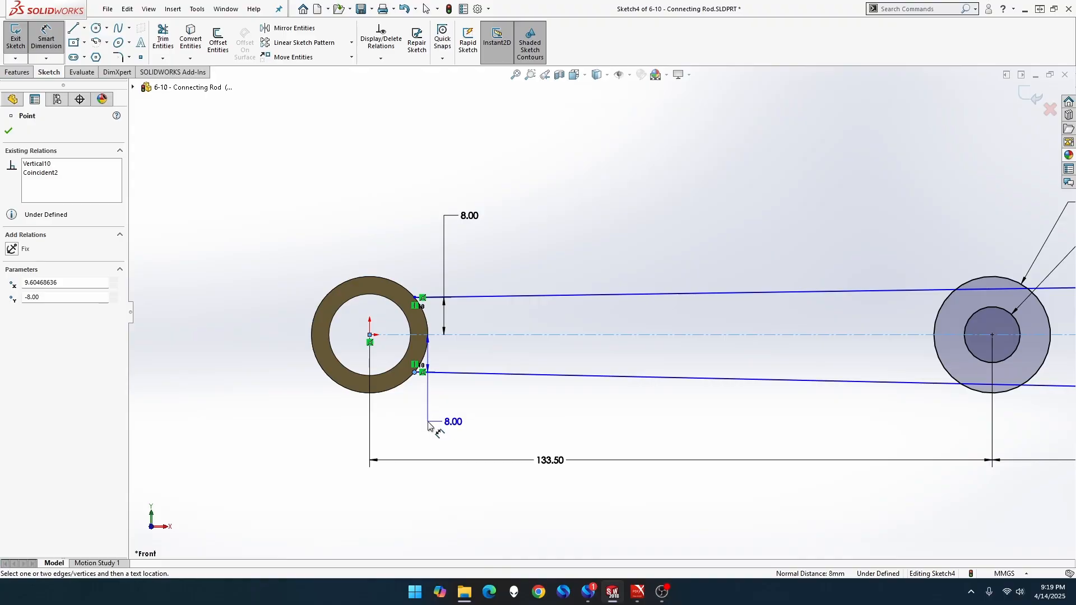
click(444, 426)
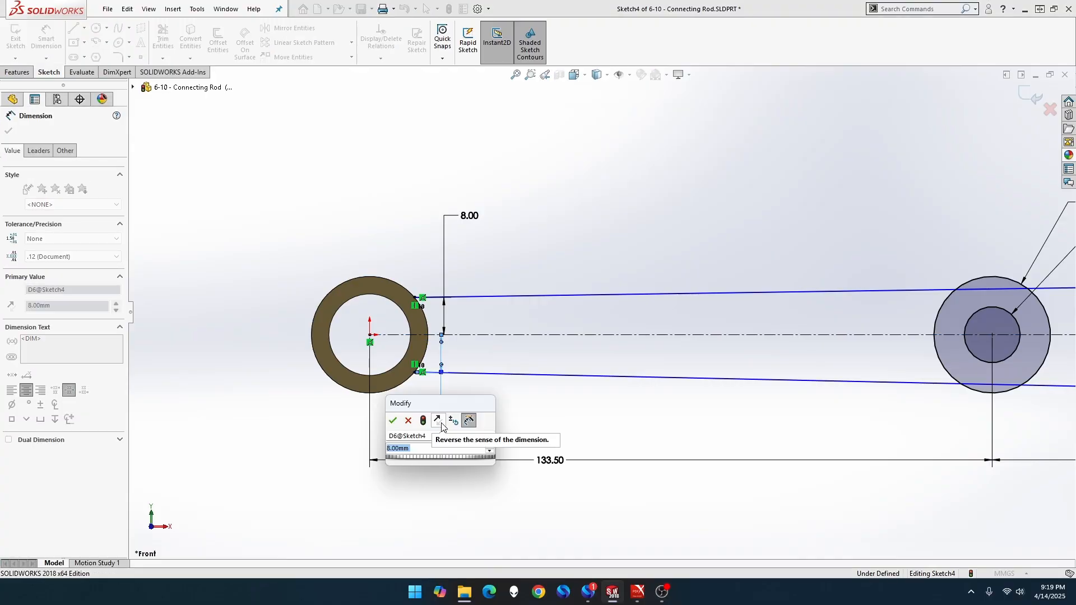
key(Return)
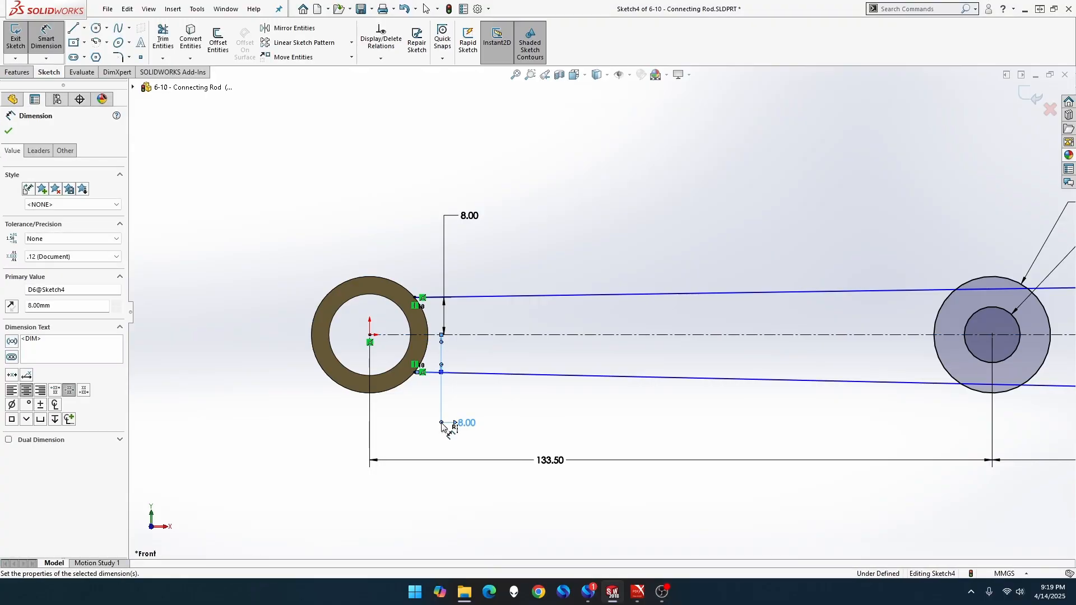
- Dimension the upper line's endpoint on the block edge 12.5 mm above the centerline
scroll(516, 477, up, 4)
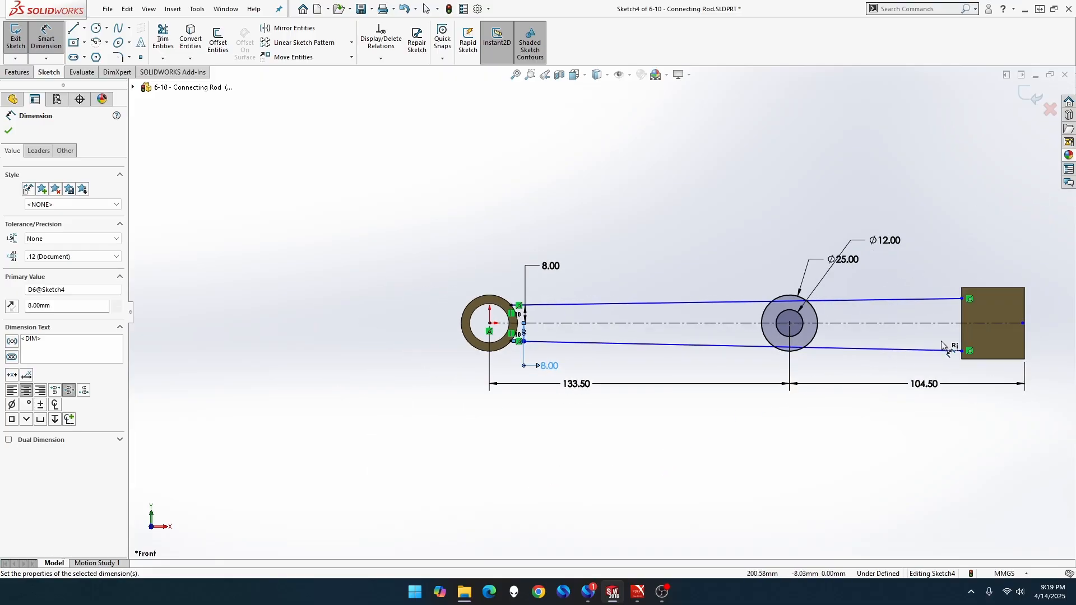
scroll(971, 323, down, 4)
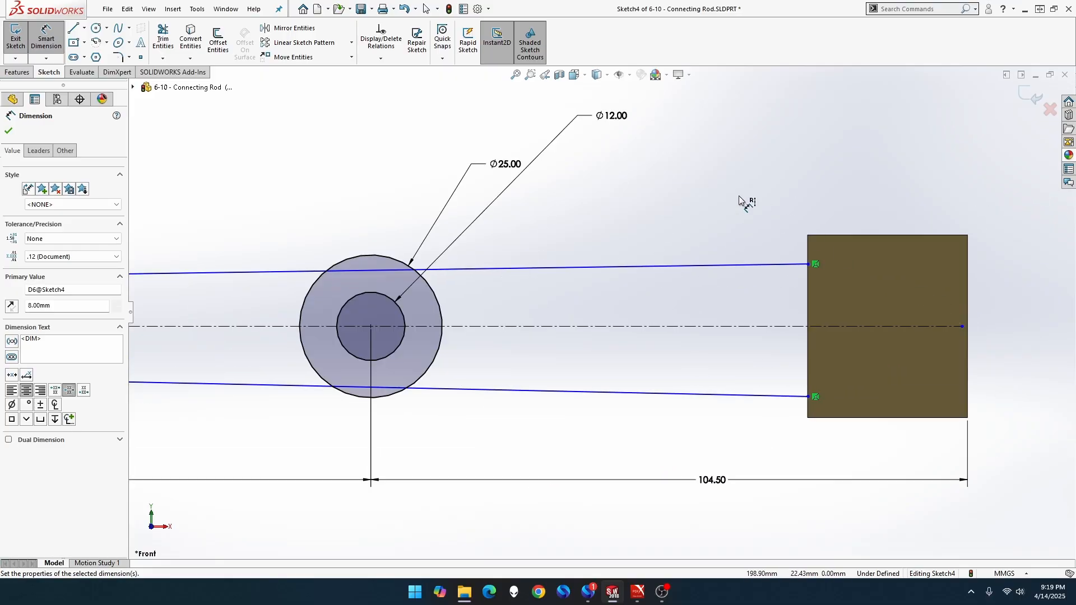
click(58, 44)
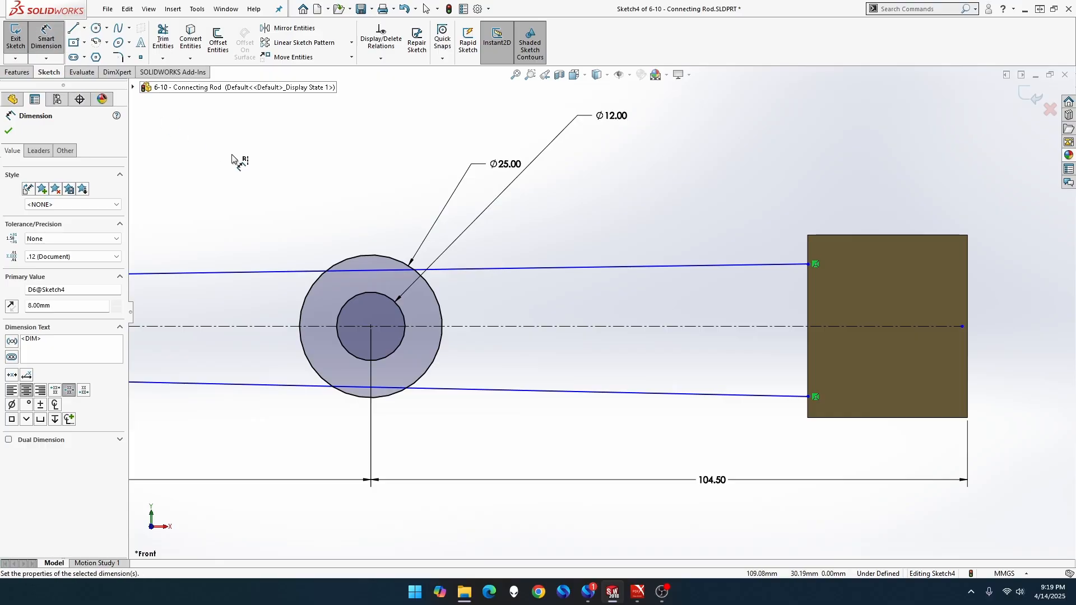
click(775, 327)
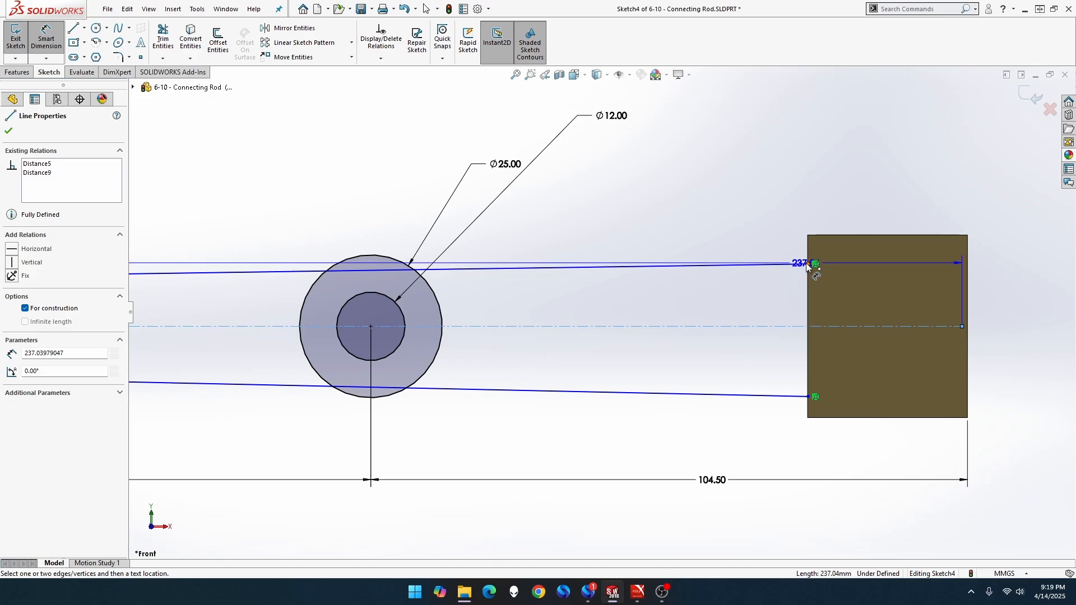
click(808, 264)
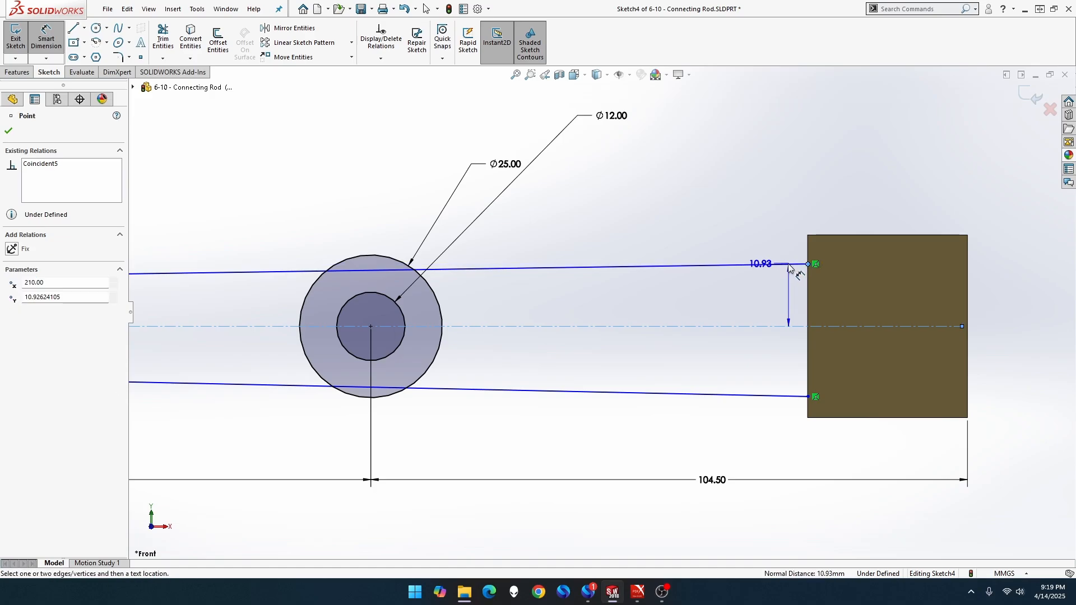
click(782, 194)
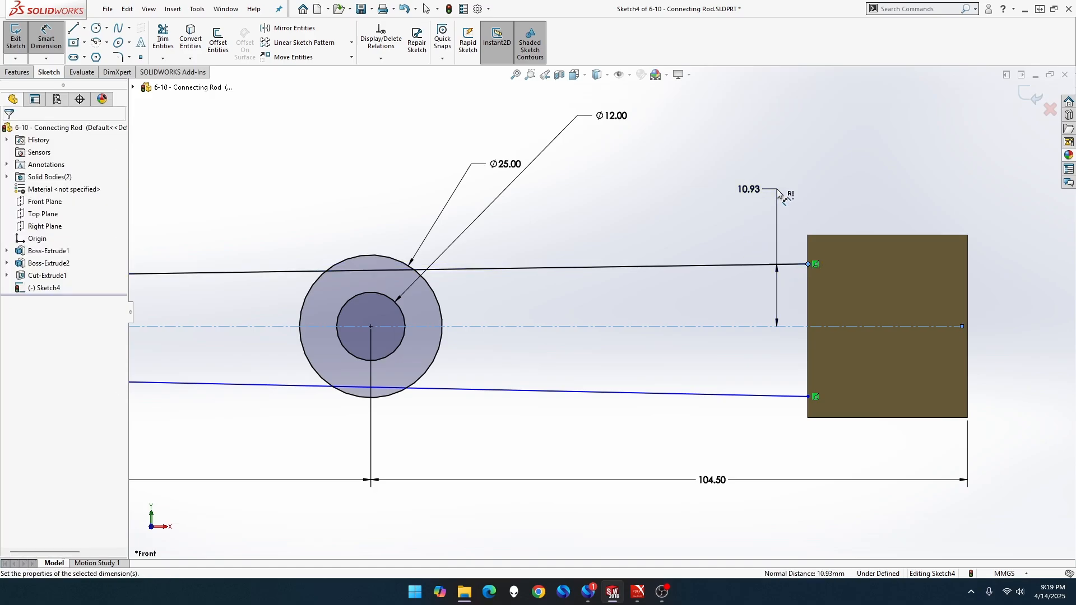
text(12.5)
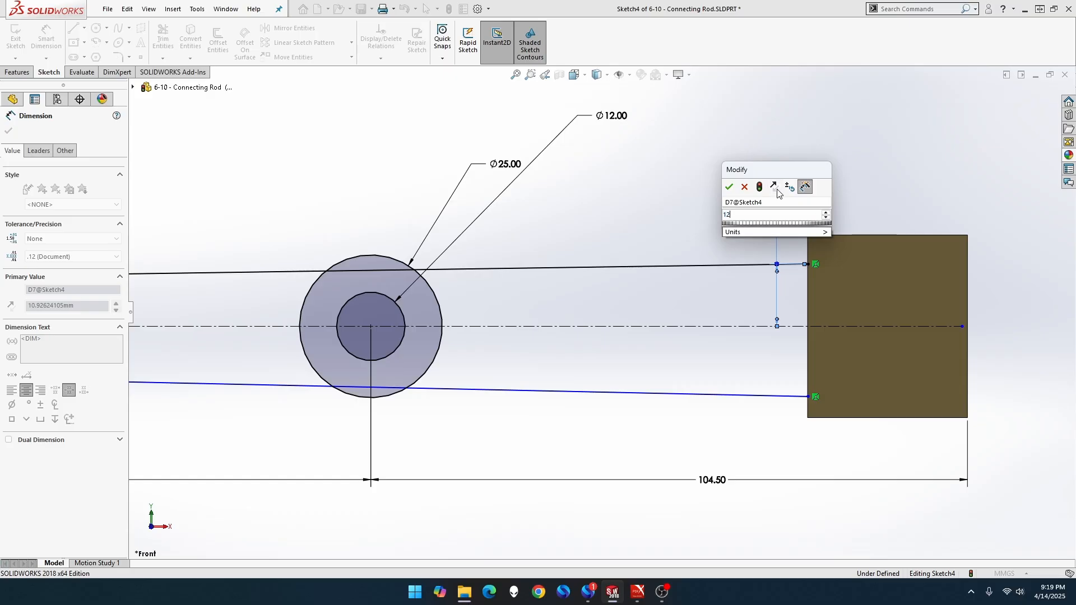
key(Return)
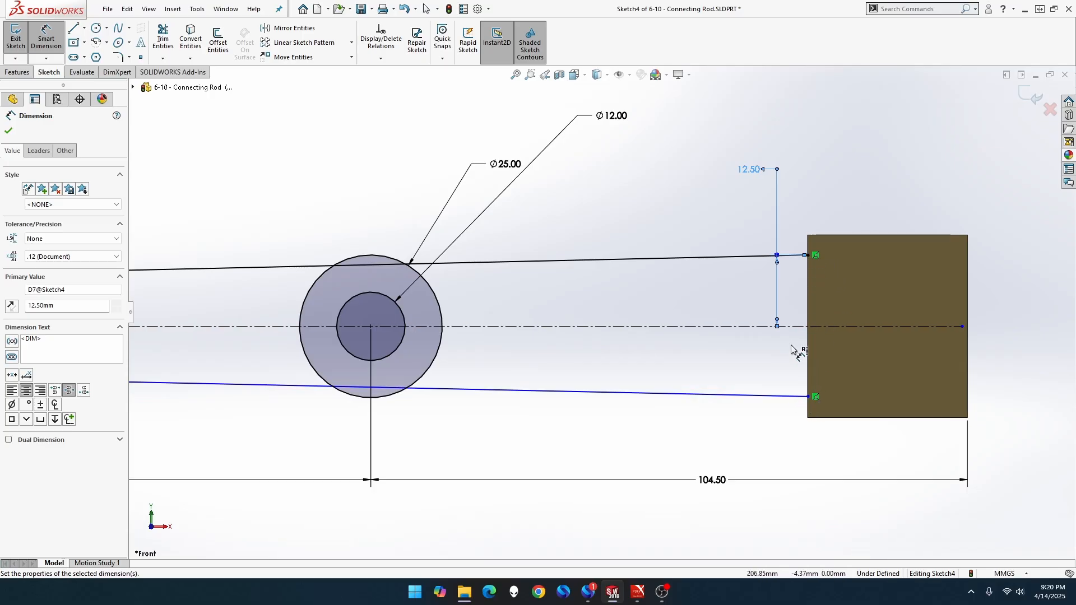
click(778, 397)
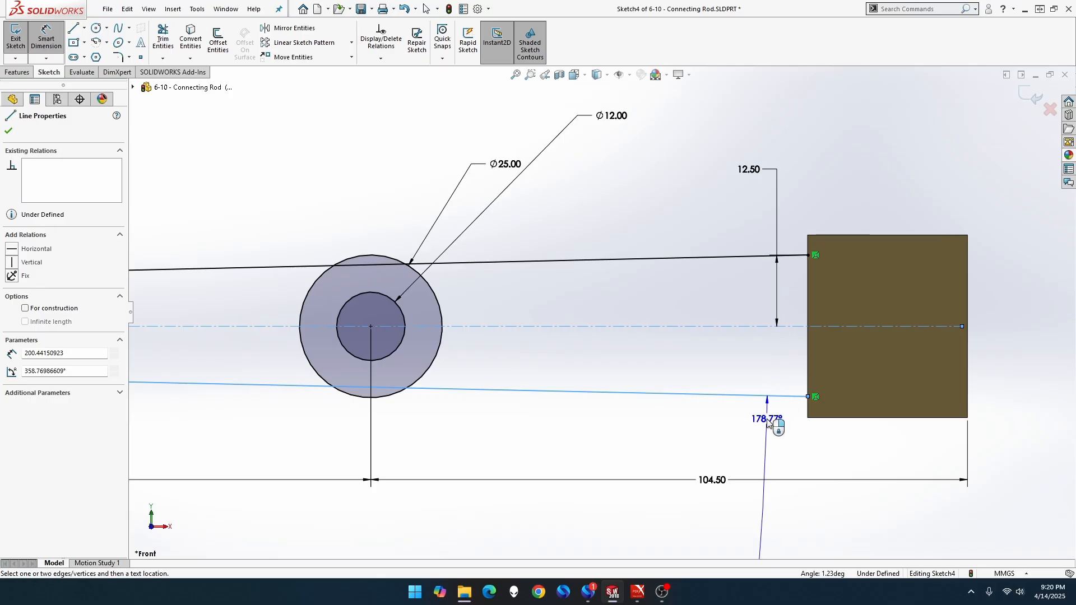
click(799, 328)
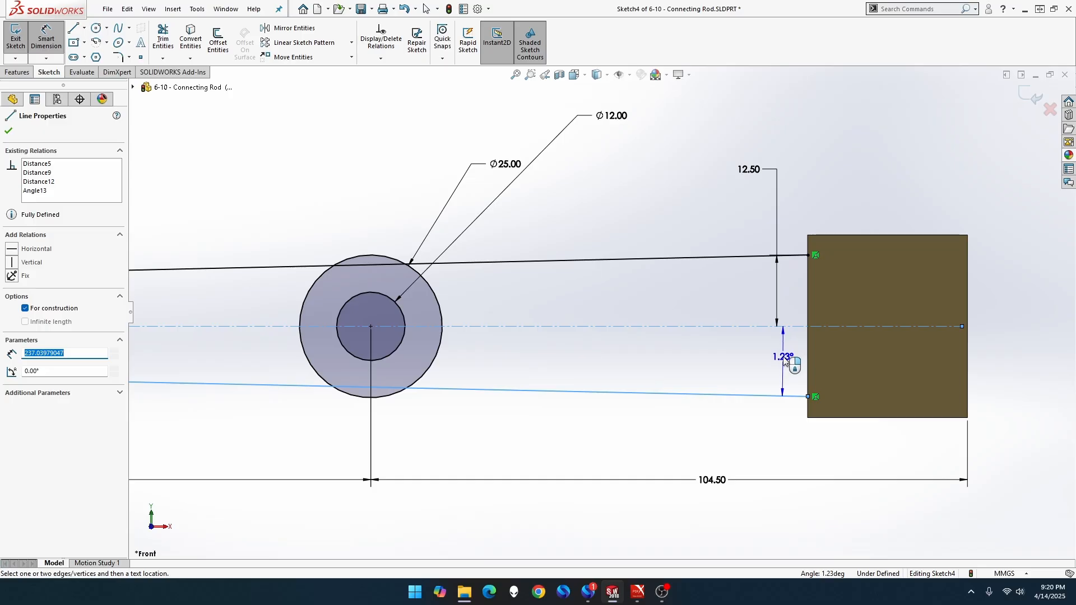
key(Escape)
key(Escape)
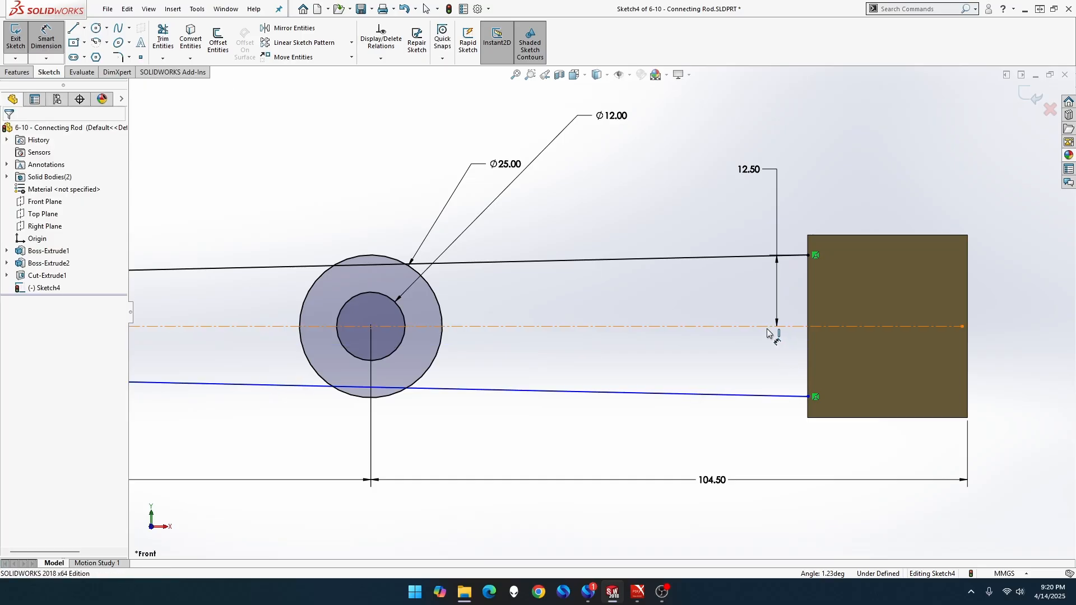
click(769, 328)
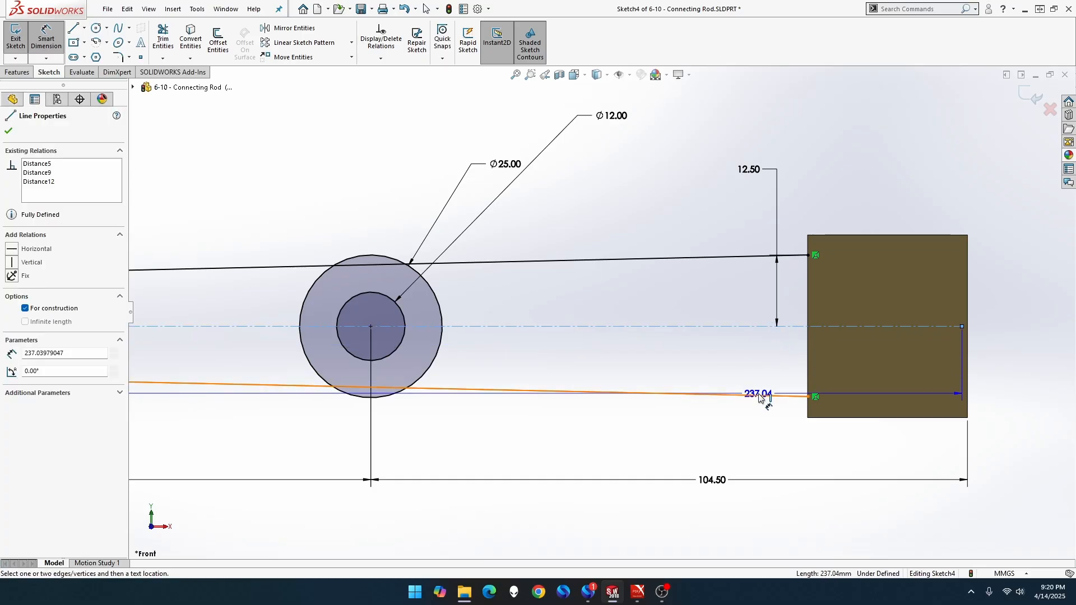
click(761, 397)
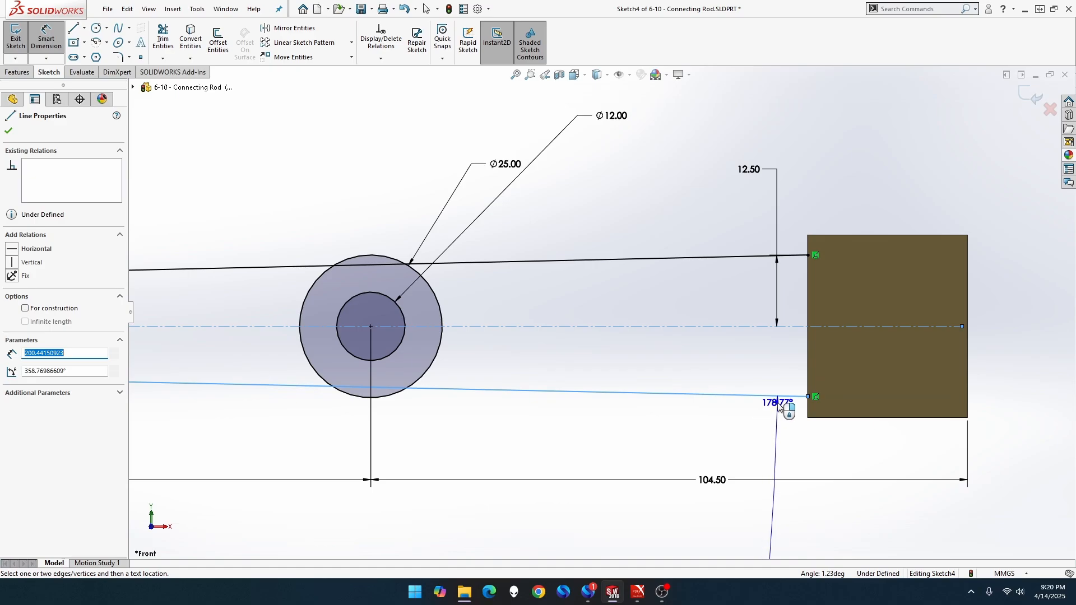
key(Escape)
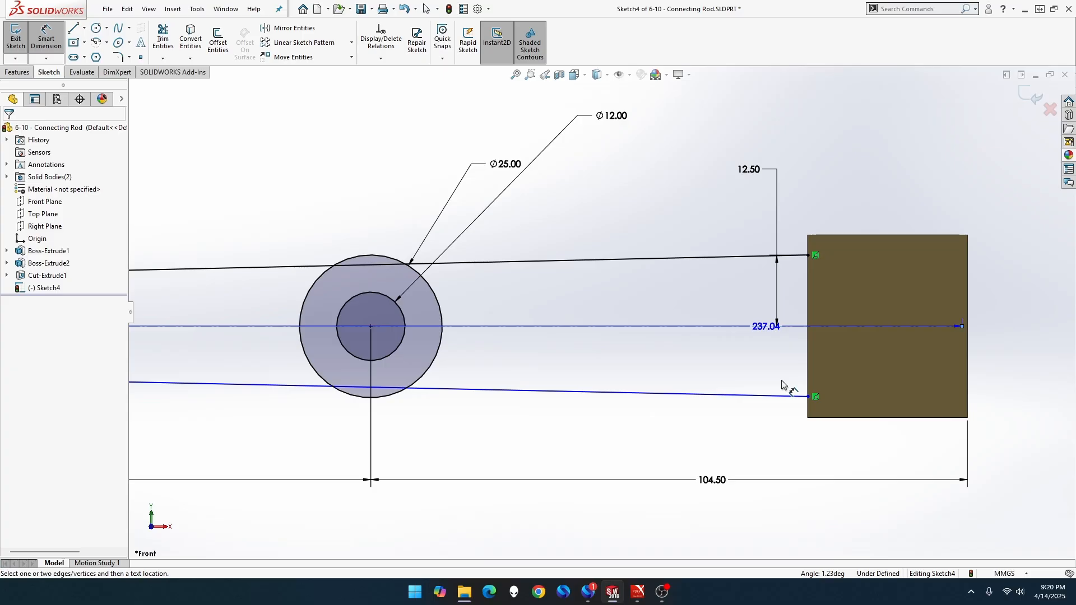
key(Escape)
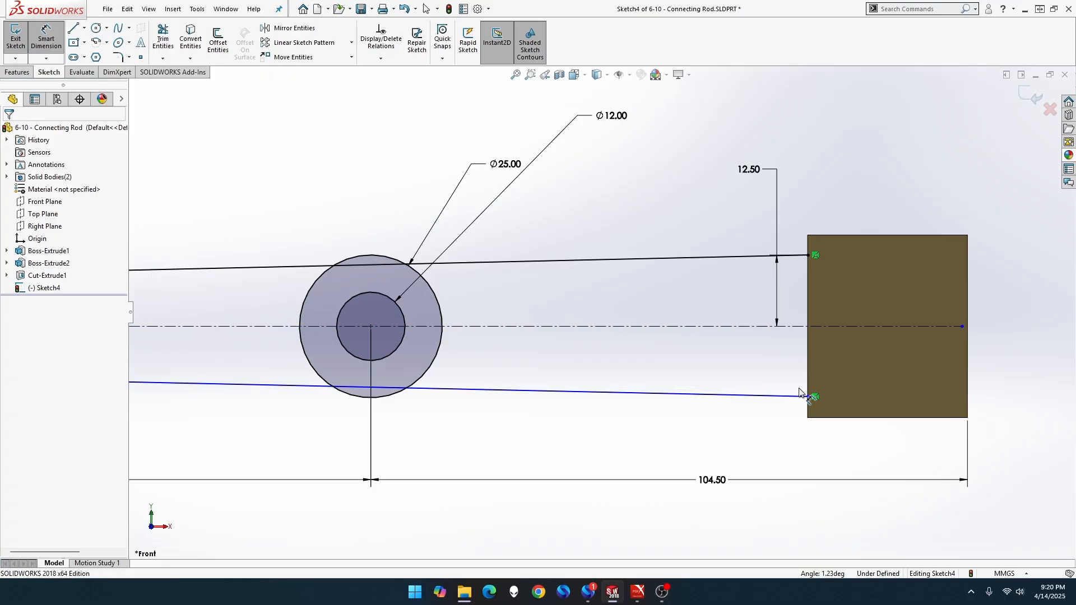
- Dimension the lower line's endpoint on the block edge 12.5 mm below the centerline
click(806, 396)
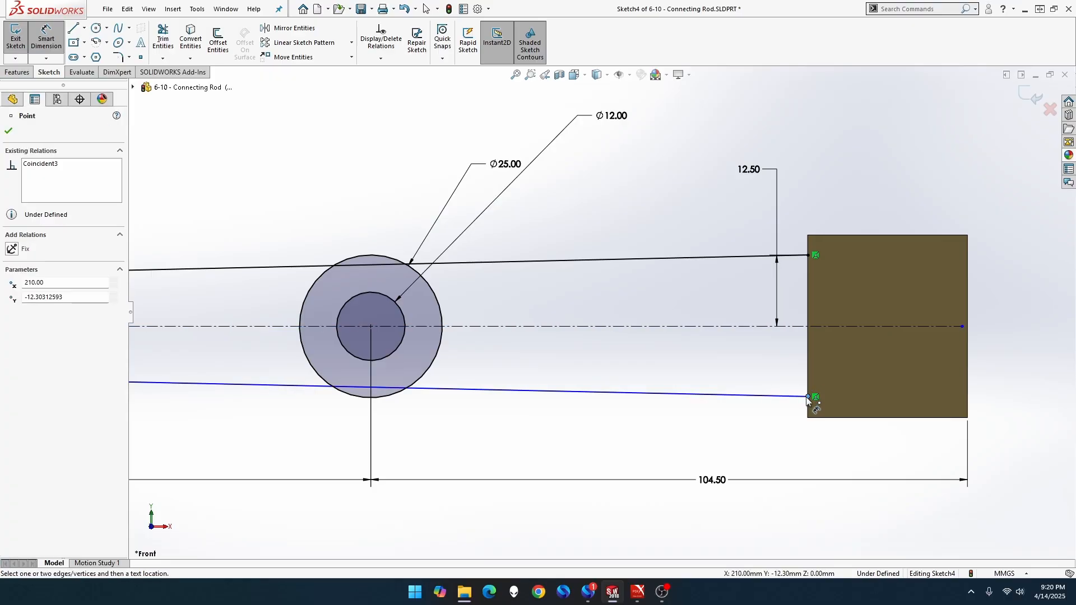
click(801, 331)
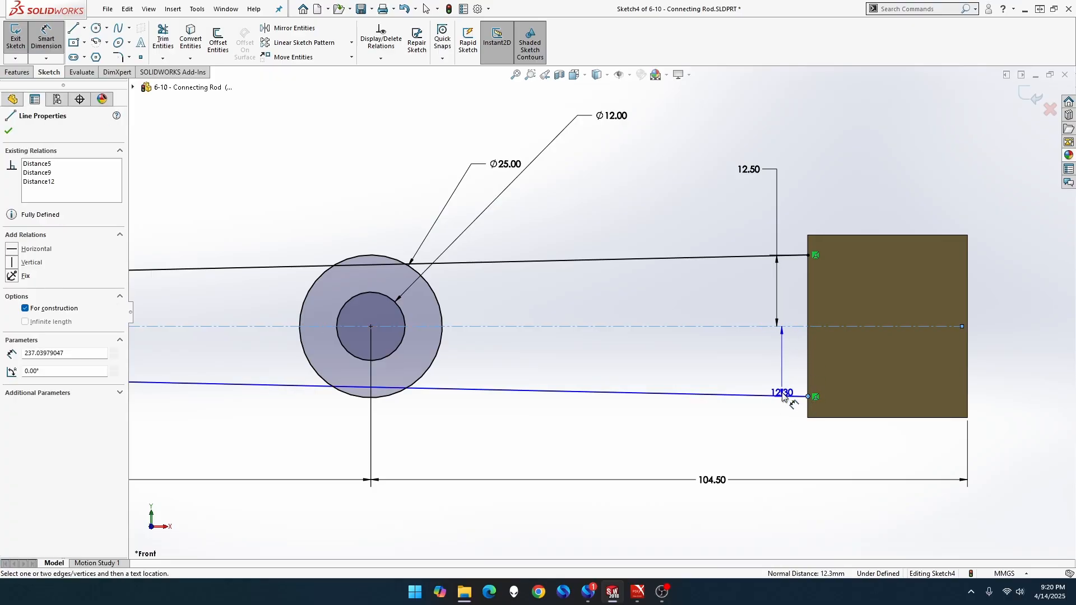
click(787, 433)
text(12.5)
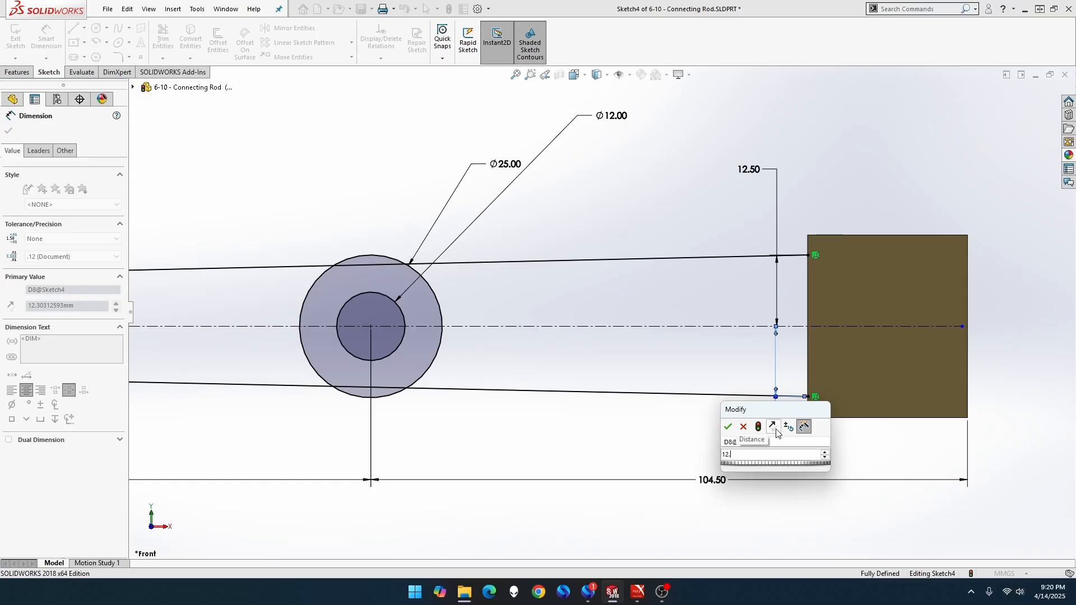
key(Return)
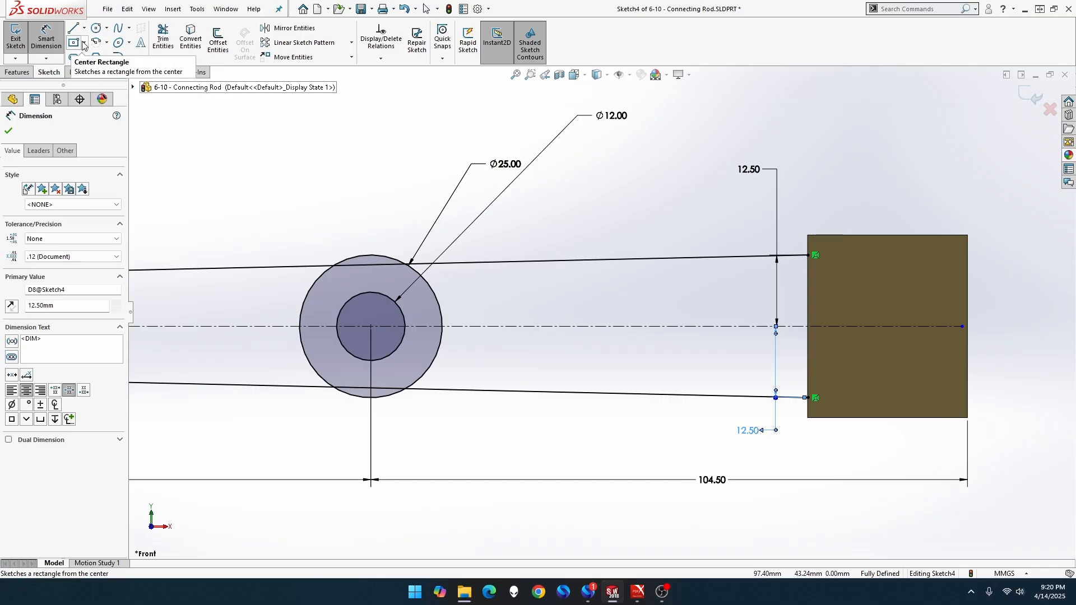
- Draw a vertical line along the block's inner edge joining the block-side endpoints of the upper and lower arm lines
click(73, 28)
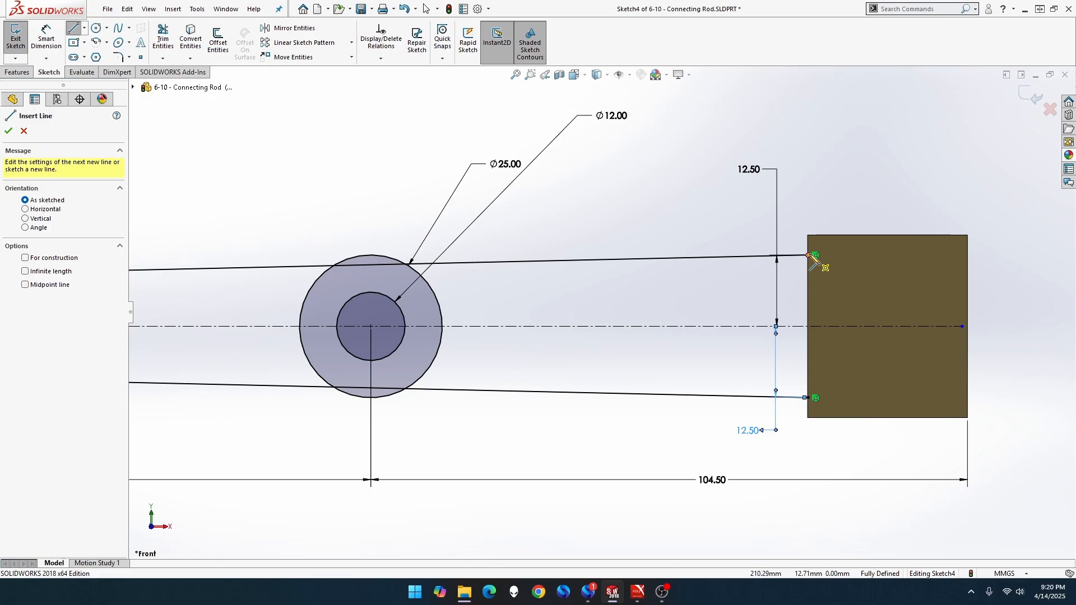
click(808, 255)
click(813, 399)
click(808, 398)
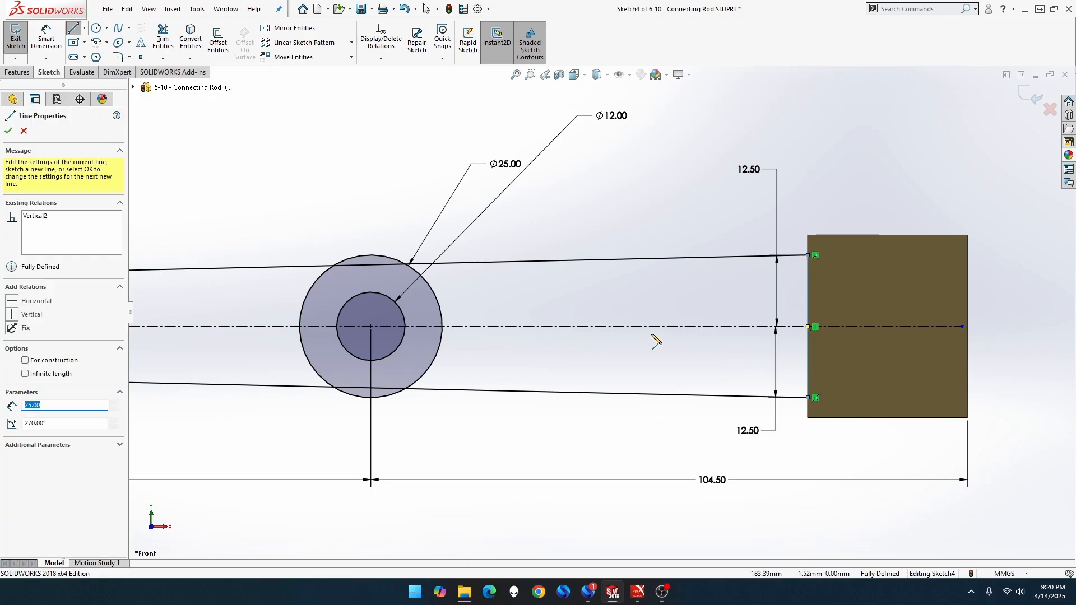
- Trim away the arm line segments inside the 25 mm circle and the circle's side arcs between the arm lines
click(163, 39)
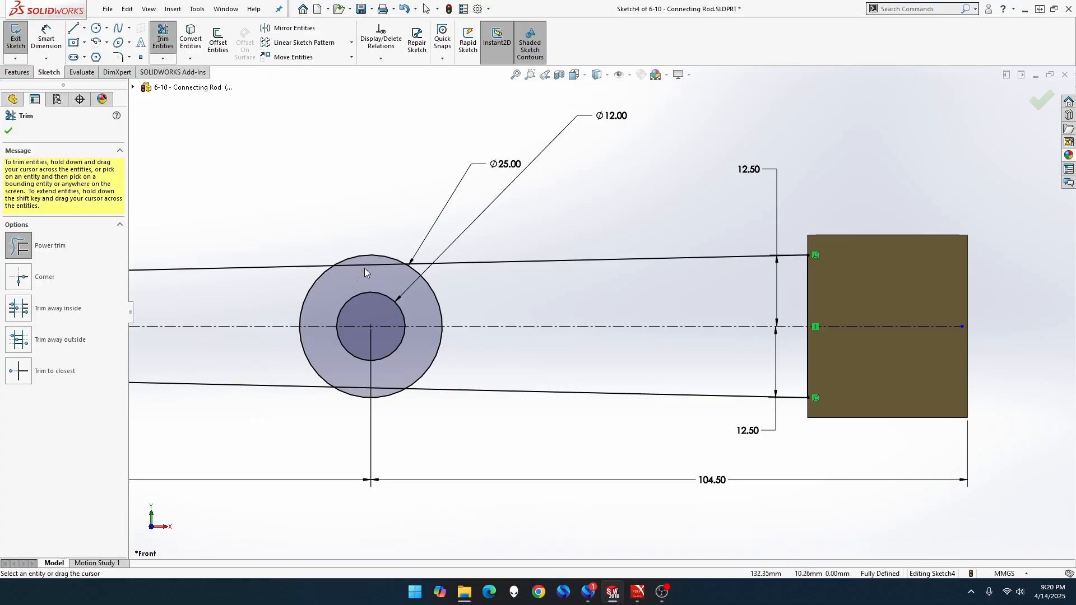
drag(364, 273, 367, 267)
drag(399, 370, 390, 387)
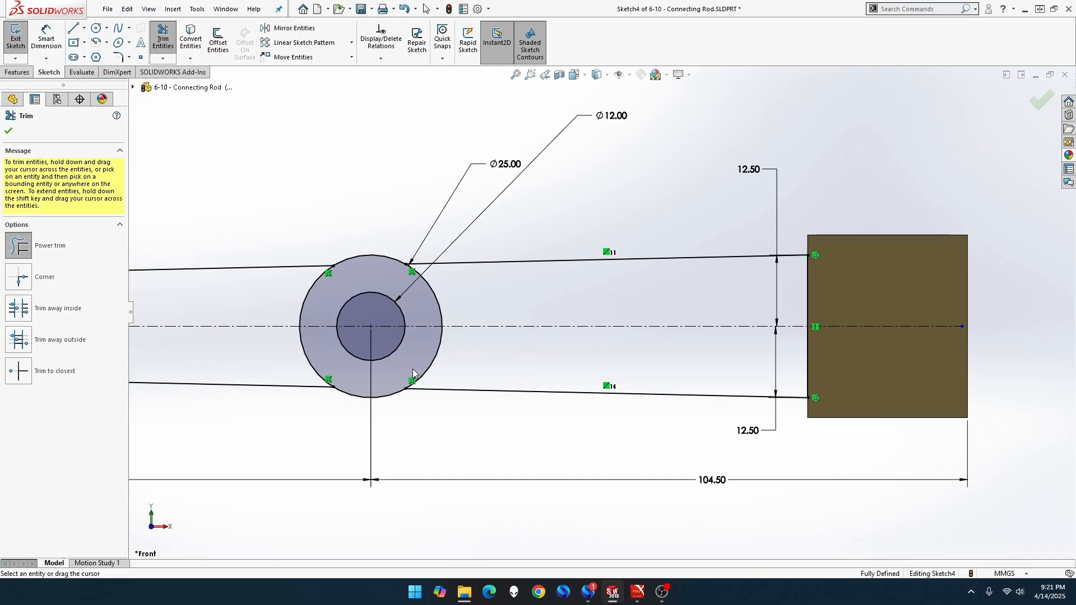
drag(388, 395, 440, 380)
mouse_move(463, 320)
mouse_down()
mouse_move(344, 290)
mouse_move(292, 294)
mouse_move(303, 337)
mouse_move(292, 369)
mouse_up()
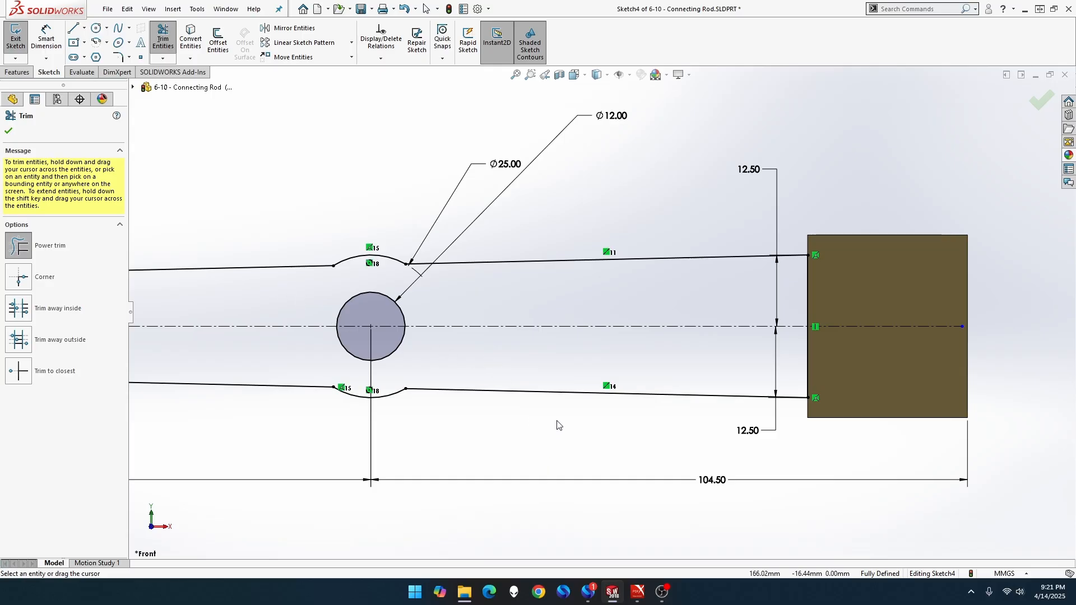
- Sketch a centerpoint arc about the origin, about 22.8 mm in radius, crossing both arm lines outside the ring
key(z)
key(z)
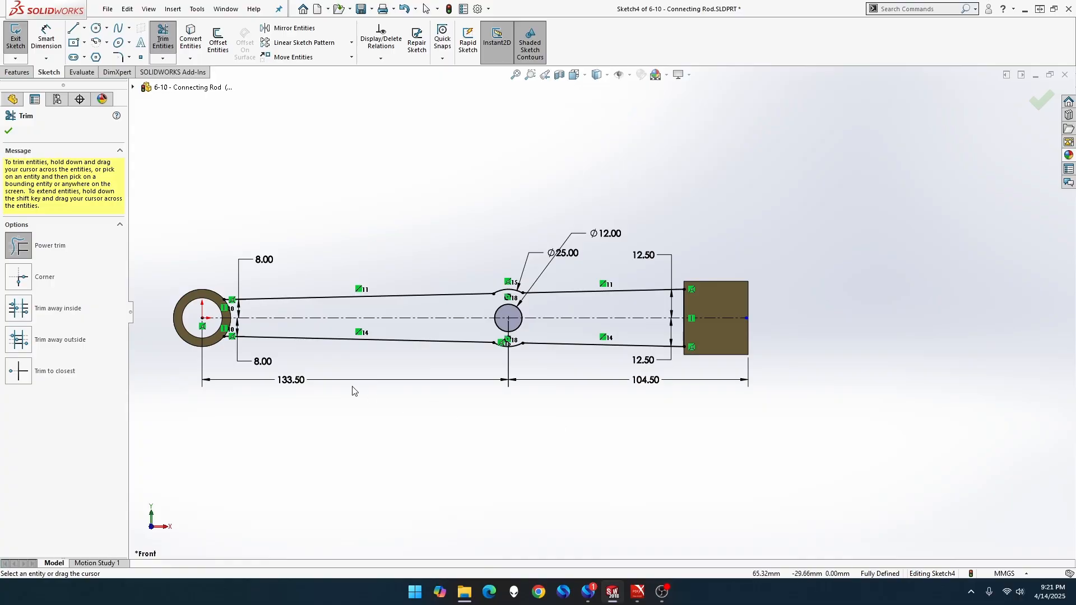
scroll(234, 335, down, 5)
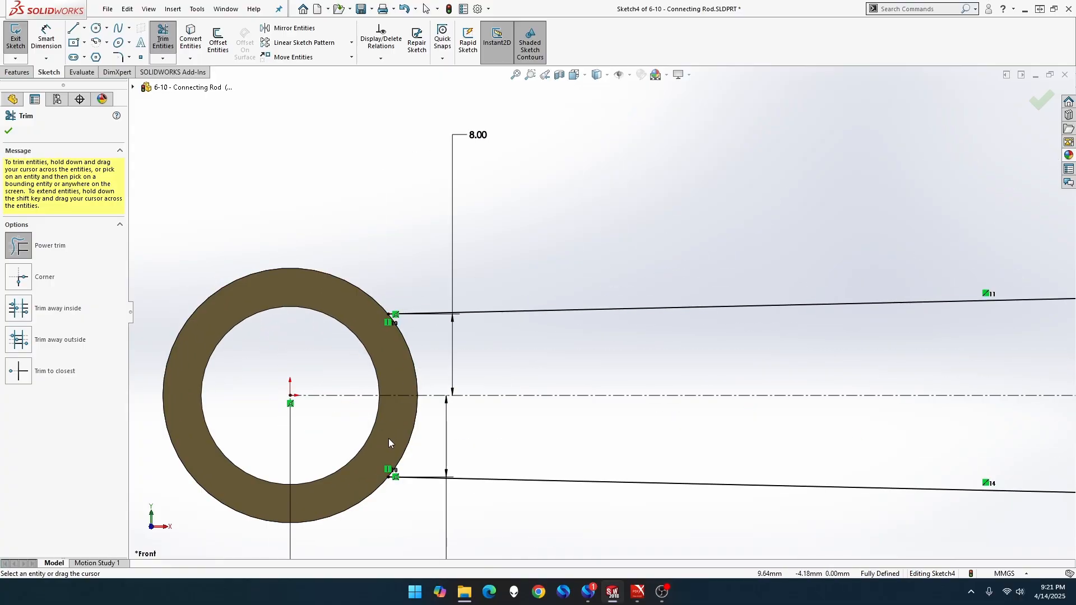
click(100, 44)
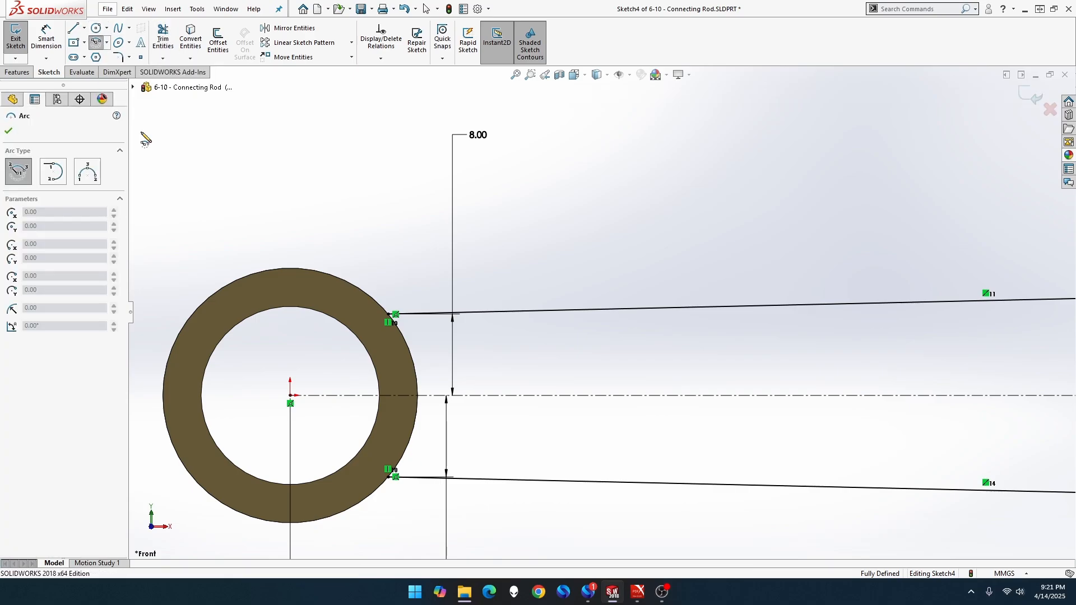
click(290, 396)
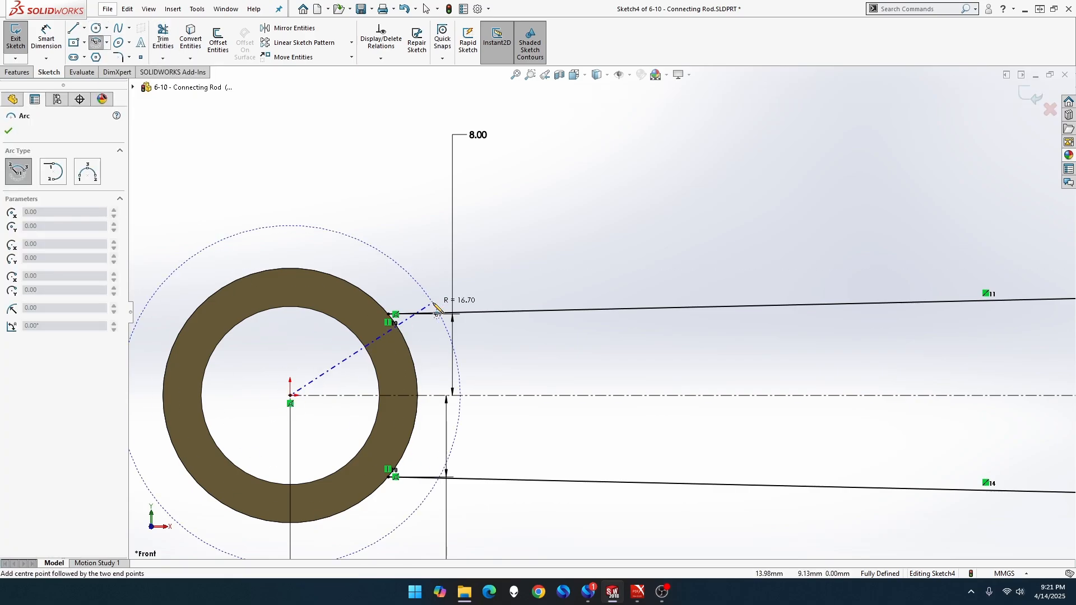
click(478, 260)
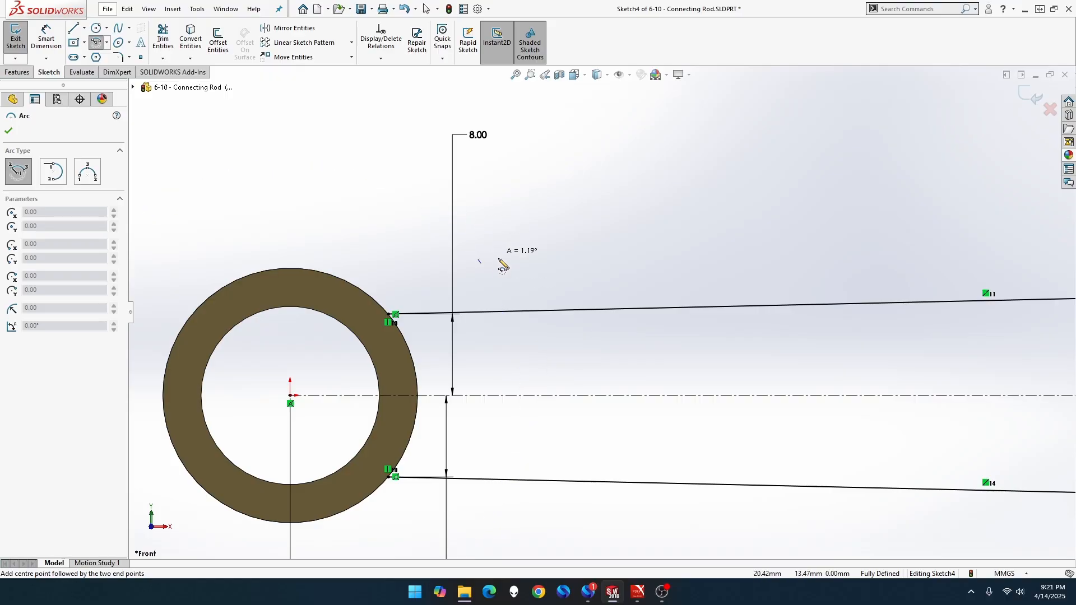
click(521, 522)
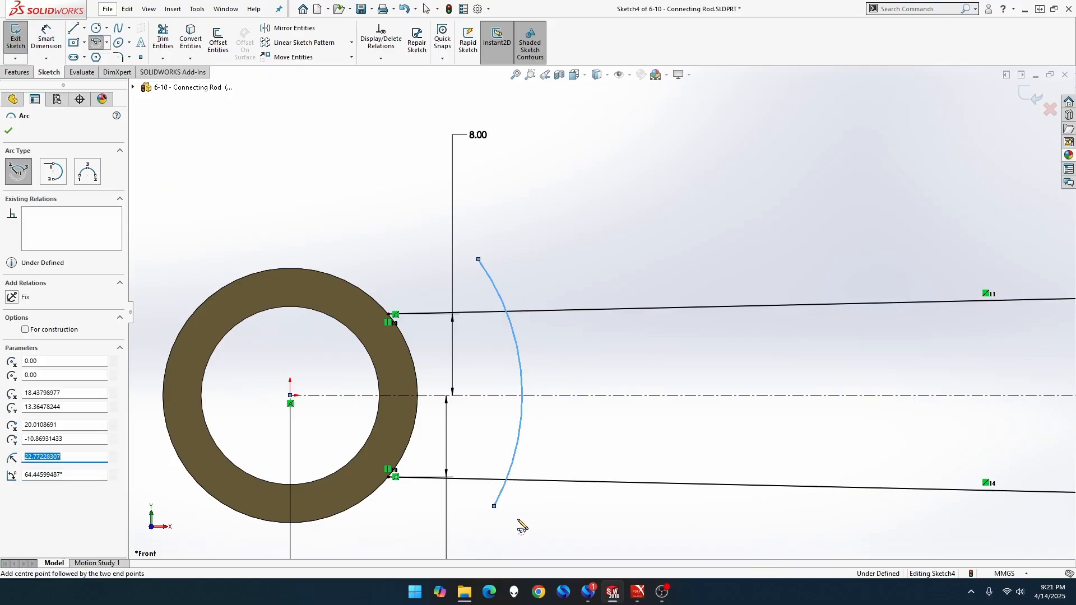
key(Escape)
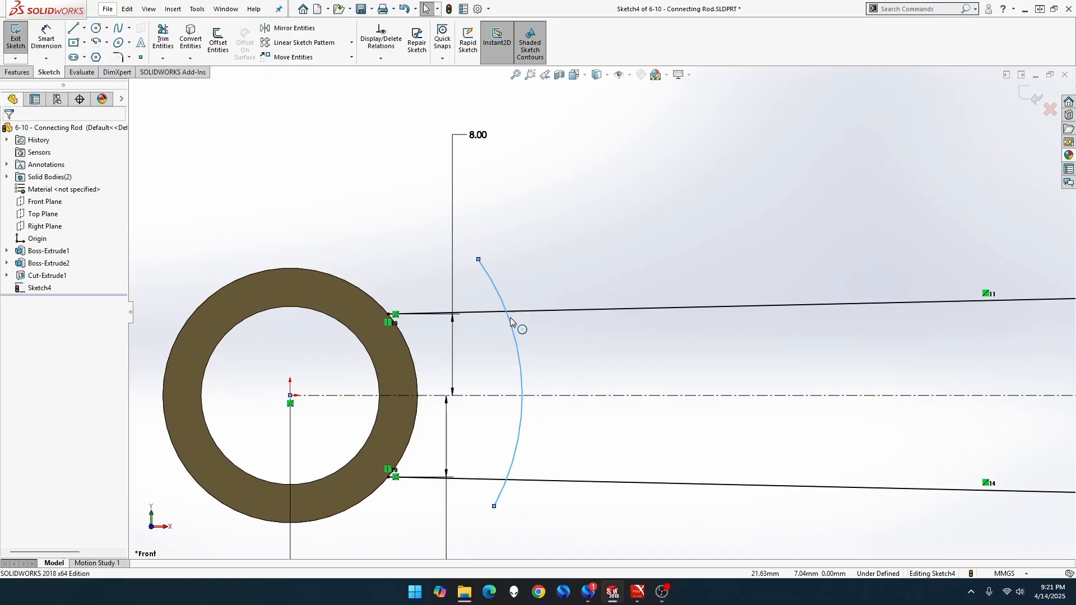
- Merge the arc's lower and upper endpoints with the ring-side endpoints of the corresponding arm lines
click(494, 506)
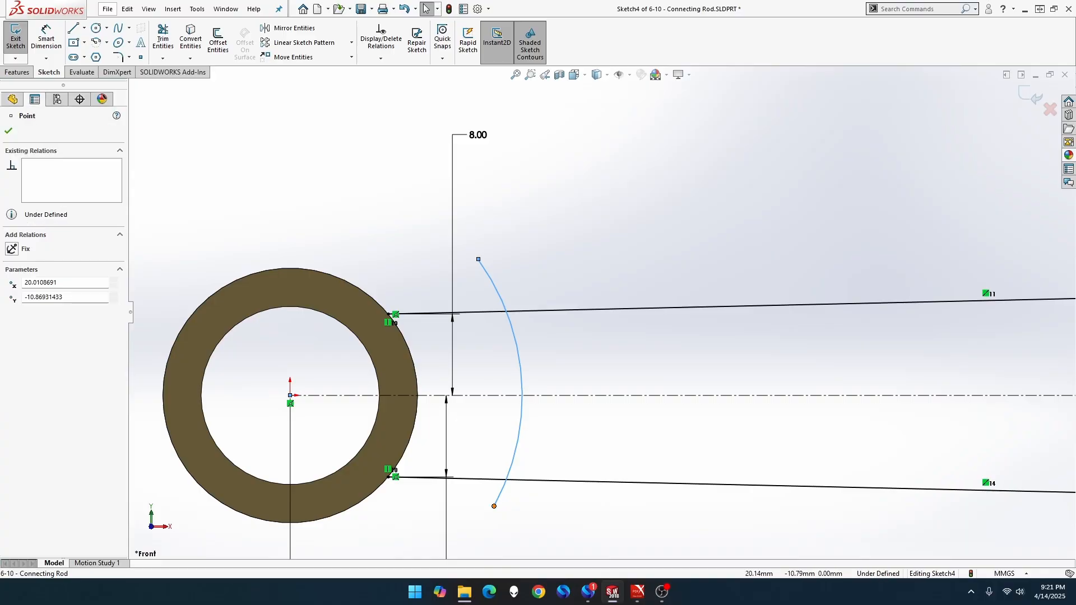
ctrl+click(389, 478)
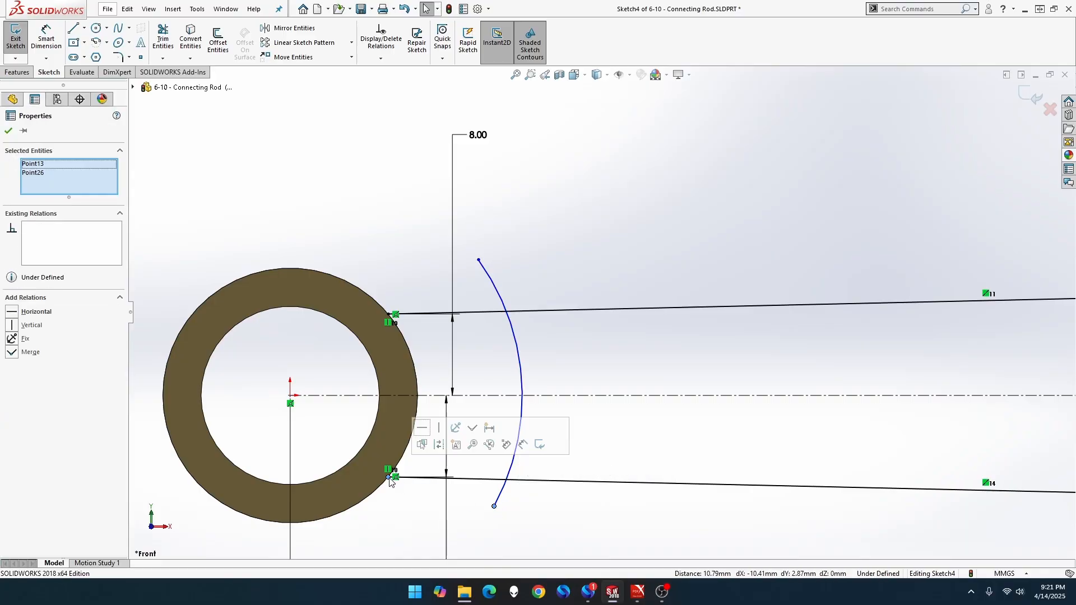
click(472, 428)
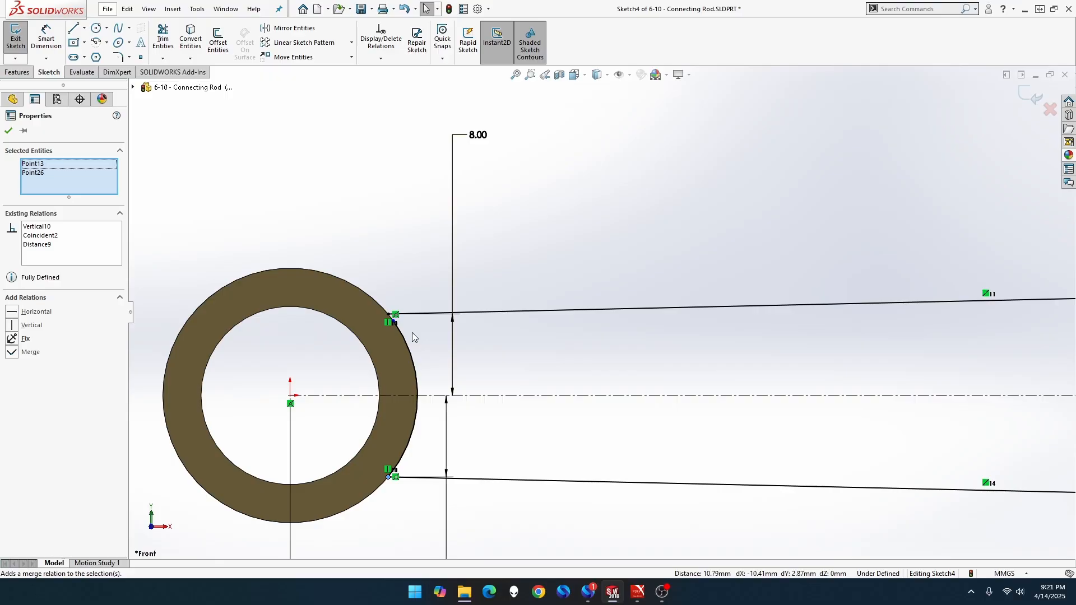
click(396, 323)
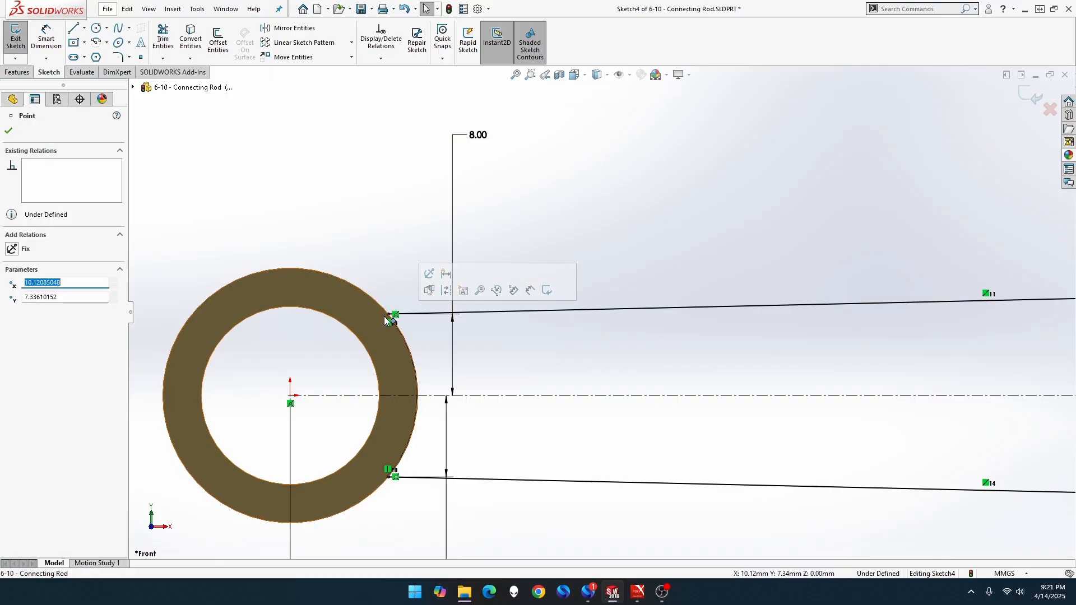
ctrl+click(386, 314)
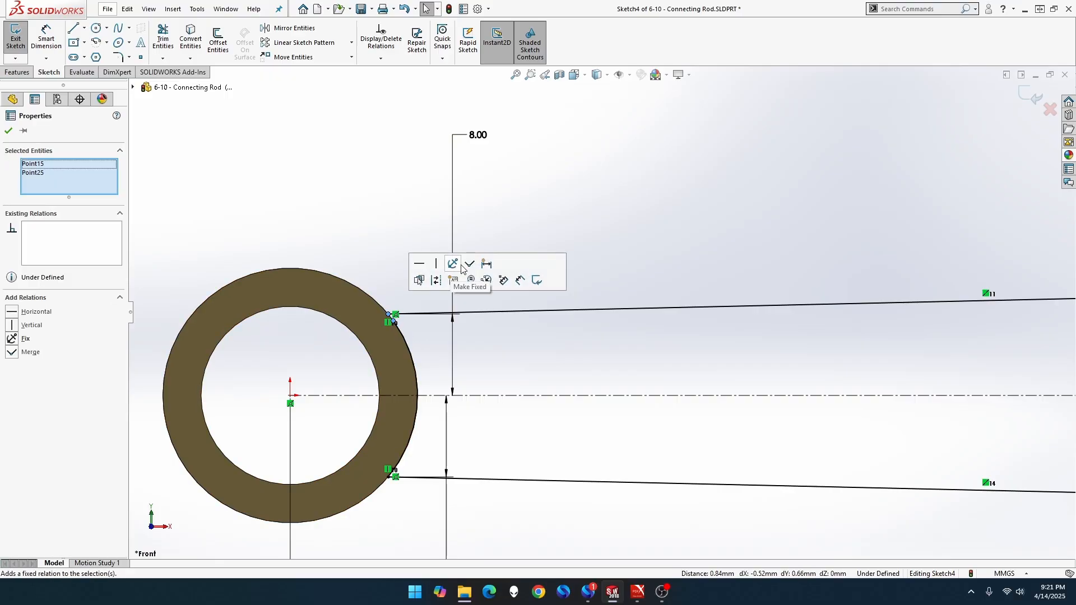
click(469, 266)
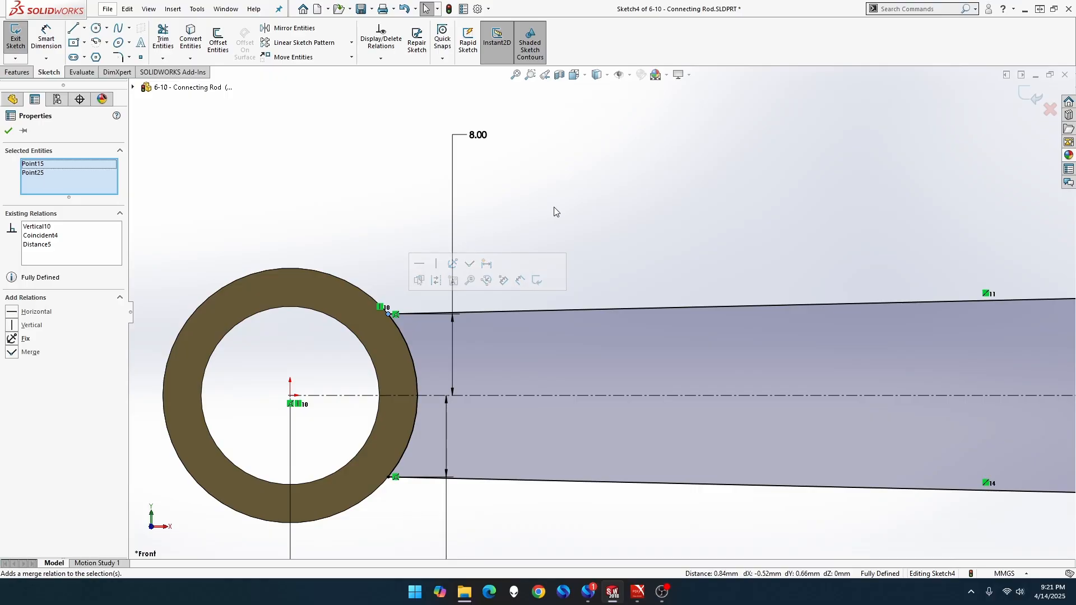
- Exit the arm sketch and extrude it 9 mm with the Mid Plane end condition, merging the result
scroll(554, 207, up, 5)
scroll(554, 207, up, 2)
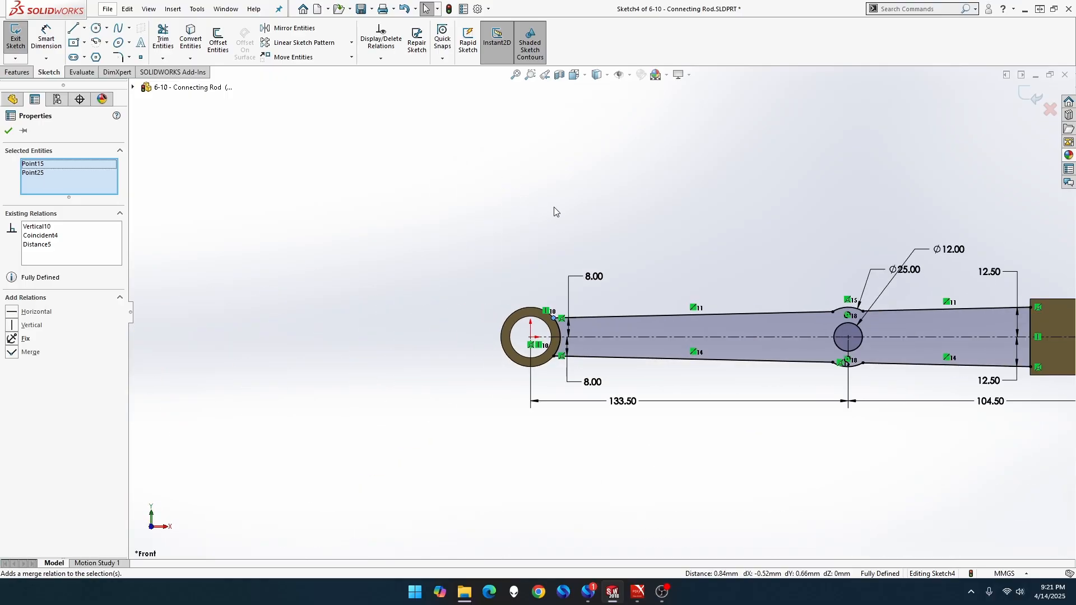
click(522, 82)
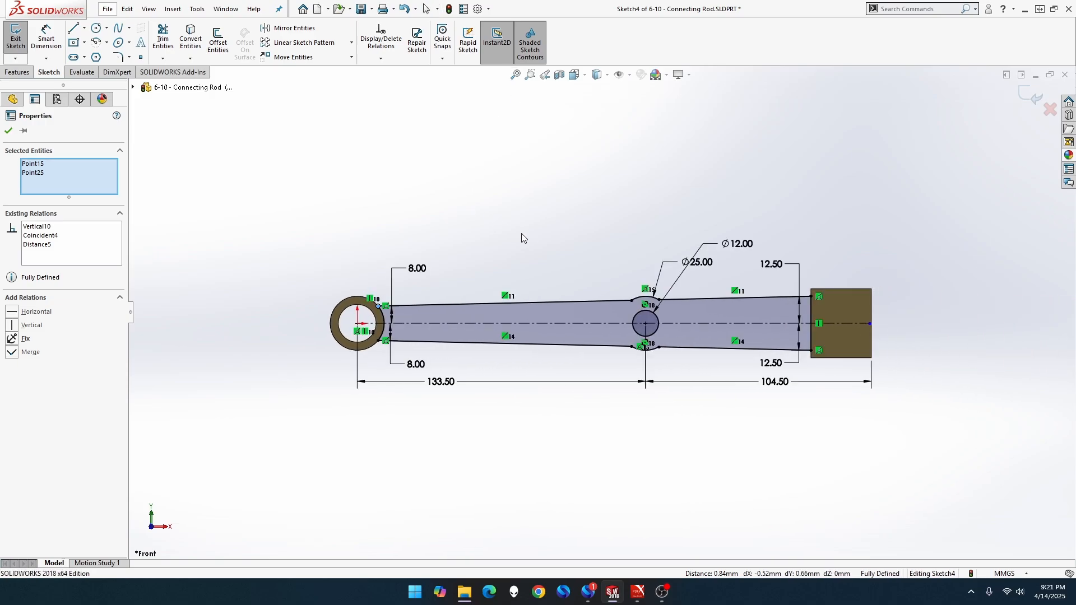
mouse_move(522, 233)
middle_down()
mouse_move(586, 259)
mouse_move(617, 312)
middle_up()
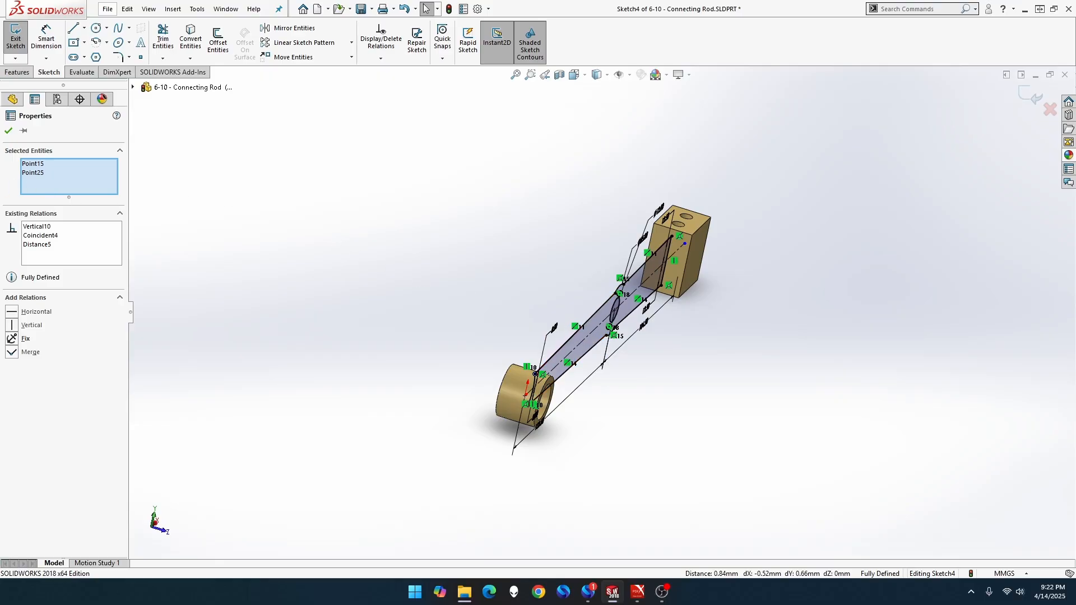
click(15, 38)
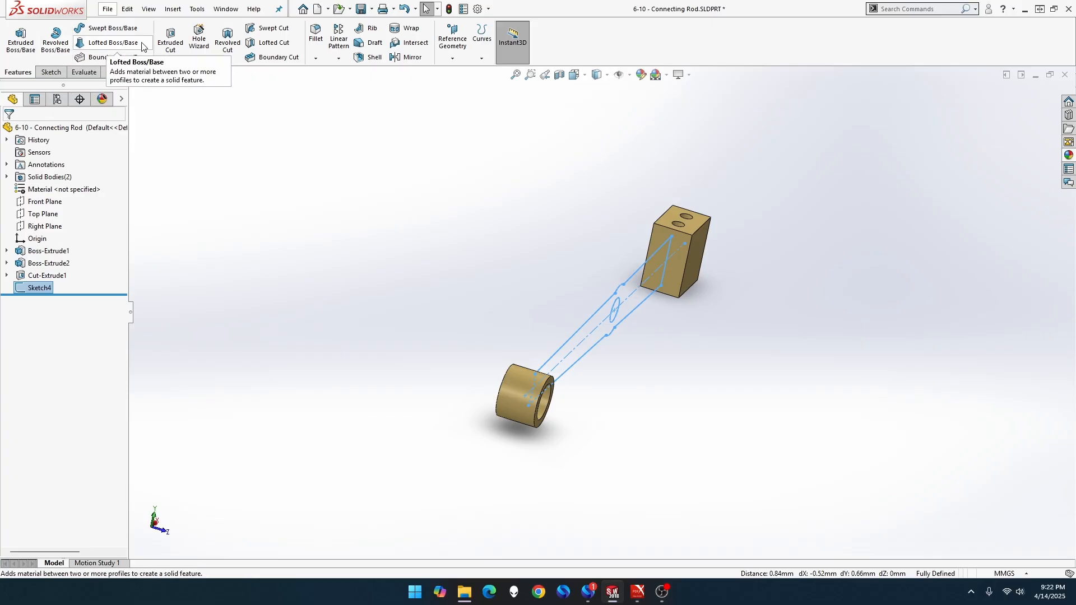
click(24, 39)
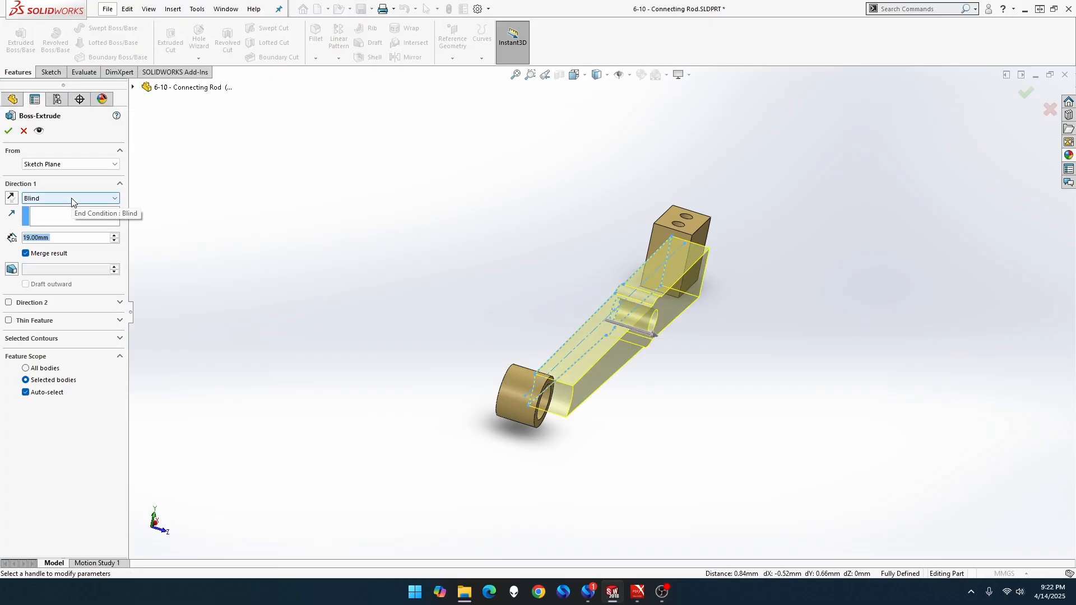
text(9)
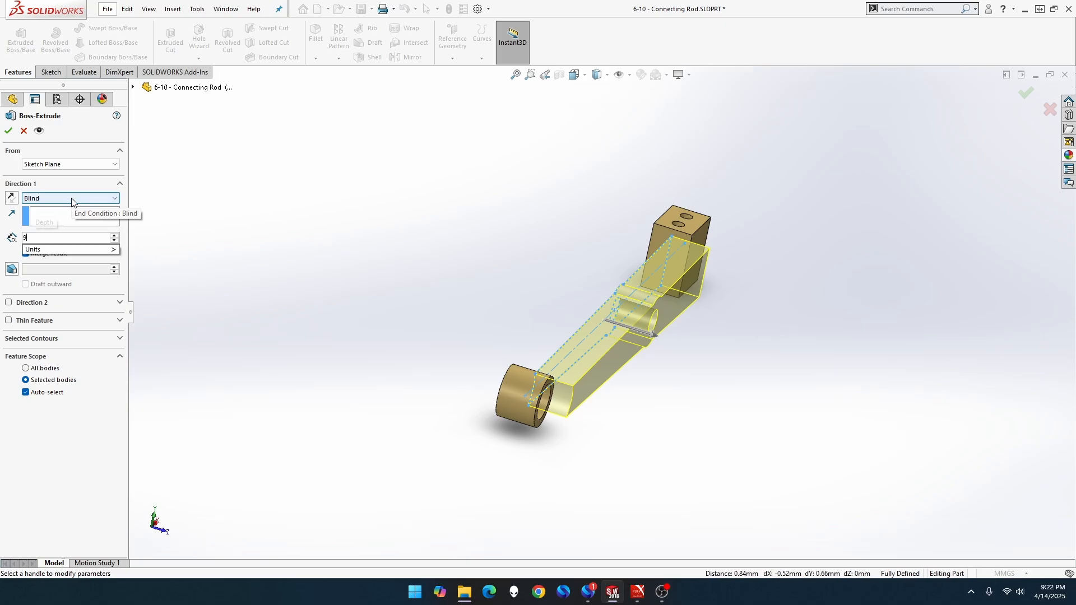
key(Tab)
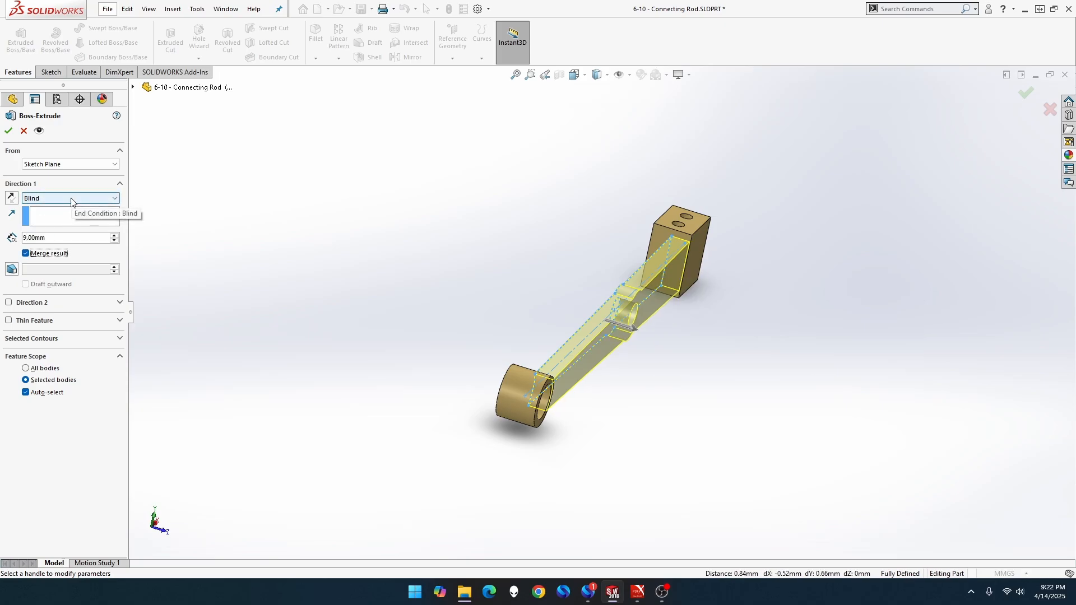
click(72, 199)
click(63, 253)
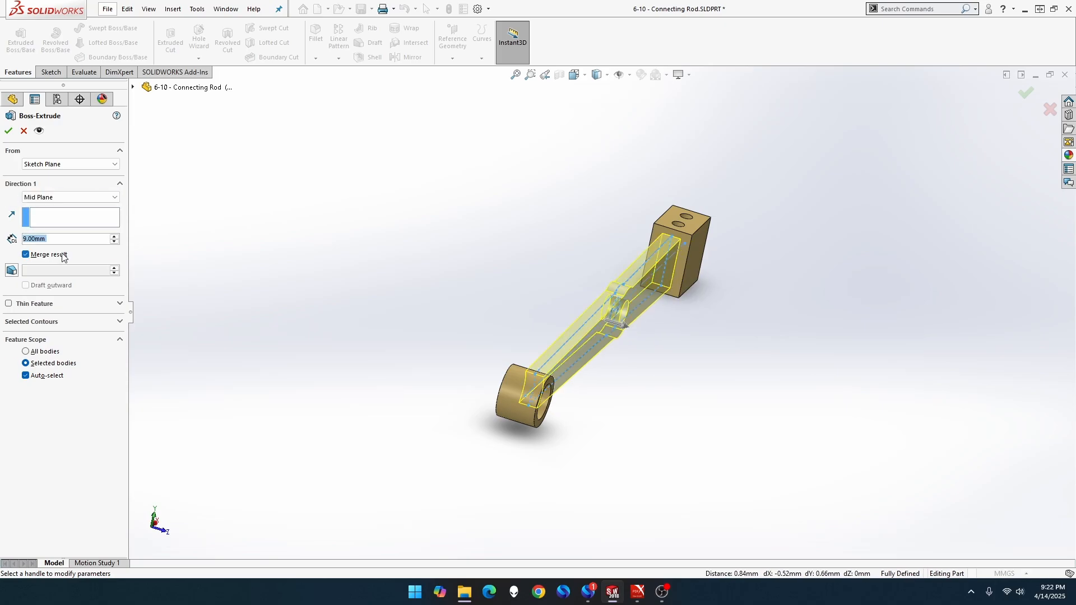
click(8, 131)
click(329, 255)
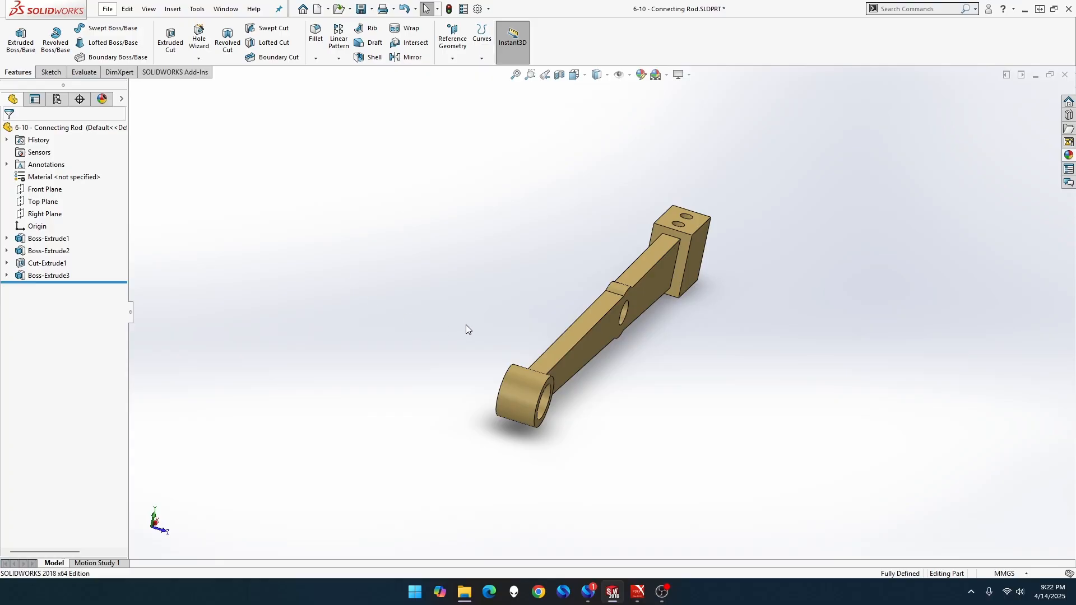
- Fillet the four edges where the arm meets the drilled end block with a 4 mm radius
middle_drag(466, 325, 406, 281)
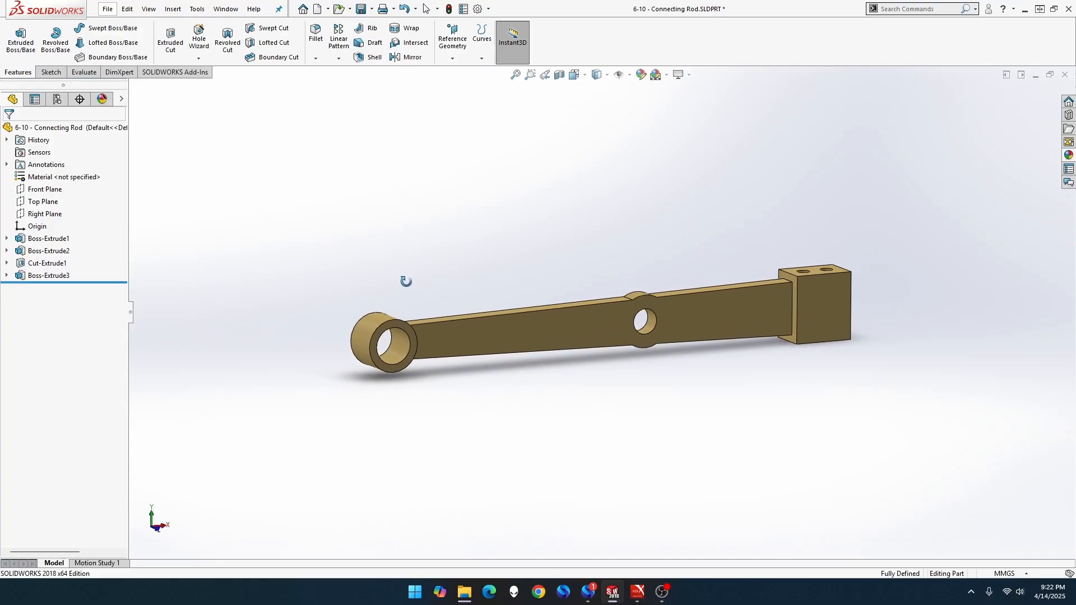
click(516, 75)
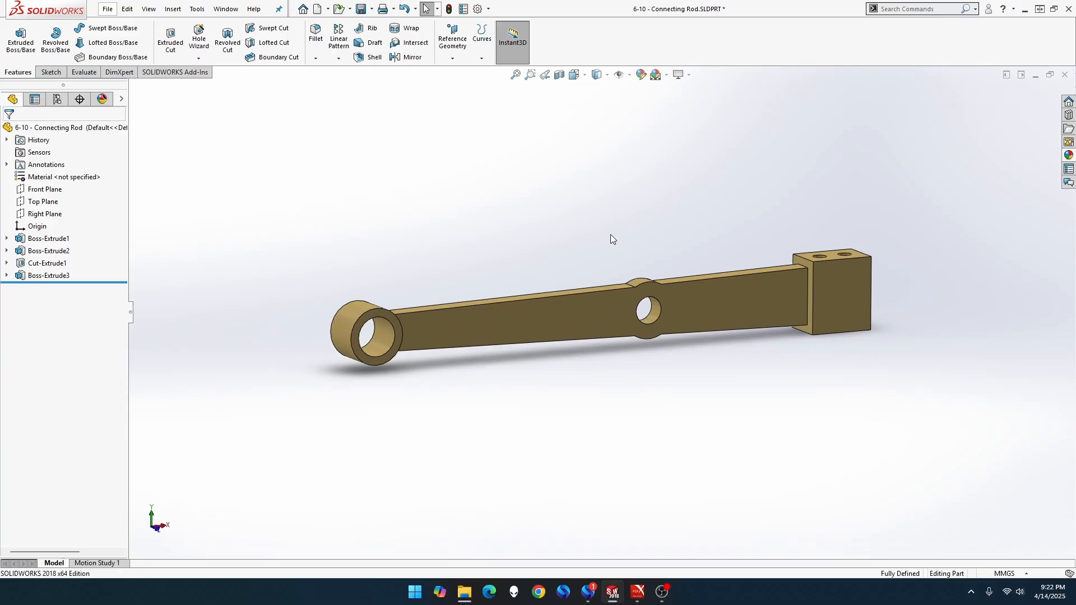
scroll(611, 234, down, 1)
scroll(722, 295, down, 1)
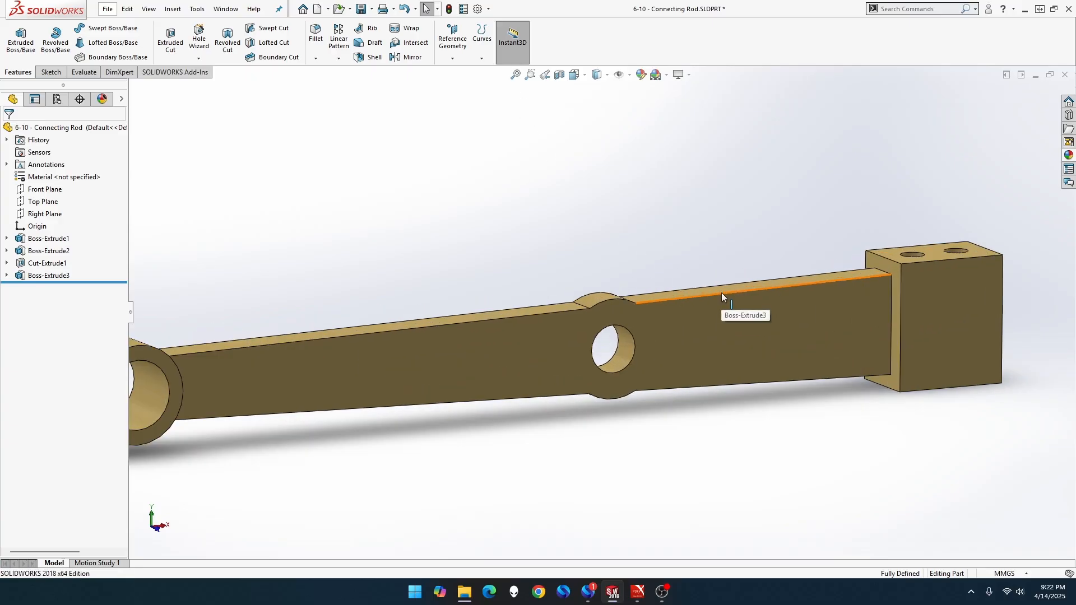
scroll(721, 295, up, 1)
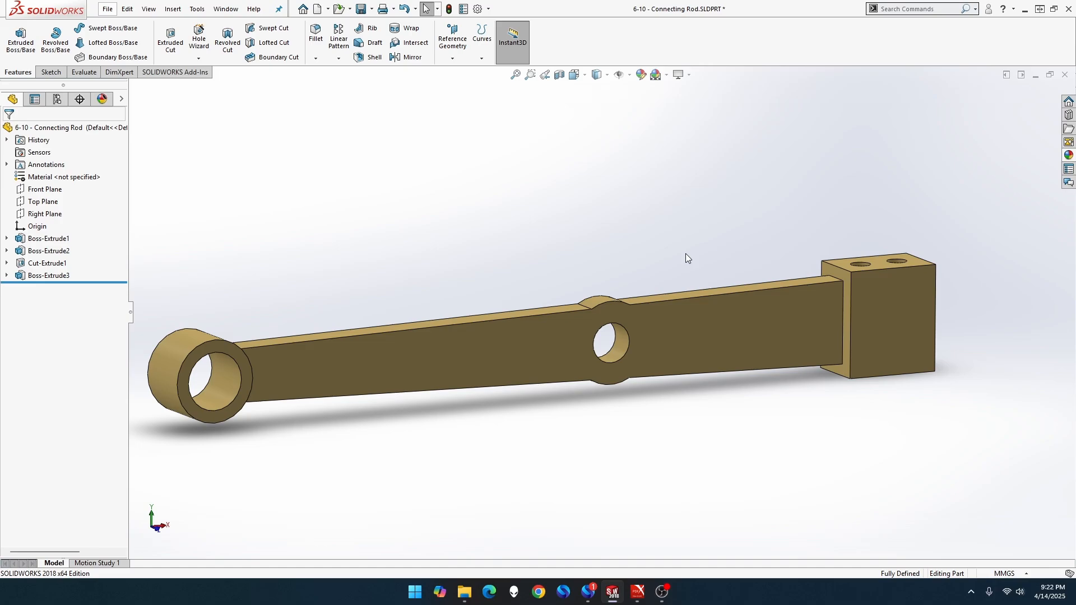
click(318, 35)
text(4)
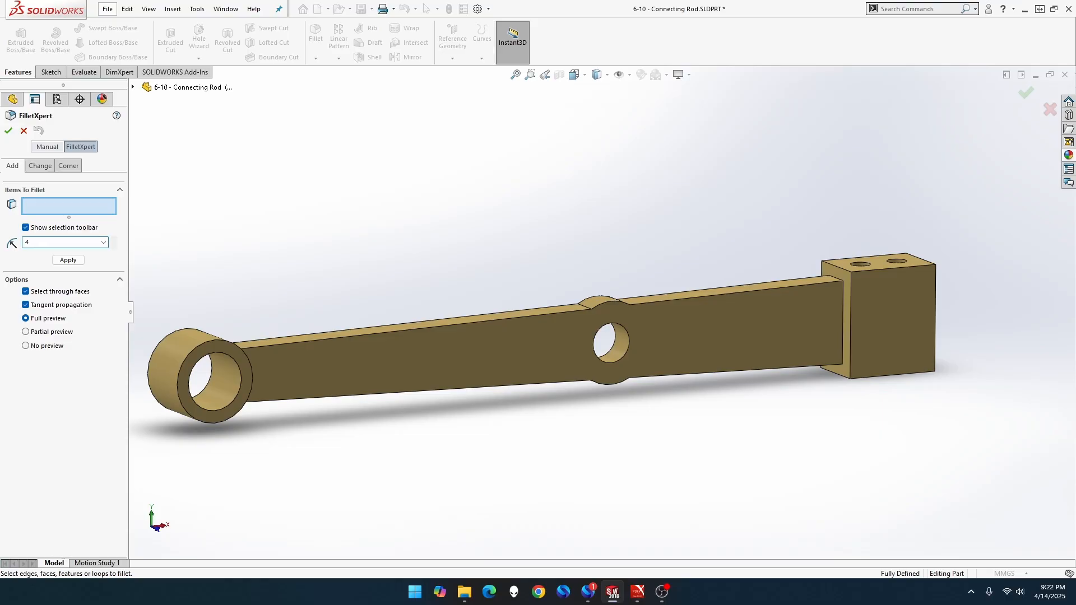
key(Tab)
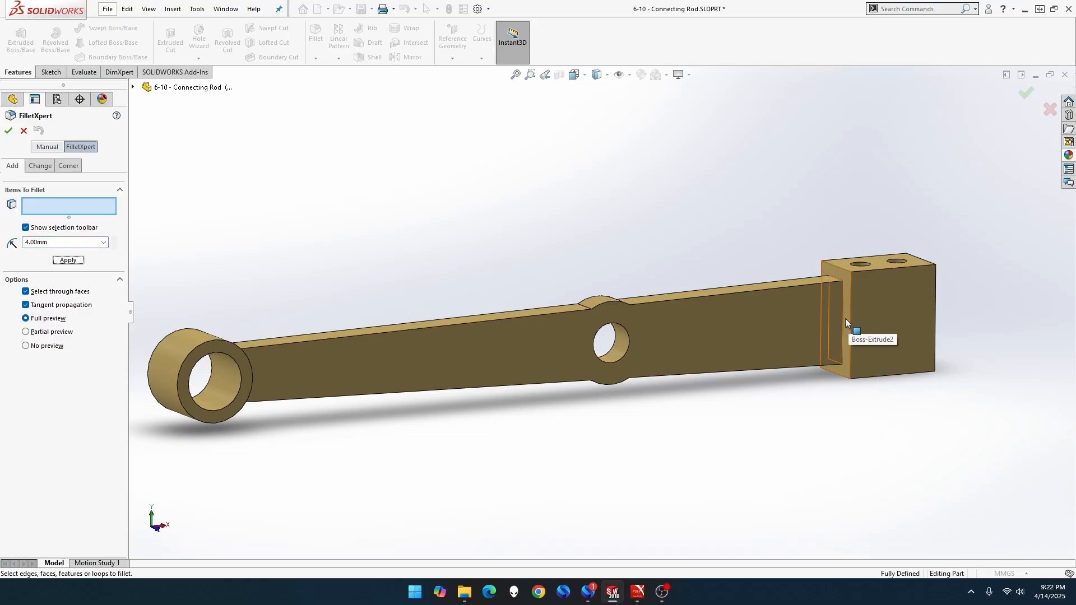
click(845, 319)
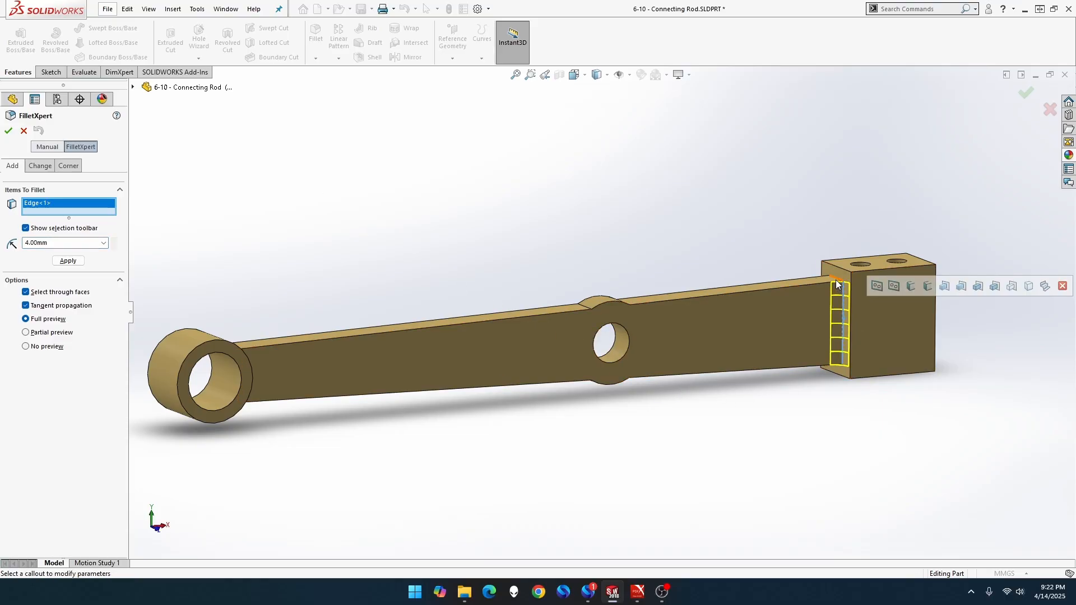
click(835, 281)
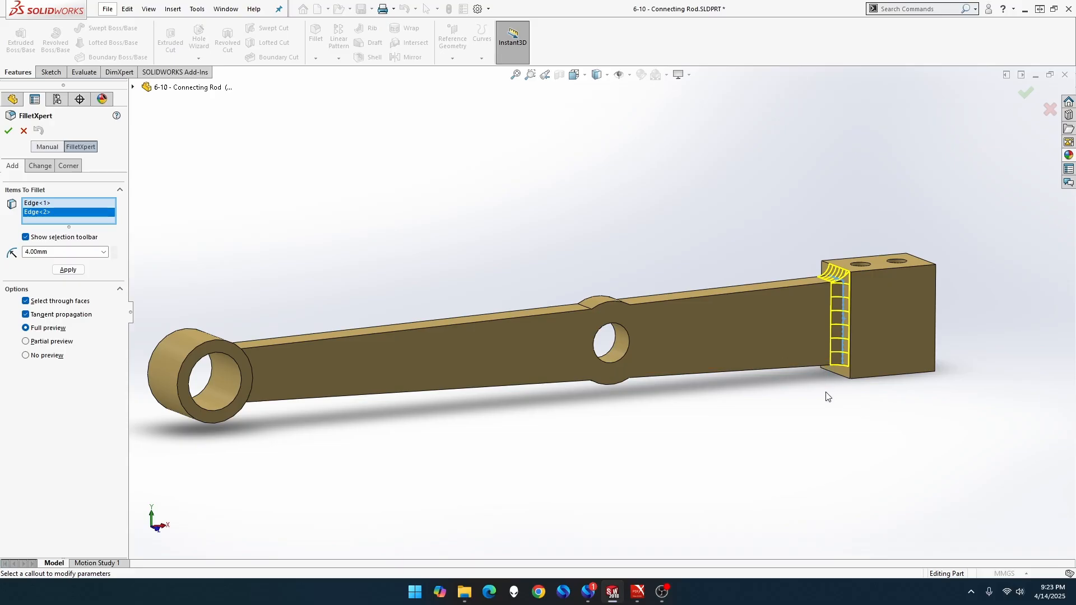
middle_drag(826, 397, 591, 396)
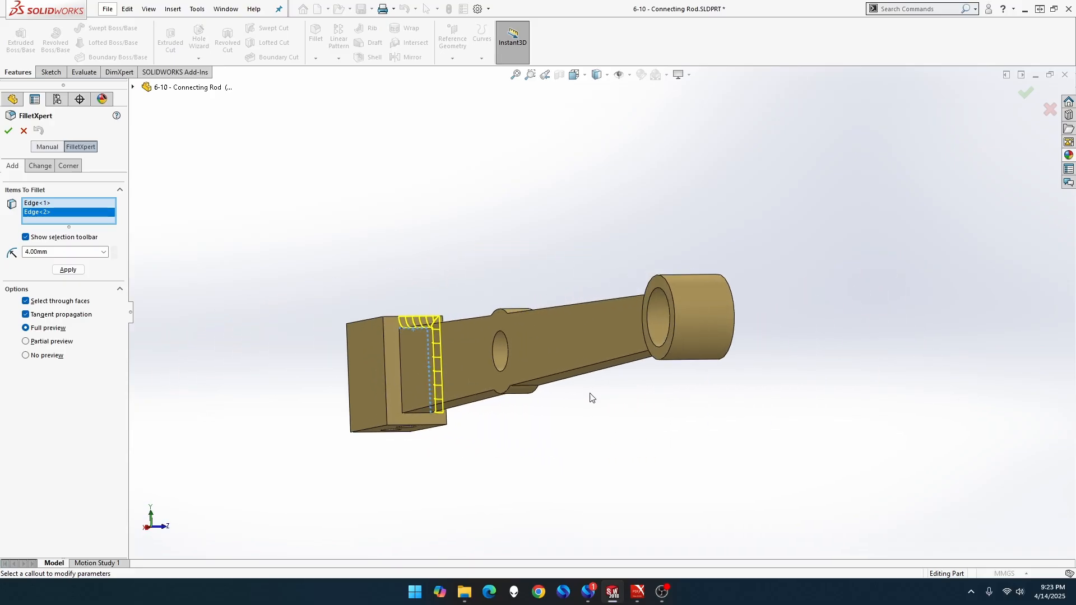
click(417, 413)
click(403, 395)
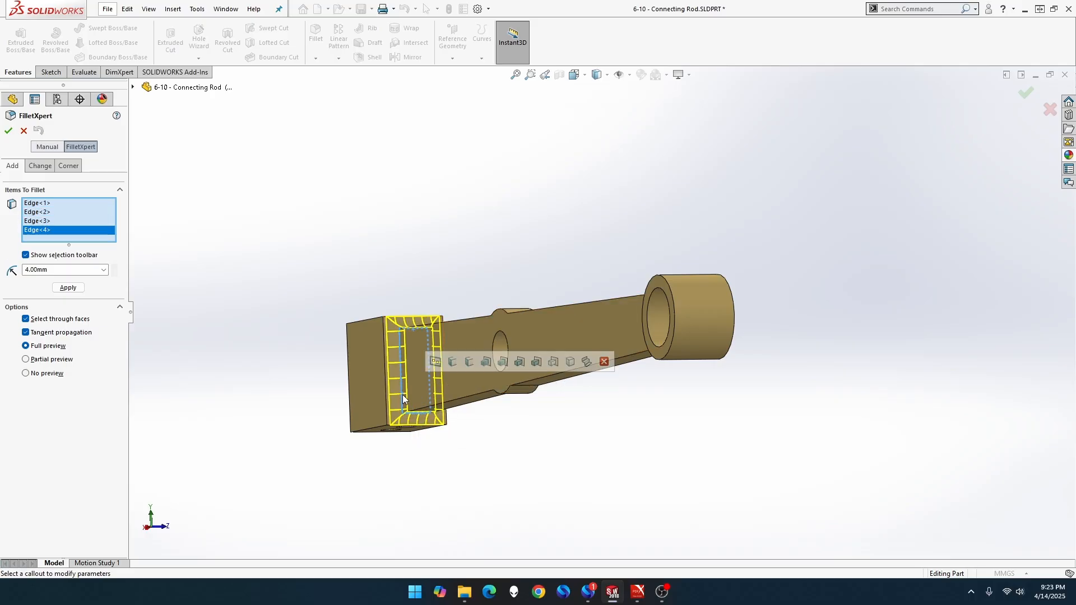
click(8, 130)
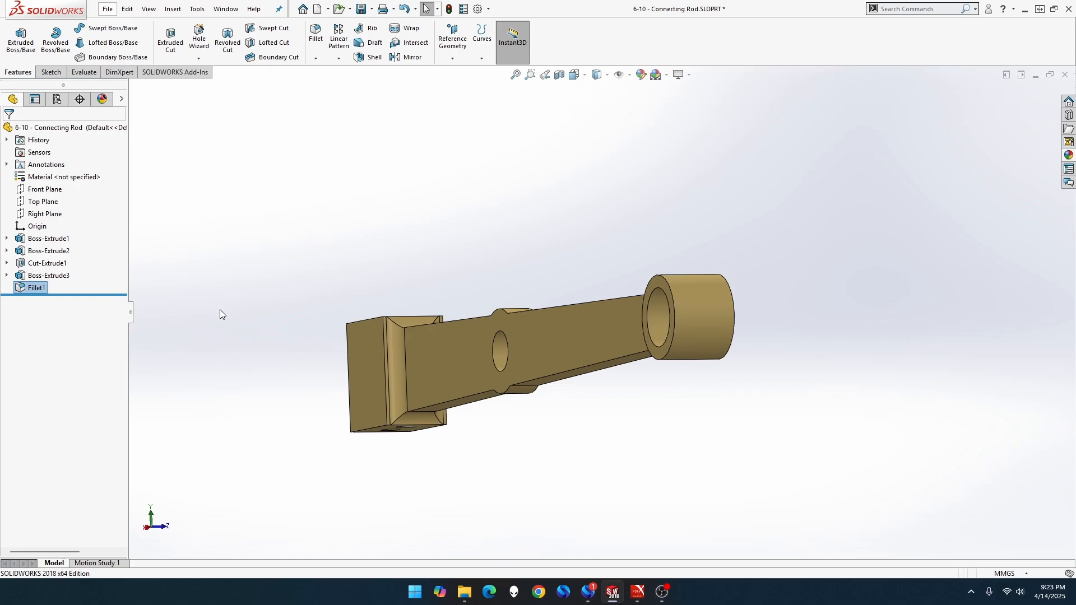
- Fillet the four edges where the arm meets the ring with a 4 mm radius
scroll(225, 316, down, 1)
middle_drag(236, 308, 391, 416)
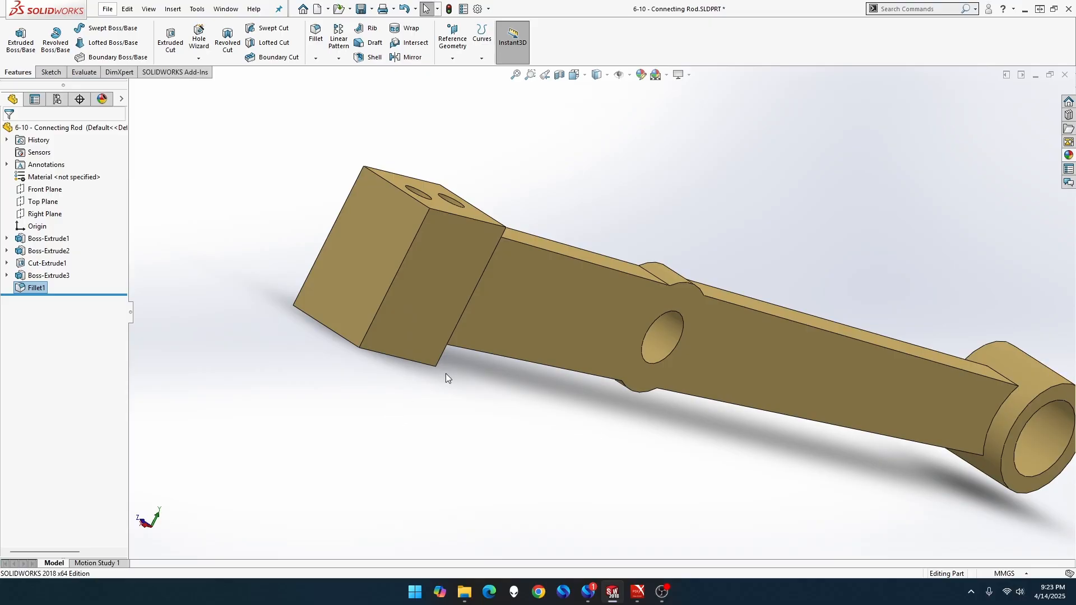
key(f)
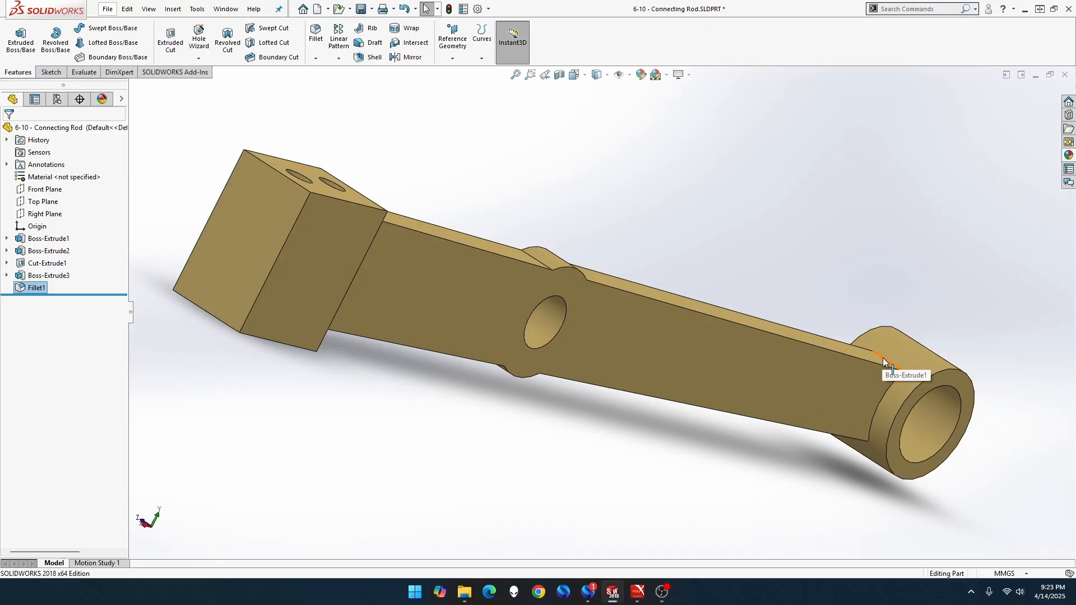
click(315, 33)
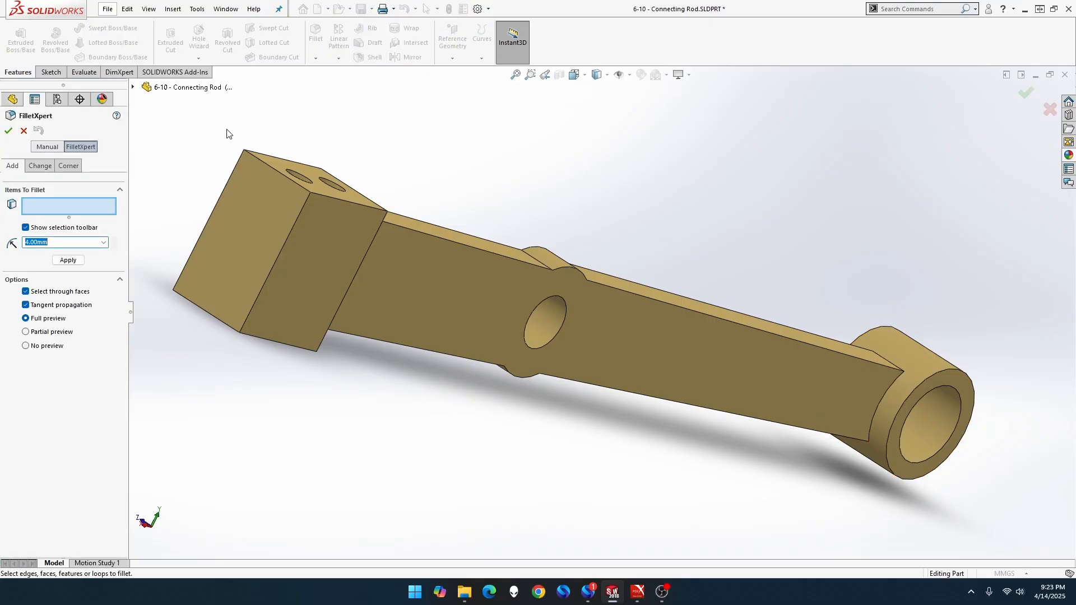
click(887, 368)
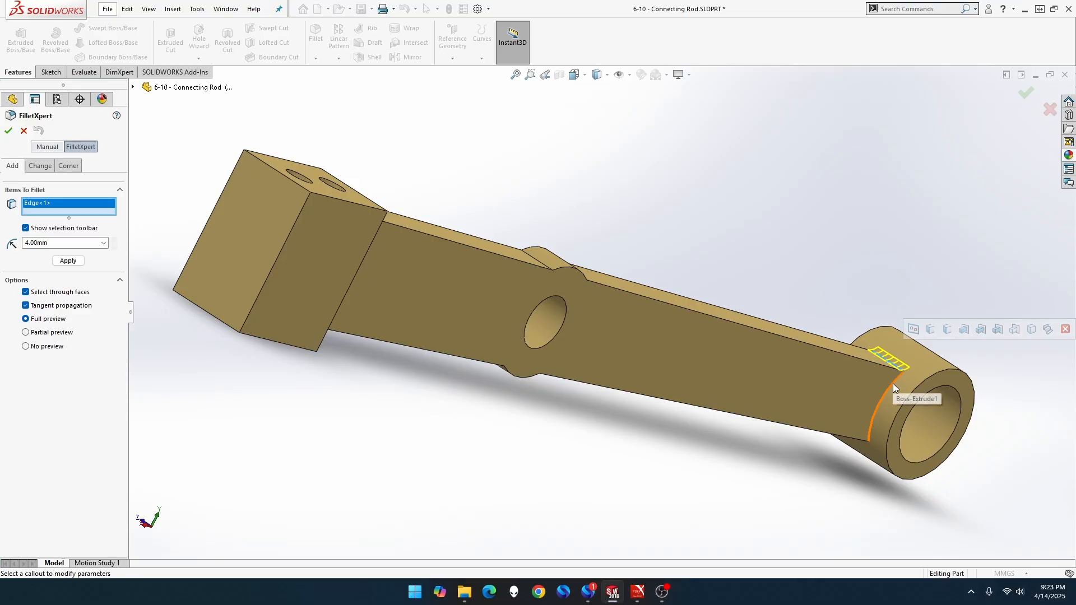
click(893, 384)
middle_drag(871, 438, 633, 420)
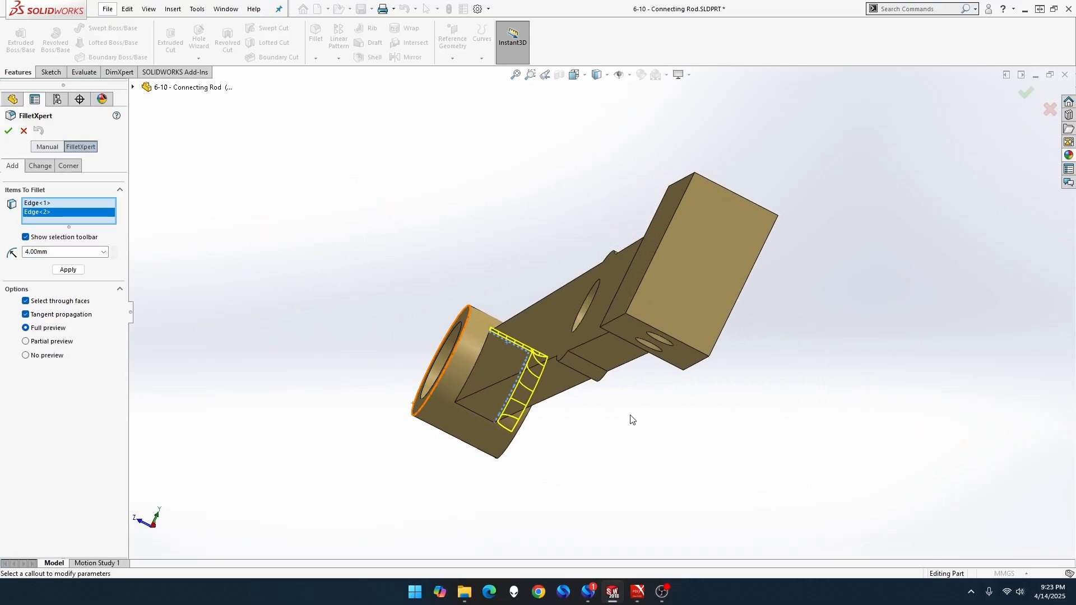
click(468, 411)
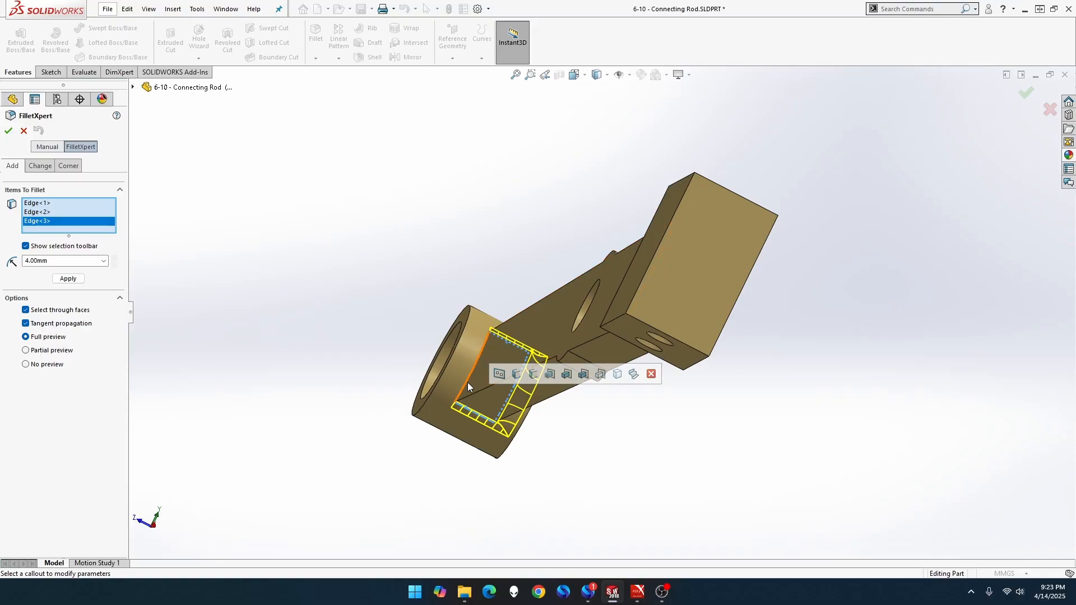
click(468, 382)
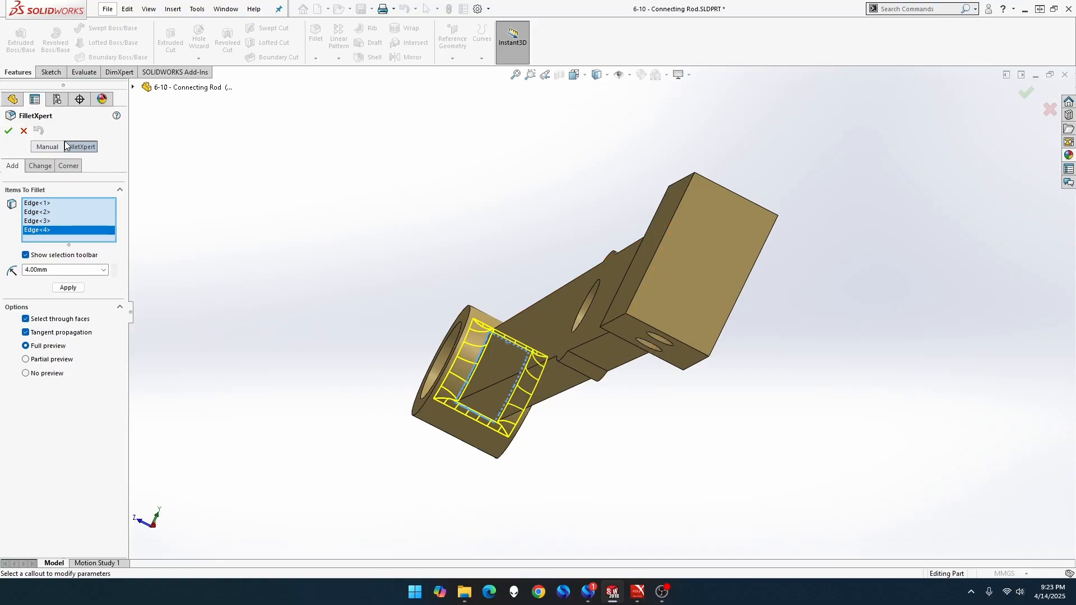
click(8, 130)
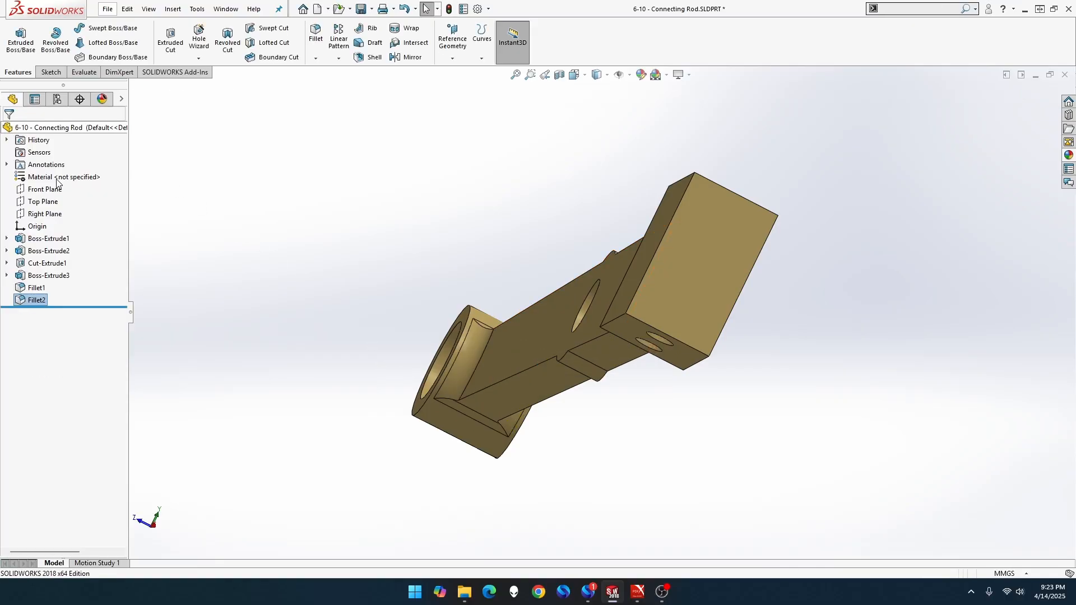
- Examine the fillets at the arm's ring junction up close and the whole connecting rod from several angles
click(247, 298)
middle_drag(247, 298, 176, 287)
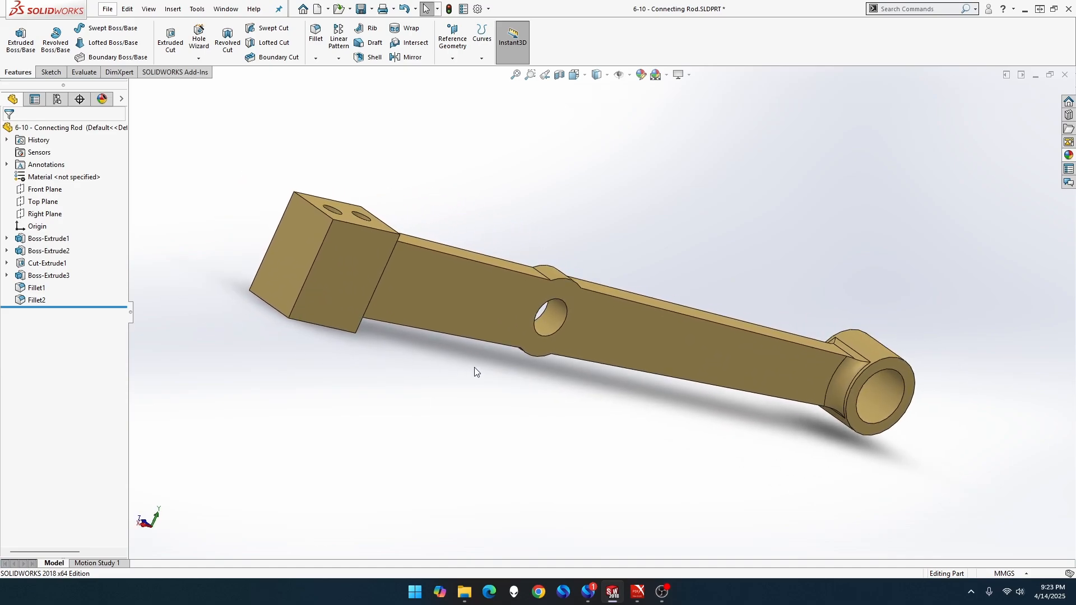
scroll(779, 358, up, 3)
scroll(778, 358, down, 6)
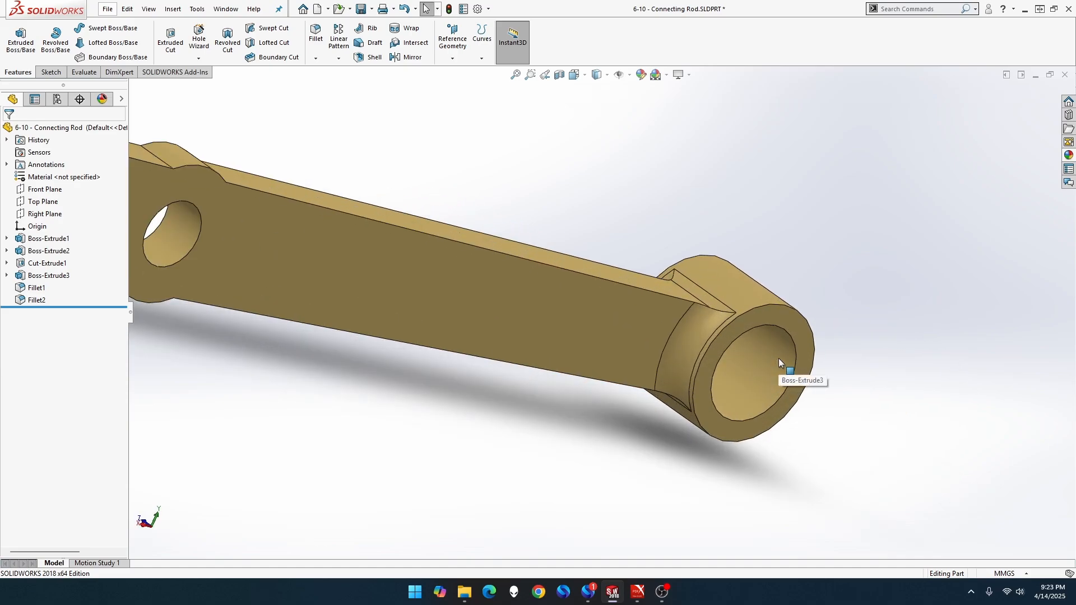
scroll(778, 359, up, 3)
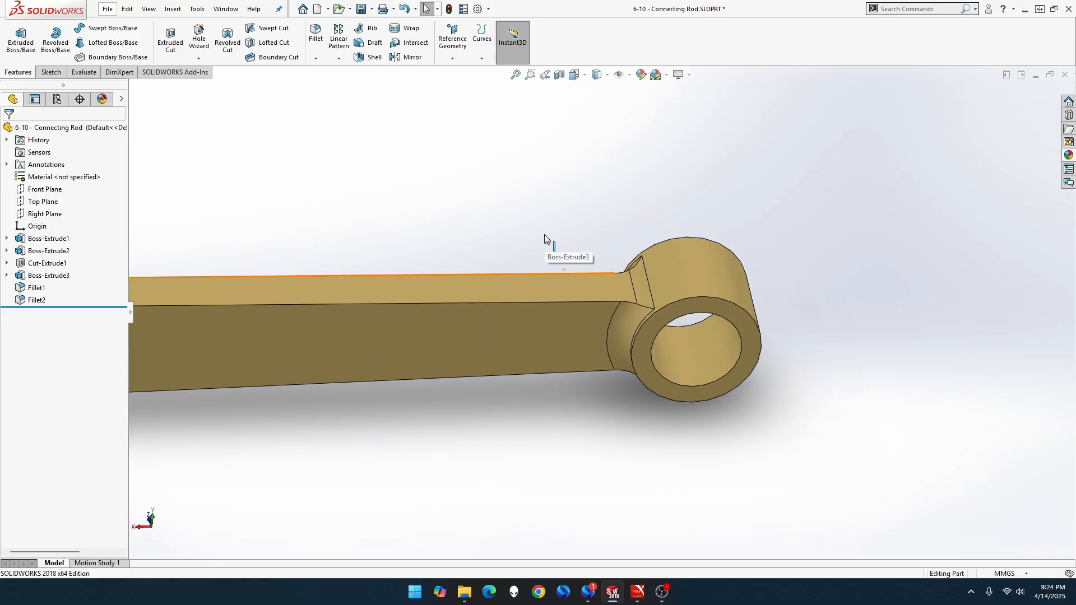
scroll(544, 235, down, 2)
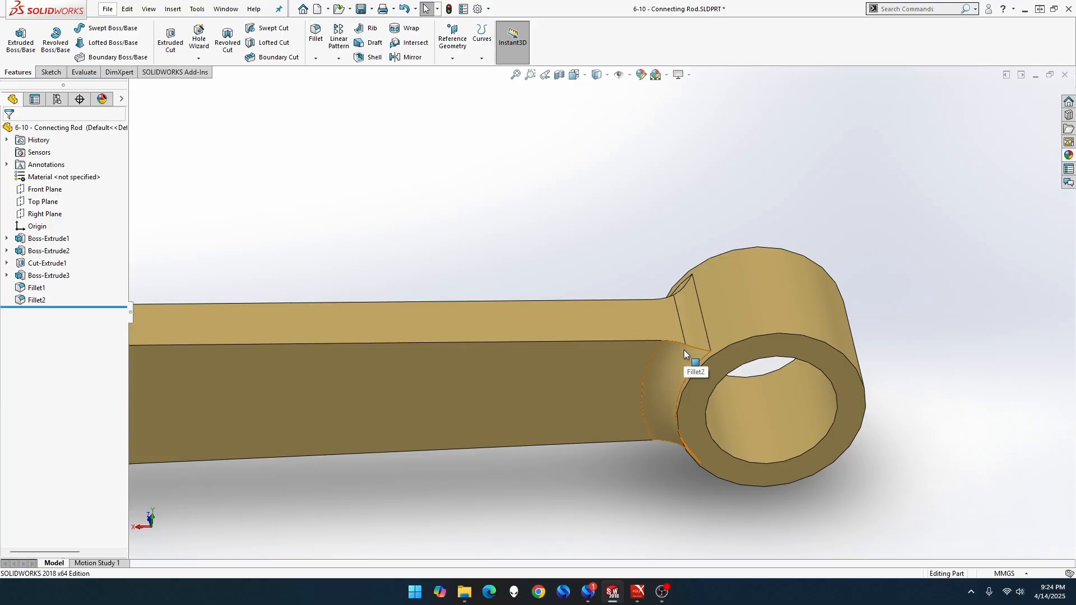
scroll(689, 304, up, 5)
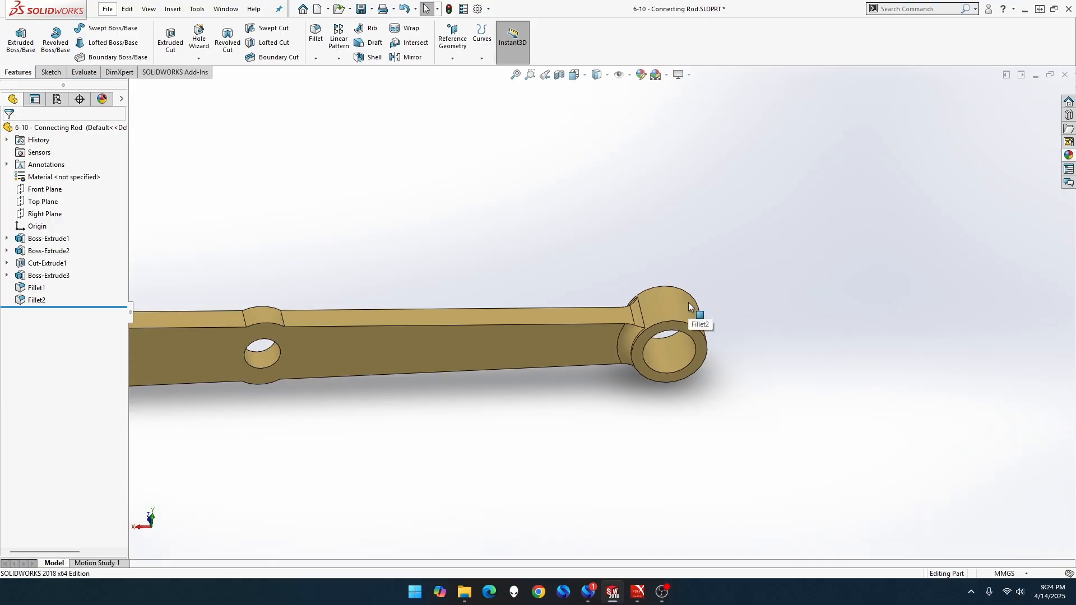
middle_drag(688, 302, 489, 499)
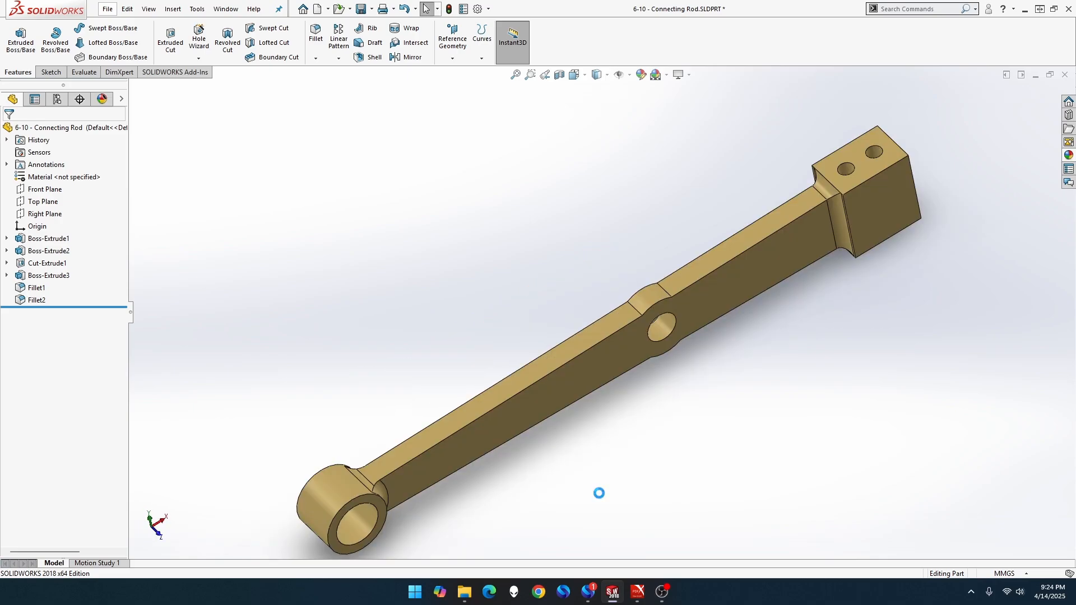